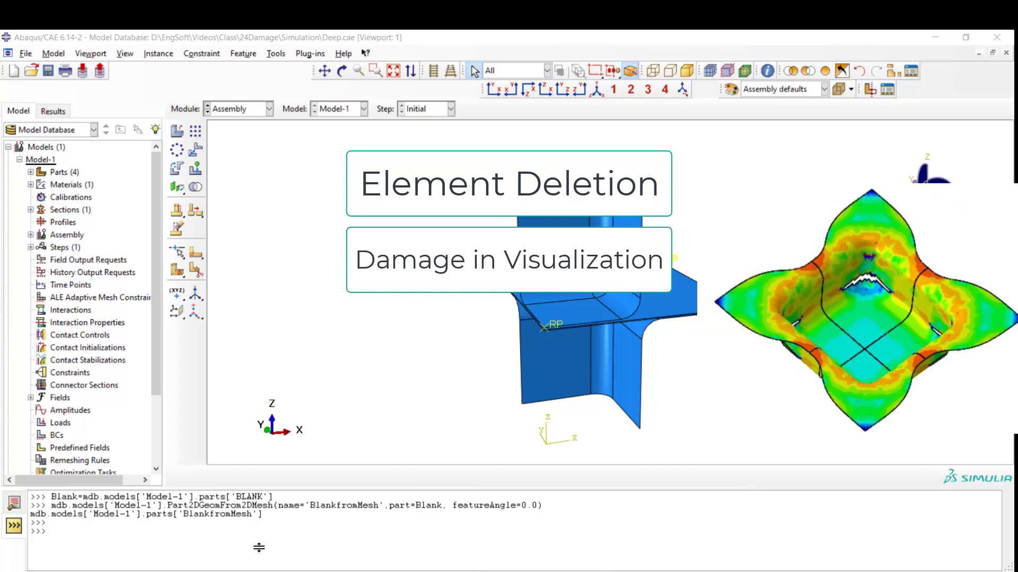
Create a Dynamic, Explicit analysis step after the Initial step with a time period of 0.01
left_click_drag(258, 548, 259, 548)
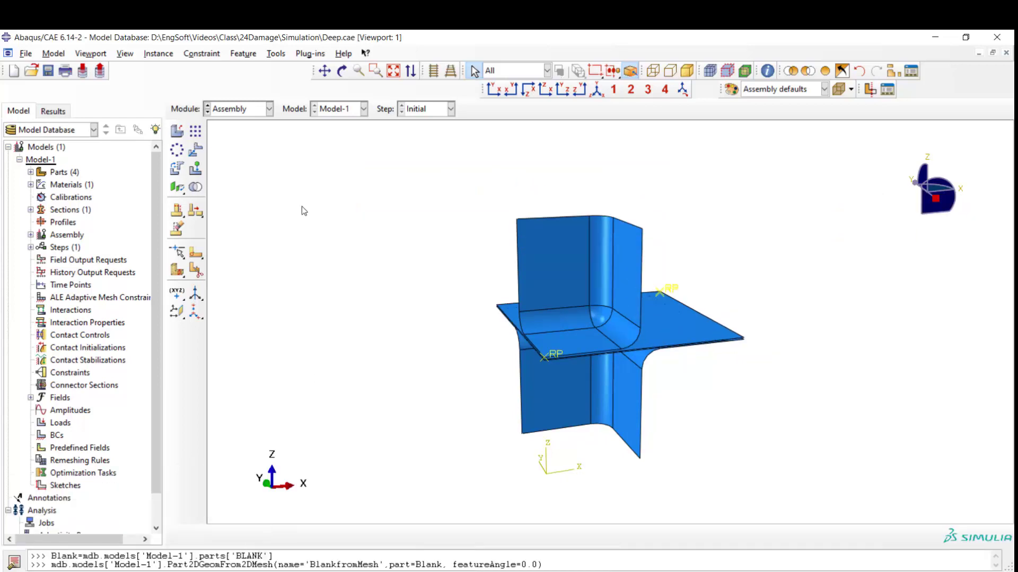
left_click(242, 114)
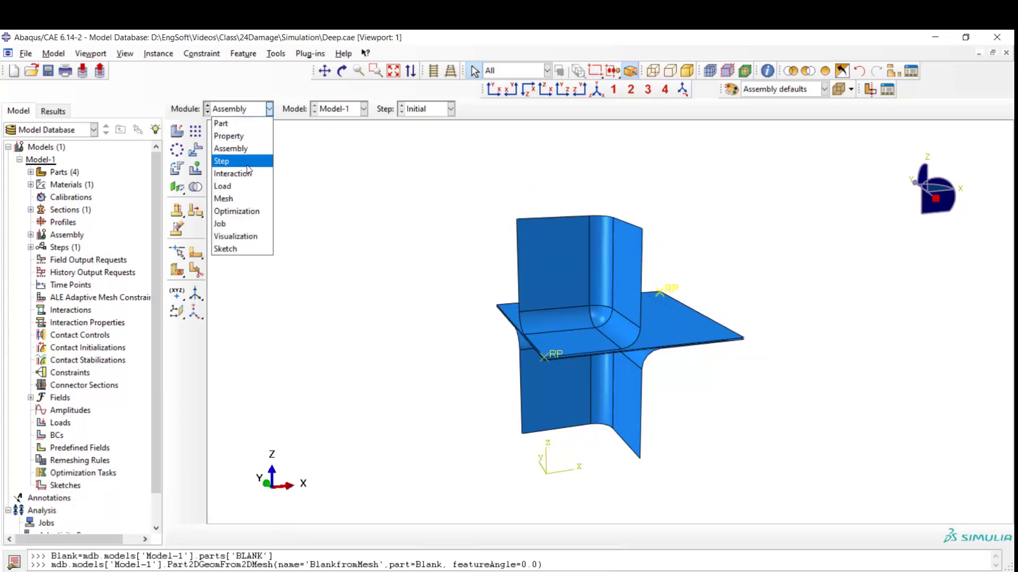
left_click(241, 159)
left_click(178, 132)
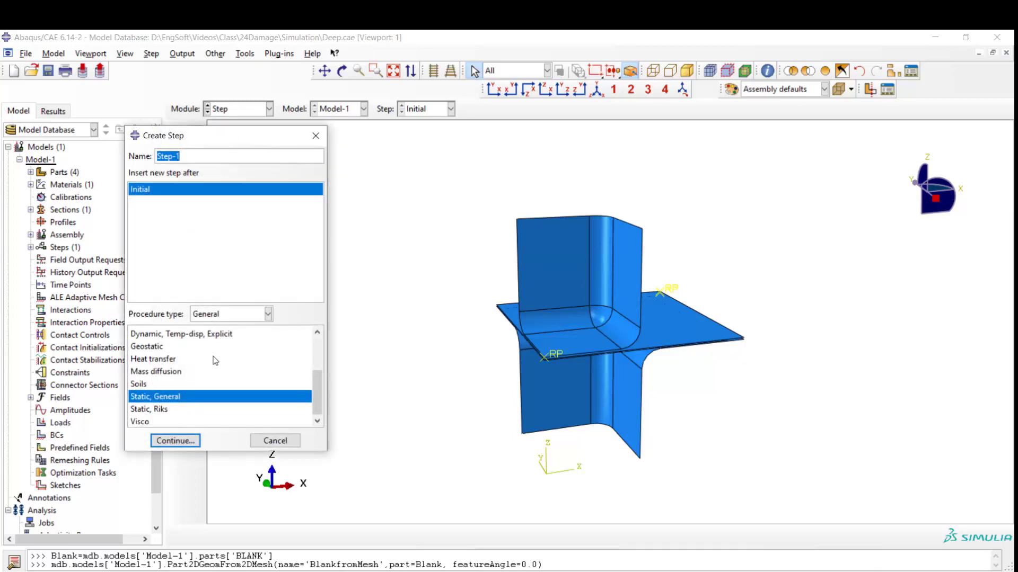
scroll(214, 363, "up", 2)
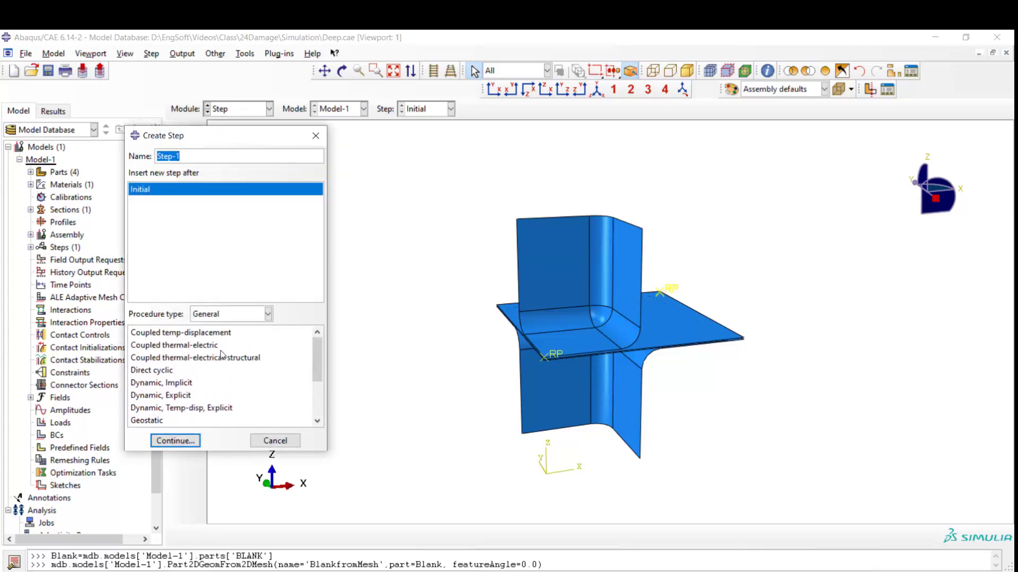
left_click(178, 396)
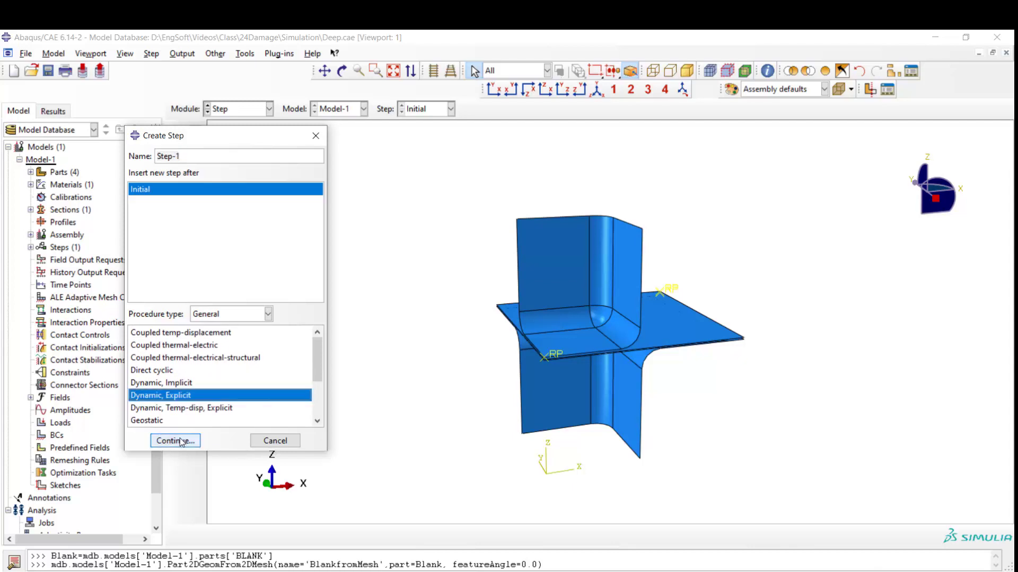
left_click(181, 441)
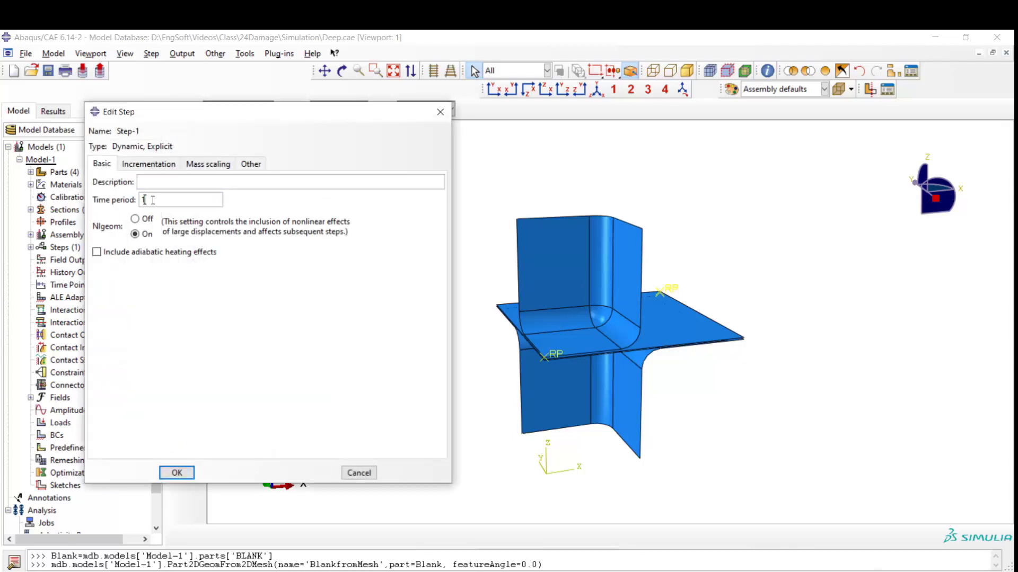
type("0.01")
left_click(177, 472)
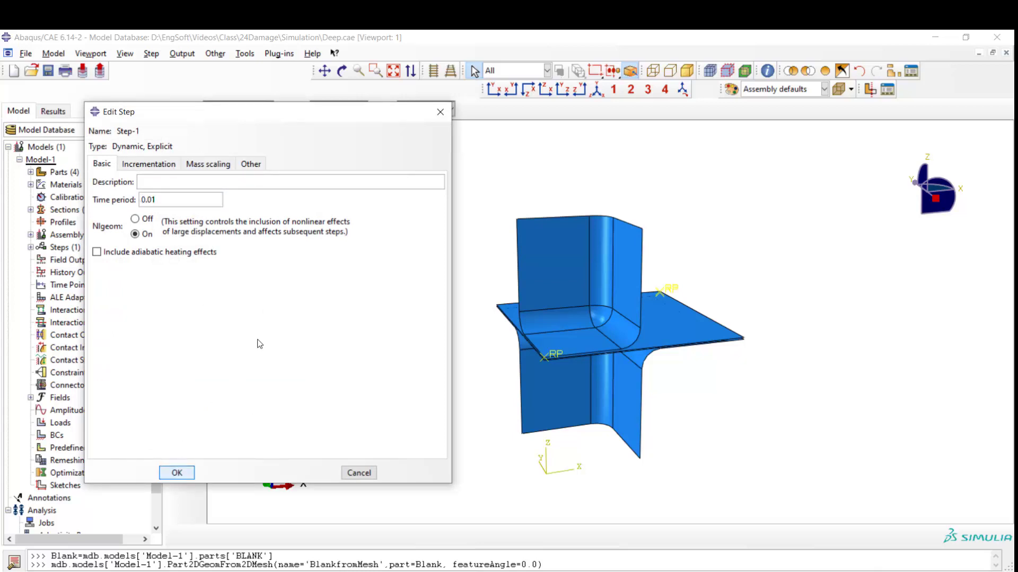
Add the failure variable SDEG, Scalar stiffness degradation, to the field output request F-Output-1
left_click(181, 54)
mouse_move(230, 67)
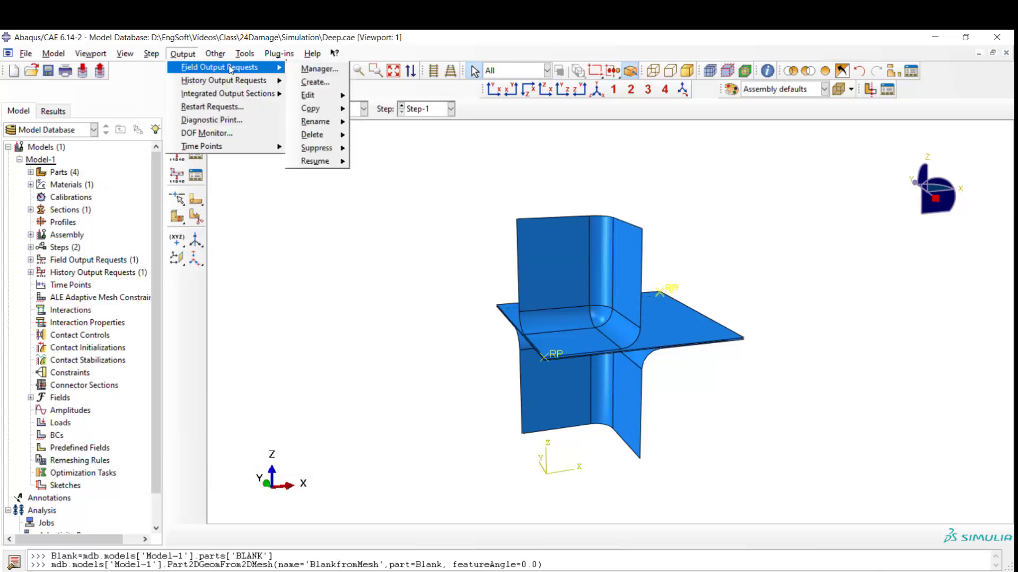
left_click(311, 69)
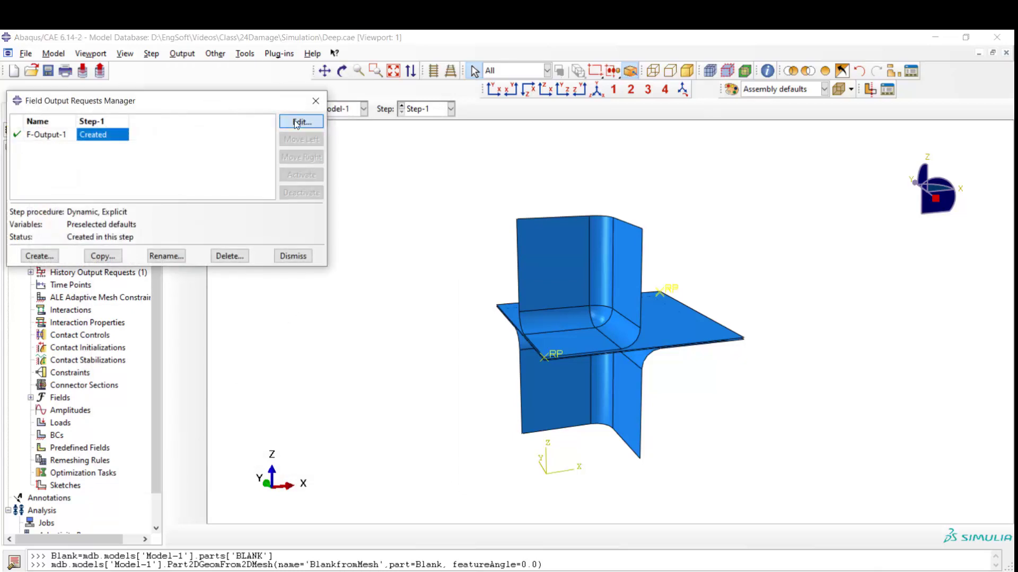
left_click(299, 121)
scroll(231, 313, "down", 4)
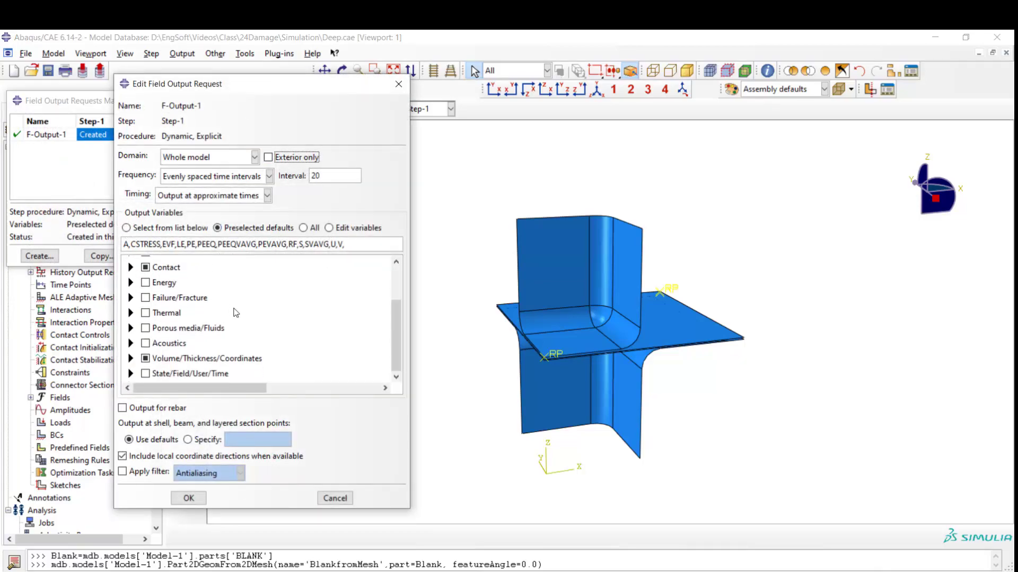
left_click(132, 297)
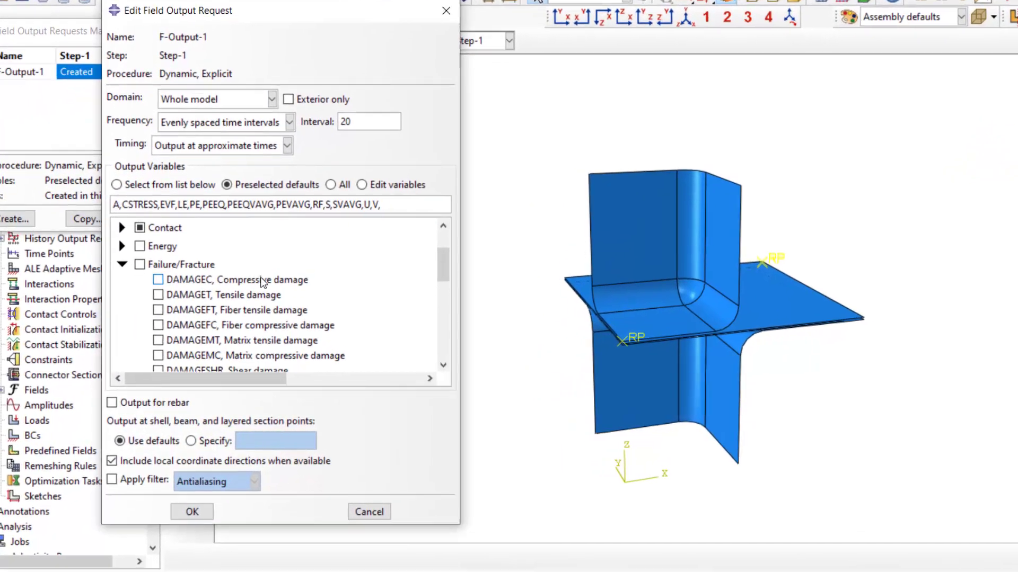
scroll(275, 296, "down", 2)
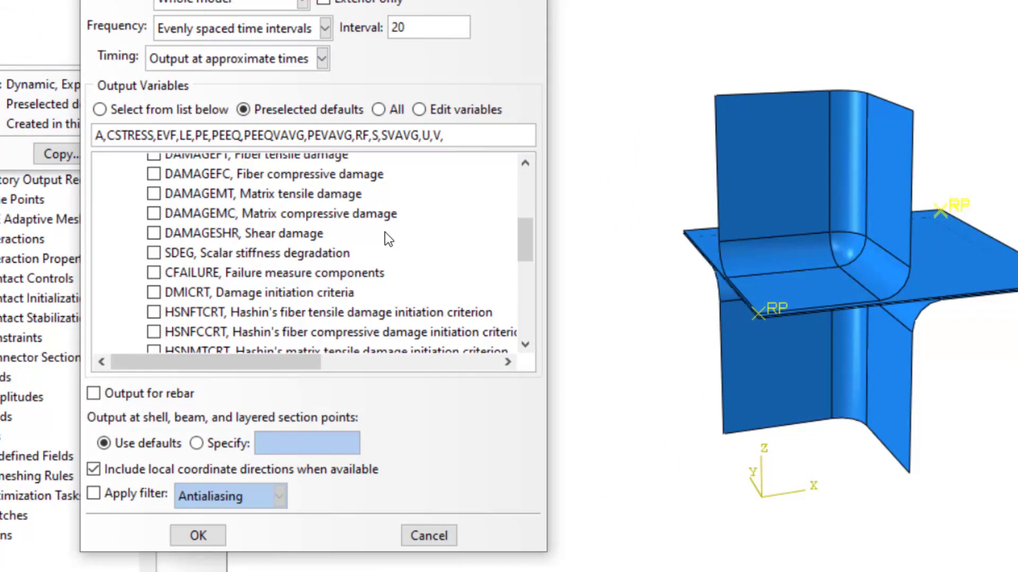
scroll(385, 232, "down", 3)
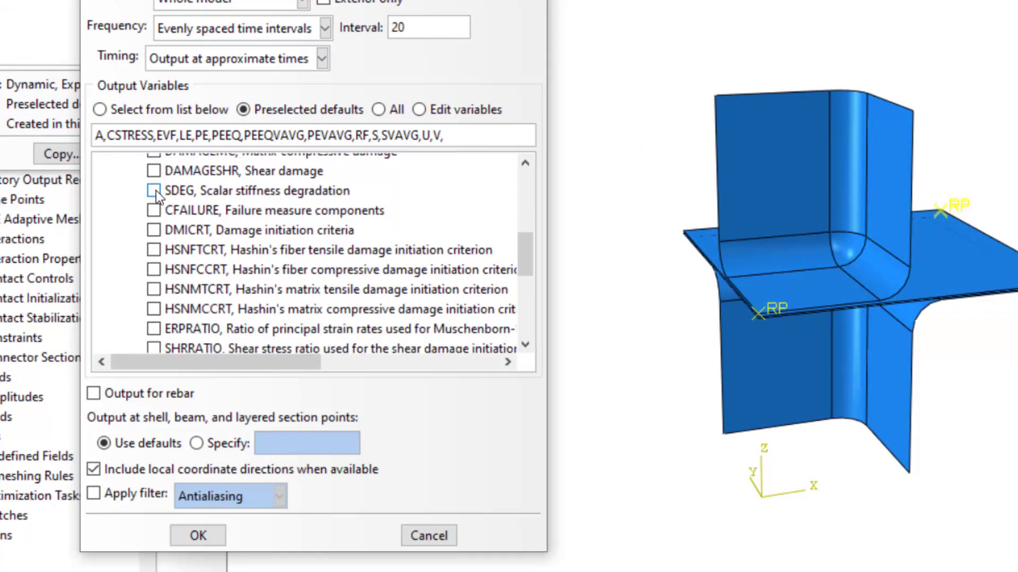
left_click(154, 191)
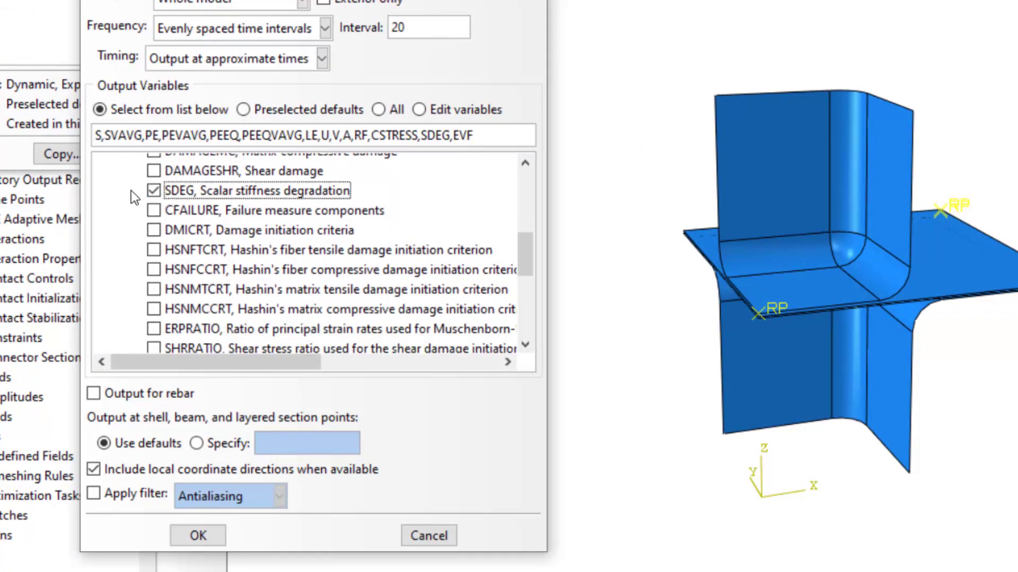
Add the STATUS variable from the State/Field/User/Time group to the field output request and save the request
scroll(280, 275, "down", 4)
scroll(280, 272, "down", 1)
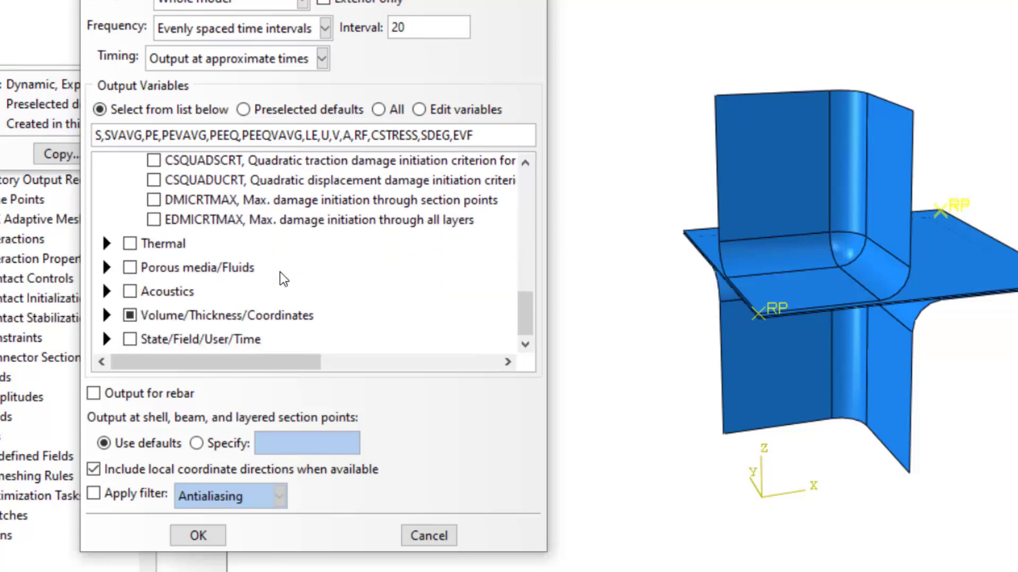
left_click(107, 339)
scroll(288, 271, "down", 5)
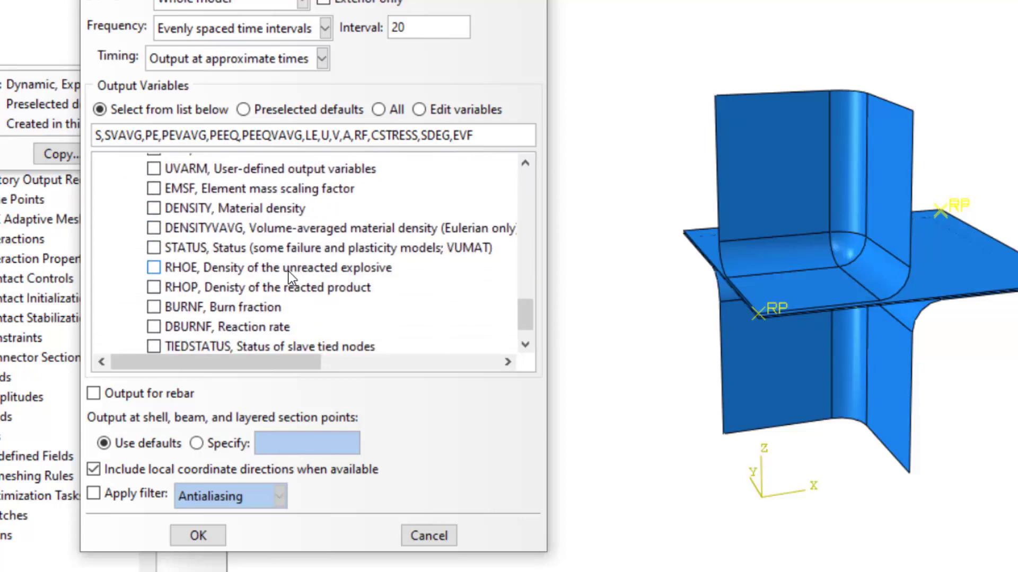
left_click(154, 247)
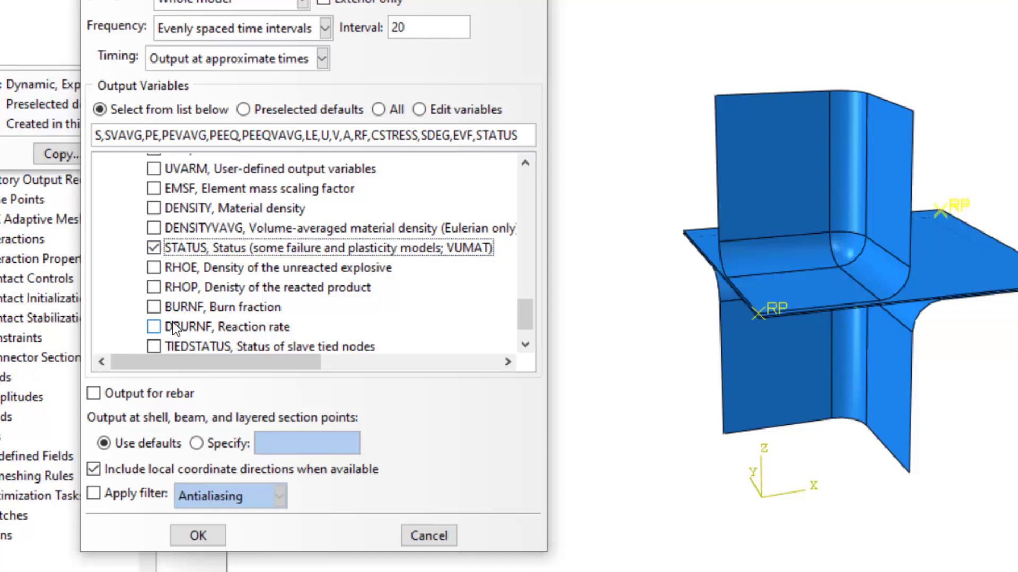
left_click(192, 536)
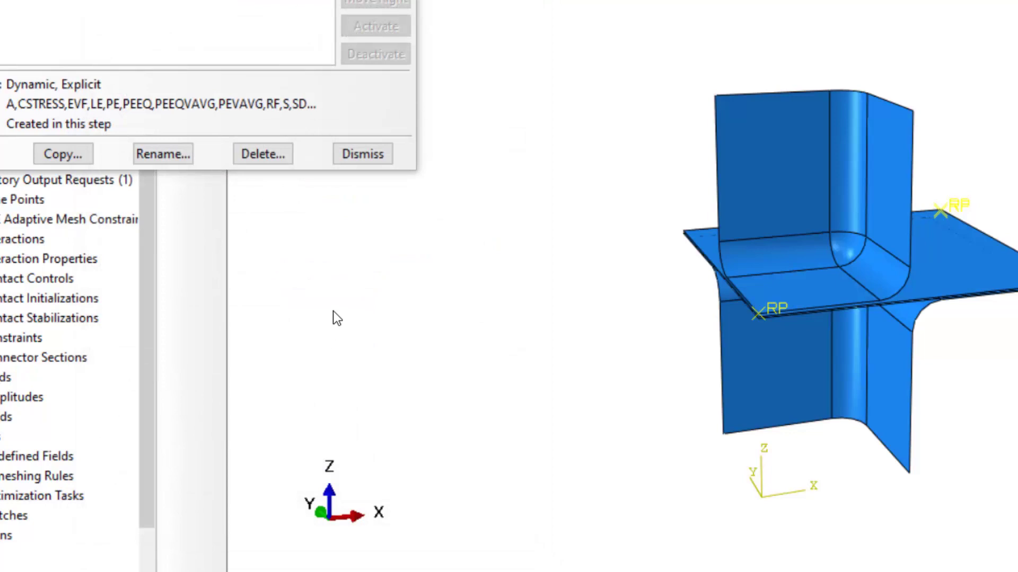
left_click(354, 160)
Switch to the Interaction module and create a contact interaction property named DieBlank
left_click(270, 107)
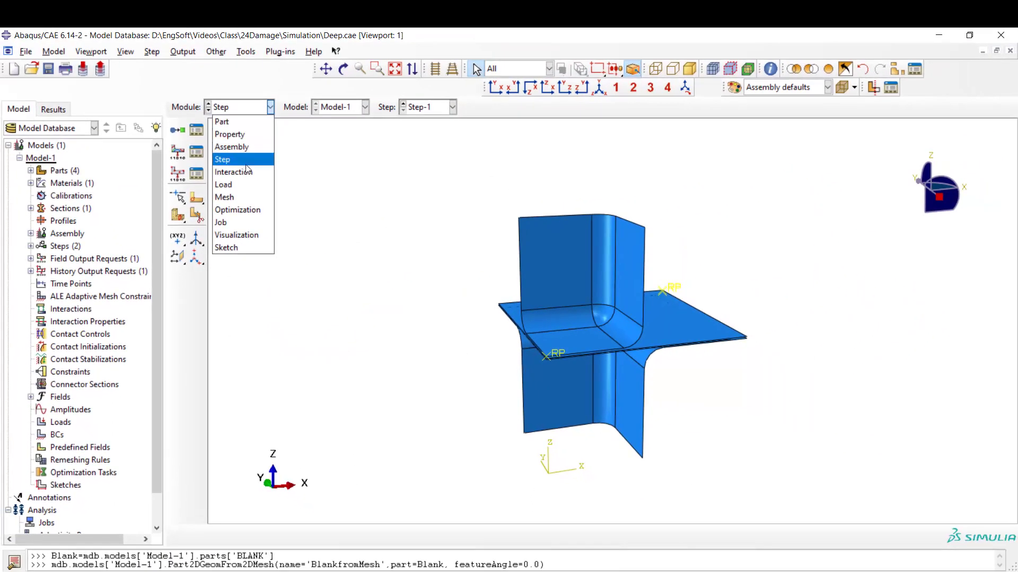
left_click(246, 170)
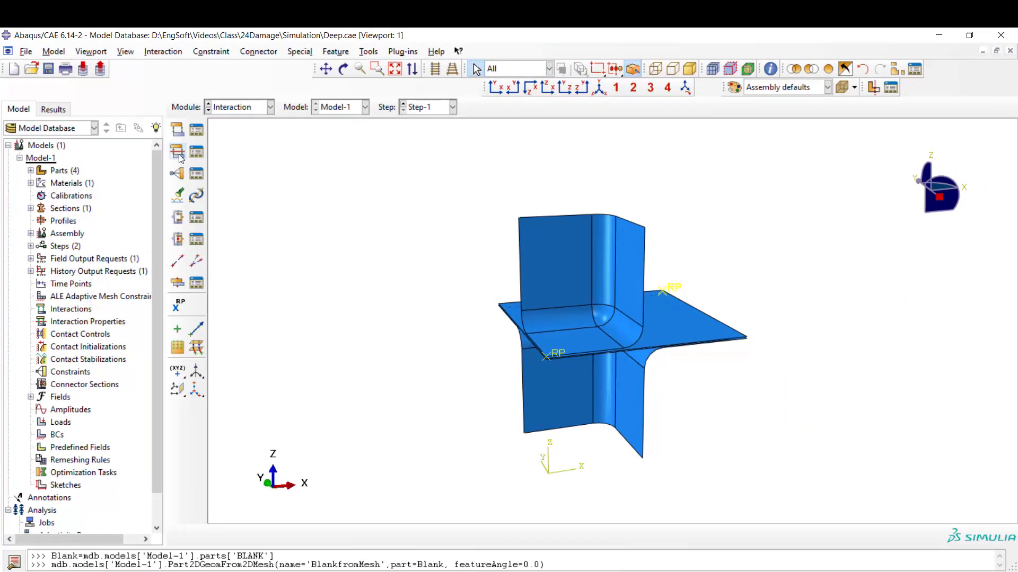
left_click(178, 152)
type("Die")
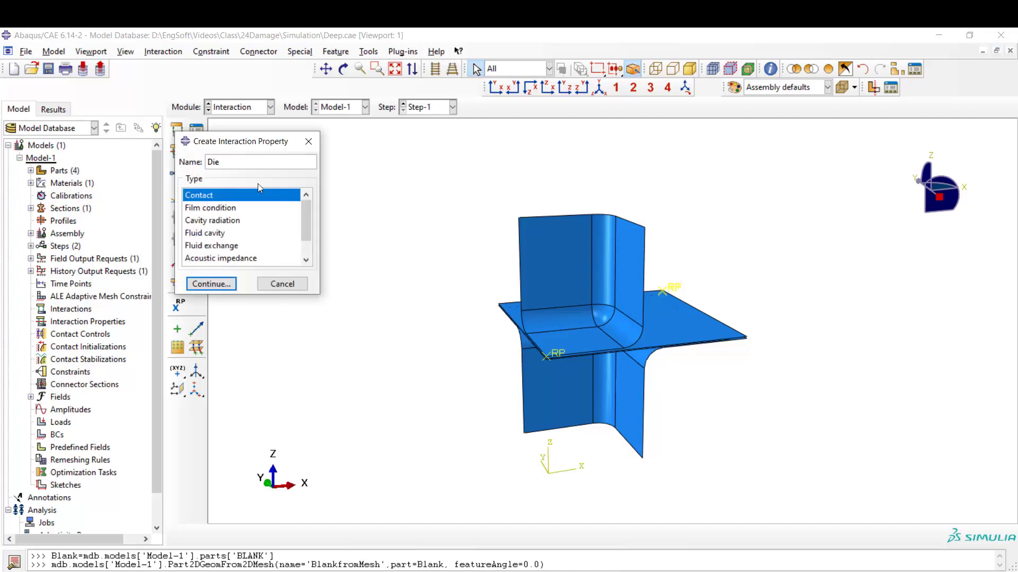
type("Blank")
left_click(232, 283)
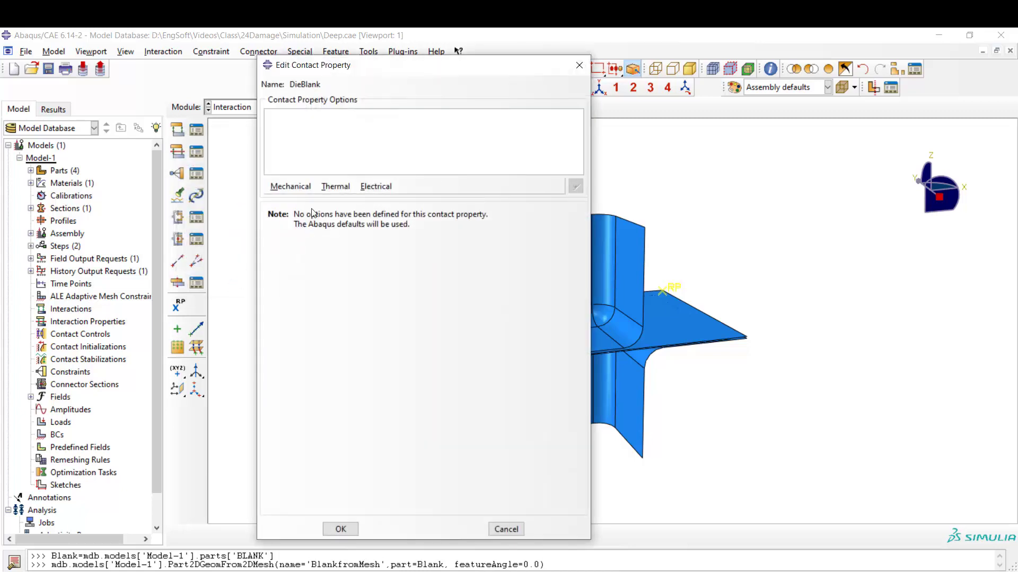
Give the DieBlank property tangential behavior with Penalty friction and a friction coefficient of 0.05
left_click(291, 186)
left_click(339, 201)
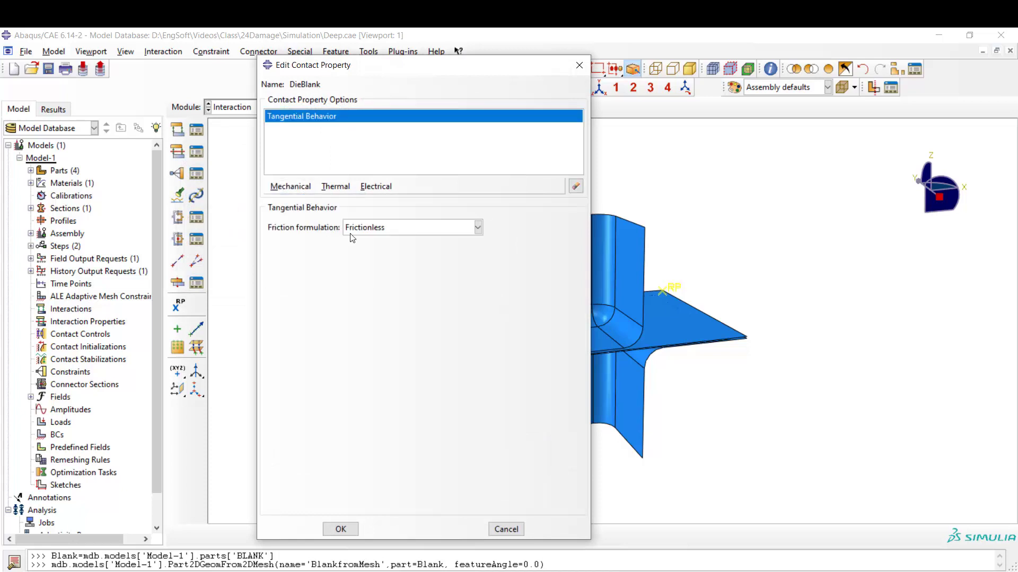
left_click(371, 230)
left_click(373, 254)
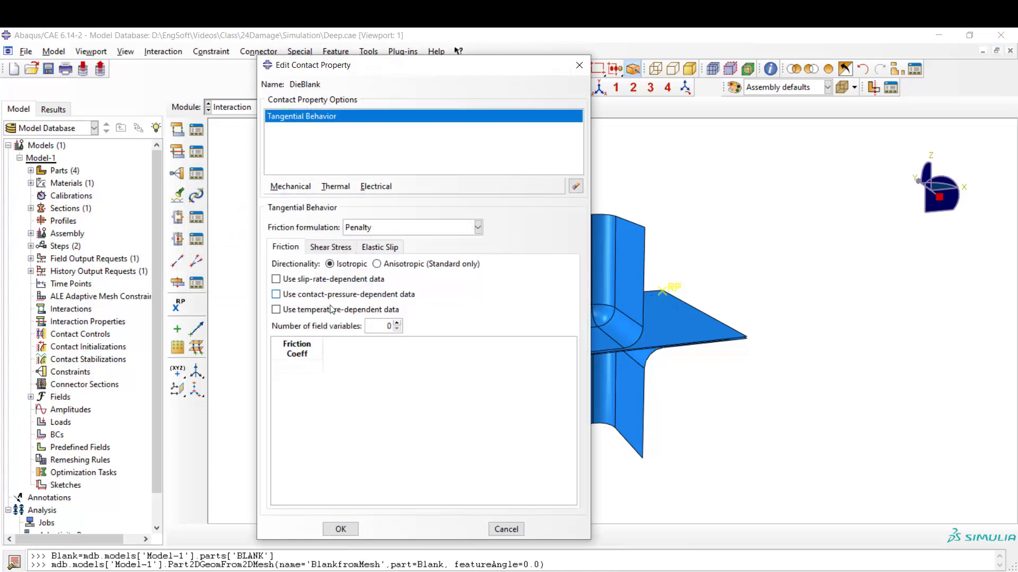
left_click(303, 367)
type("0.05")
left_click(343, 529)
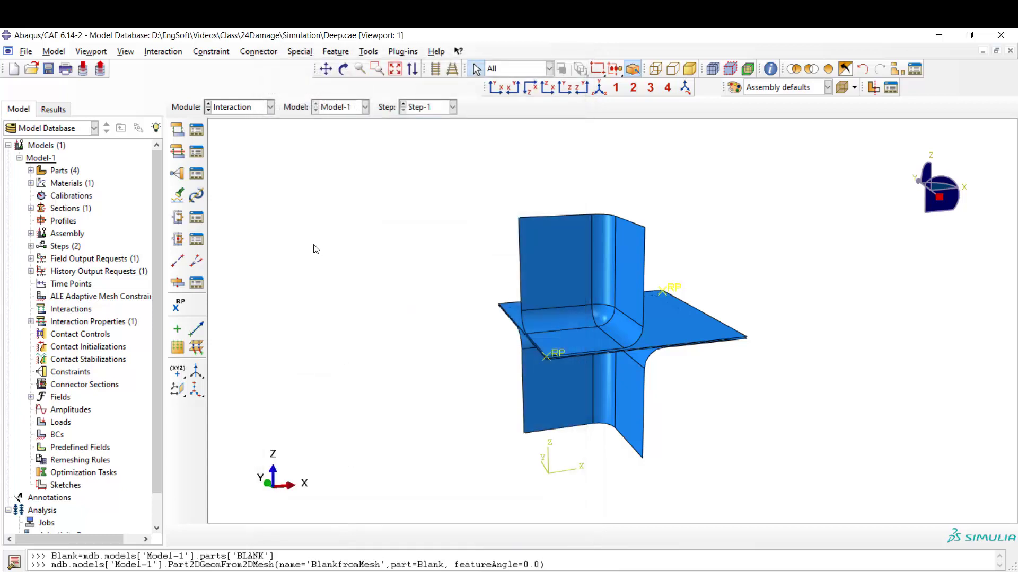
Create a second contact interaction property named PunchBlank
left_click(186, 155)
type("Pu")
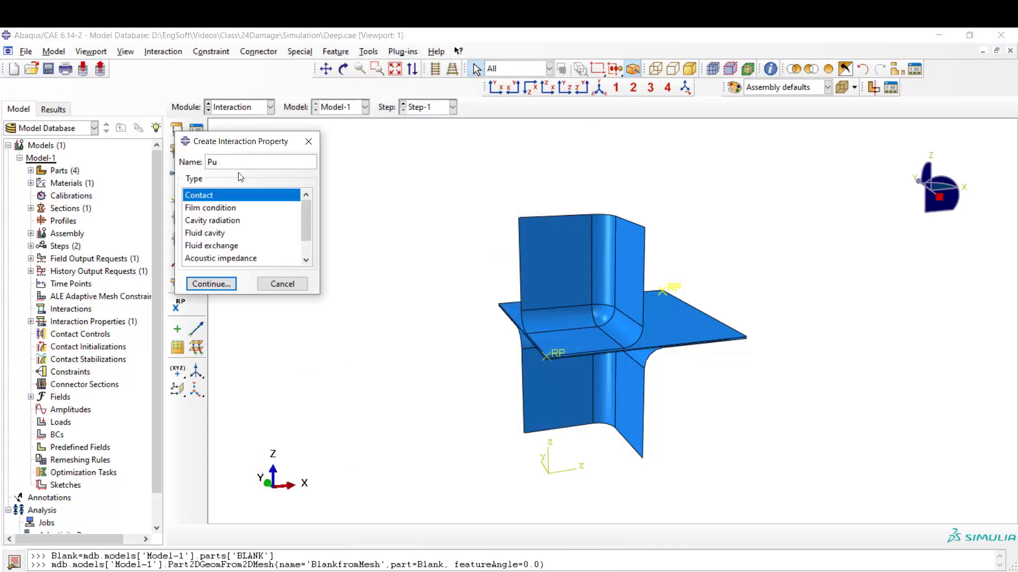
type("nchBlank")
left_click(211, 284)
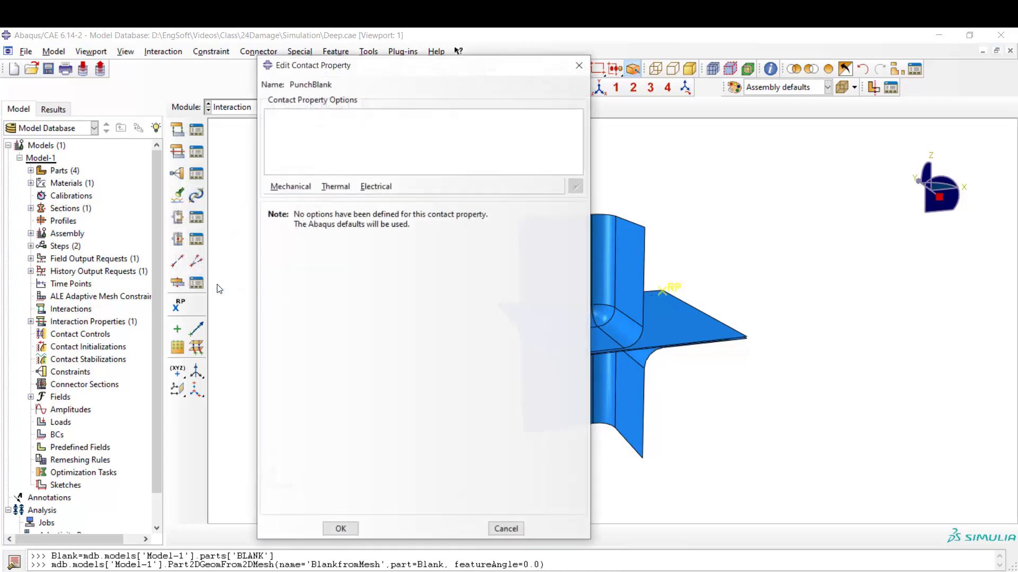
Give the PunchBlank property tangential behavior with Penalty friction and a friction coefficient of 0.25
left_click(285, 186)
left_click(299, 200)
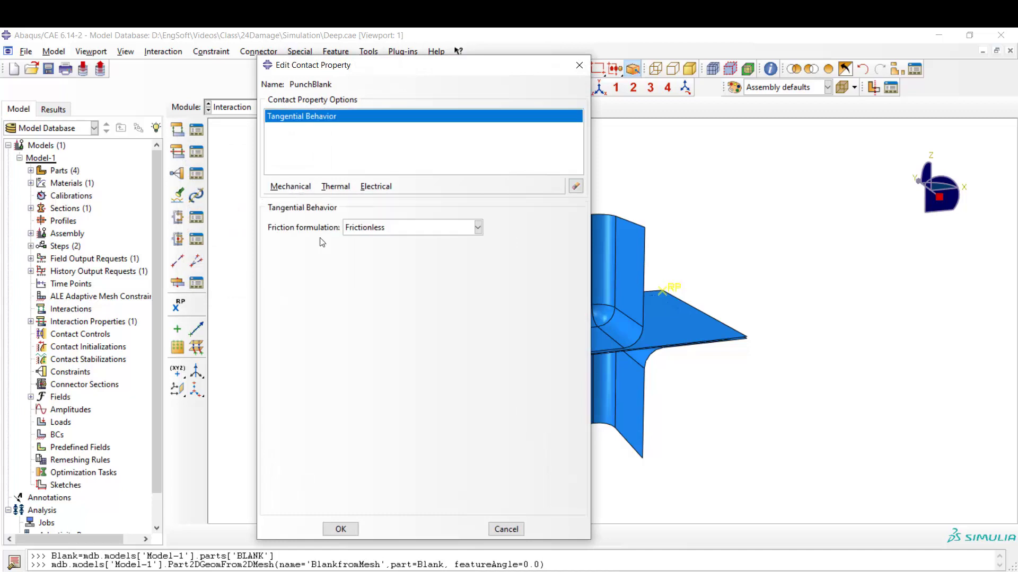
left_click(370, 229)
left_click(371, 256)
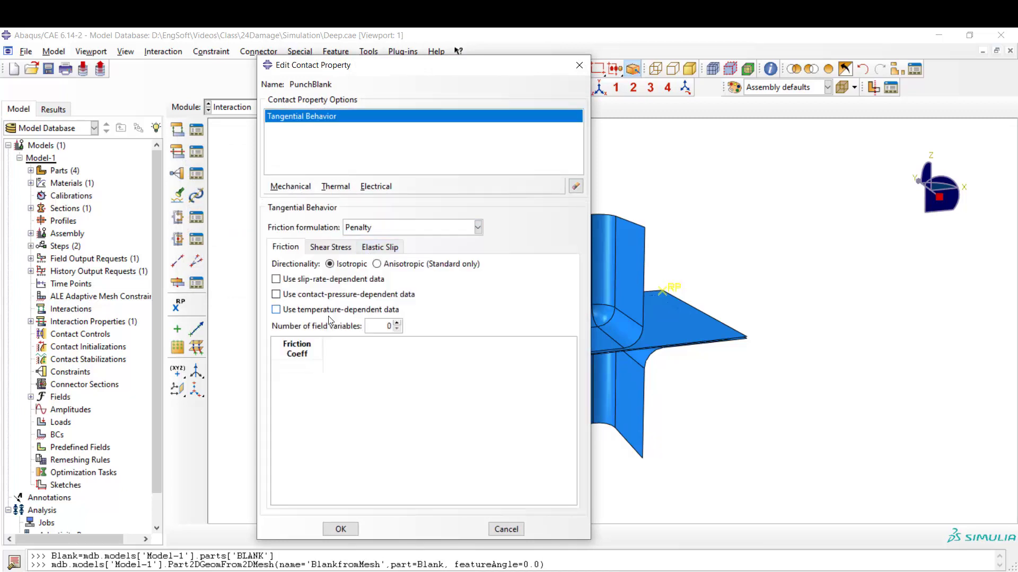
left_click(311, 370)
type("0.25")
left_click(340, 529)
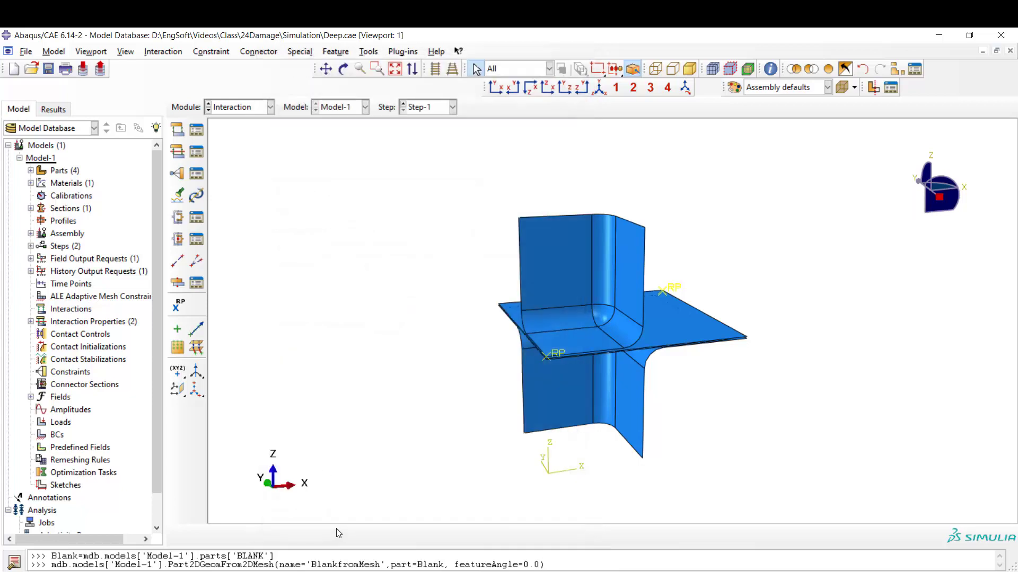
Start a Surface-to-surface contact (Explicit) interaction named PunchBlank in Step-1
left_click(176, 132)
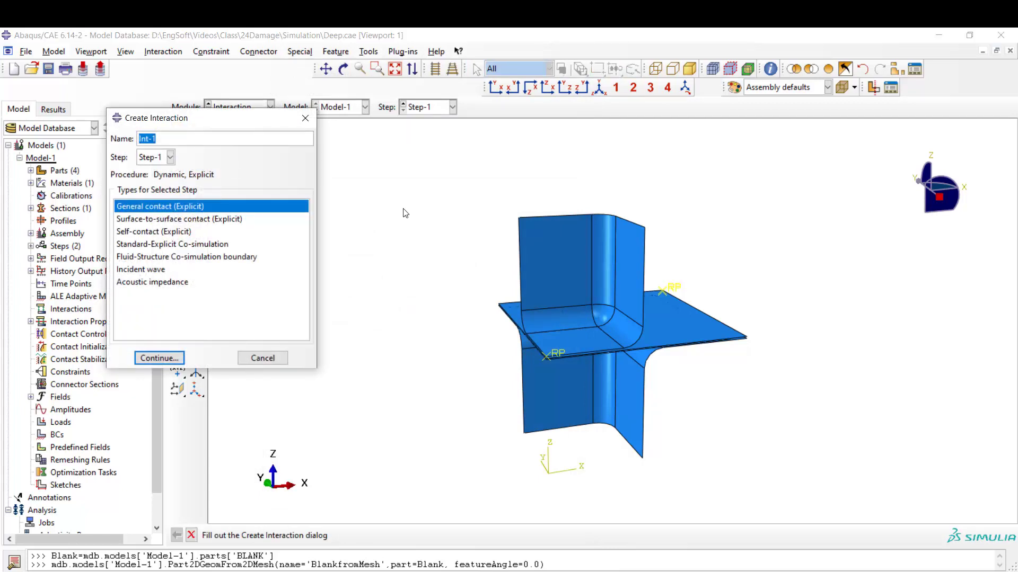
type("PunchBlank")
left_click(198, 219)
left_click(180, 356)
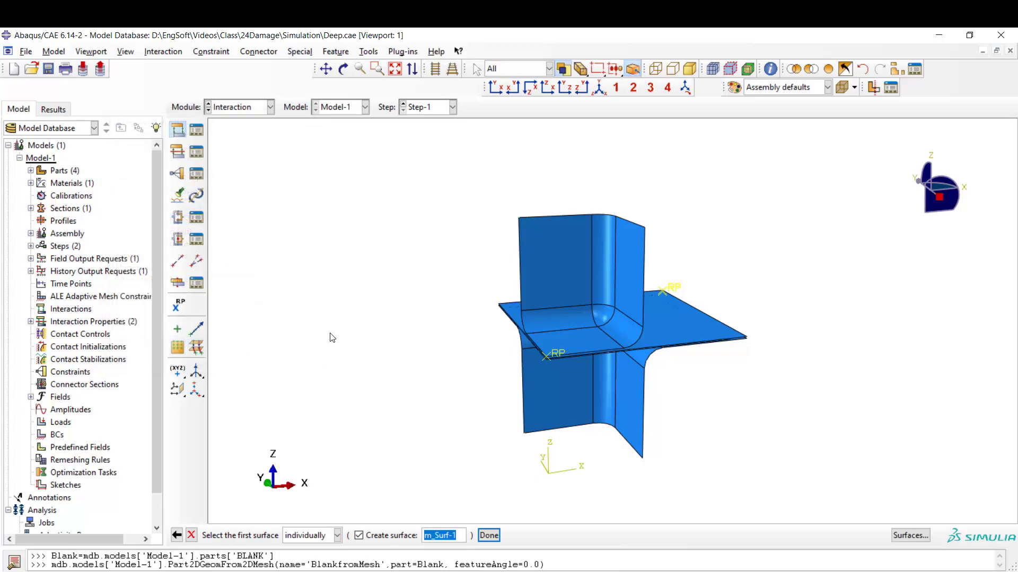
Select all the punch faces as the first contact surface, using the Brown side
left_click(537, 282)
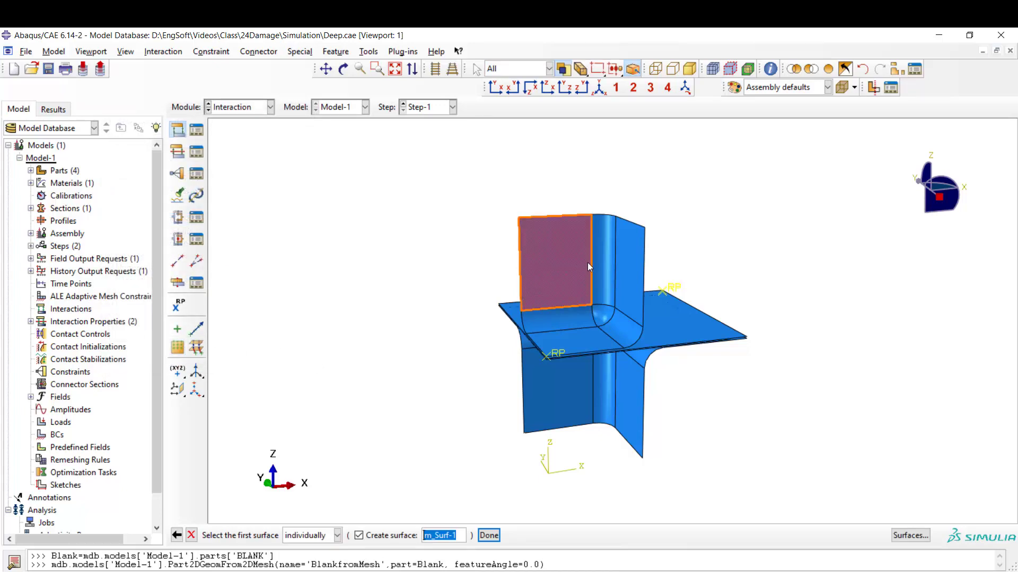
left_click(607, 262, "shift")
left_click(630, 301, "shift")
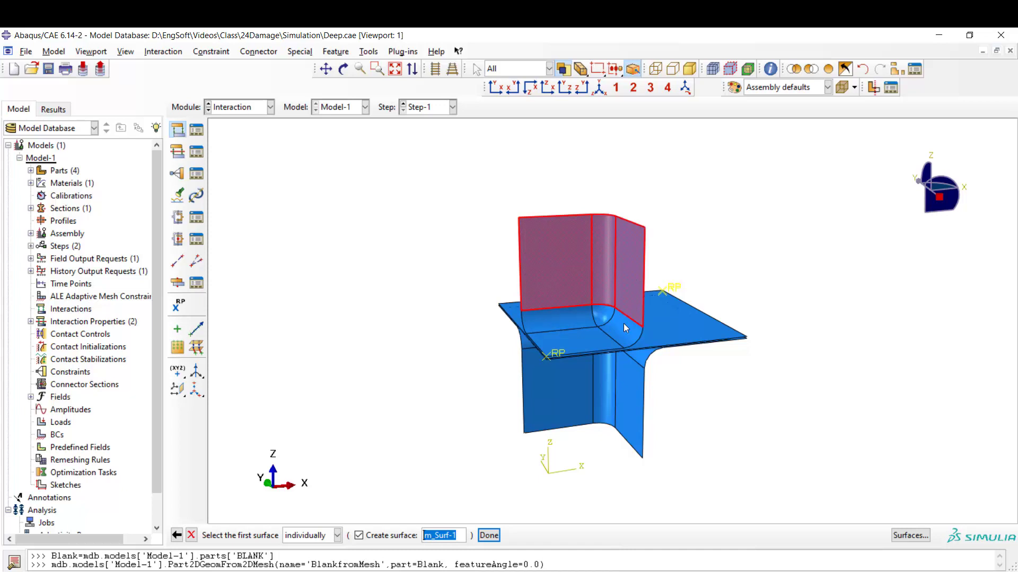
left_click(581, 321, "shift")
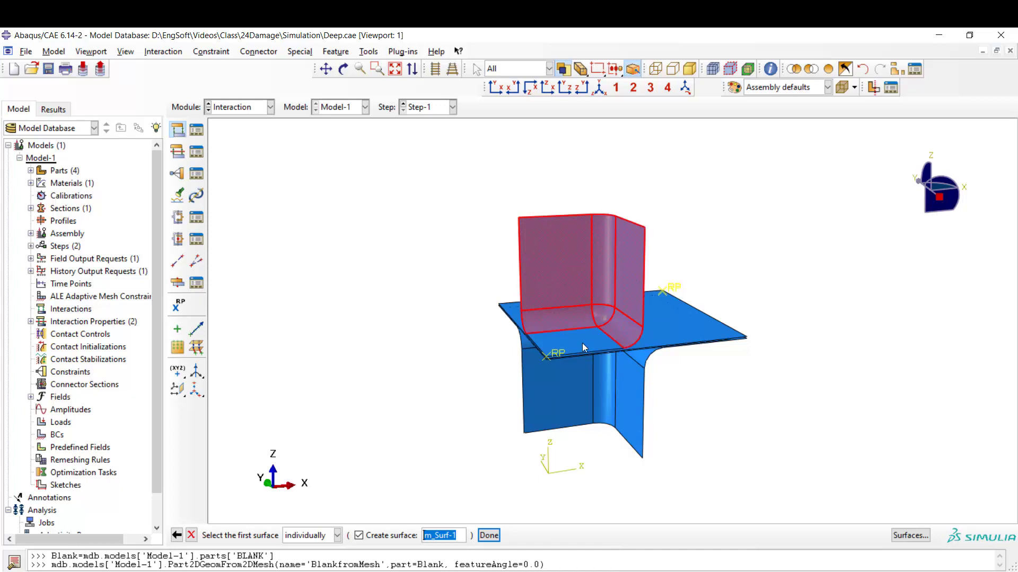
left_click(487, 536)
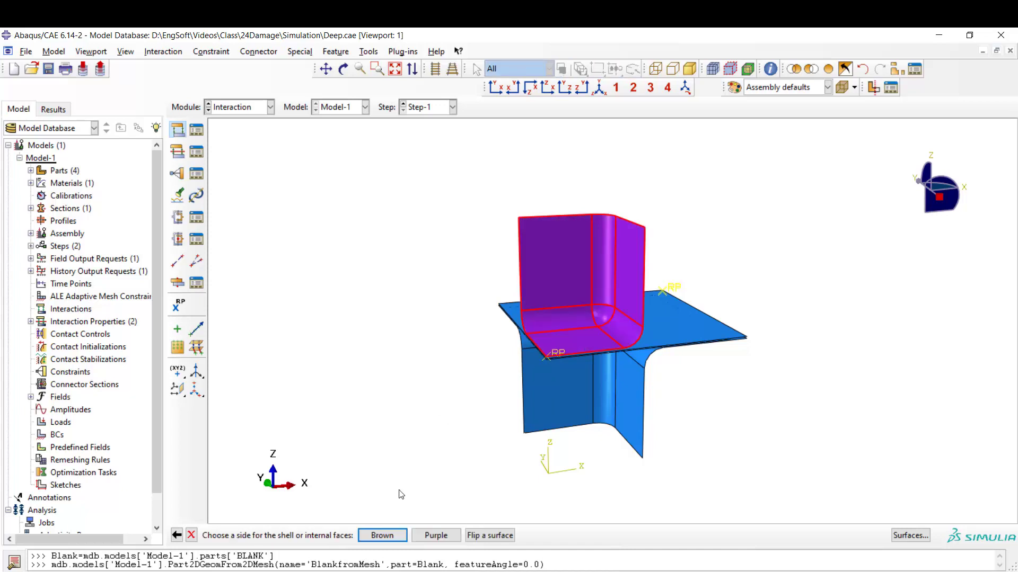
left_click(381, 535)
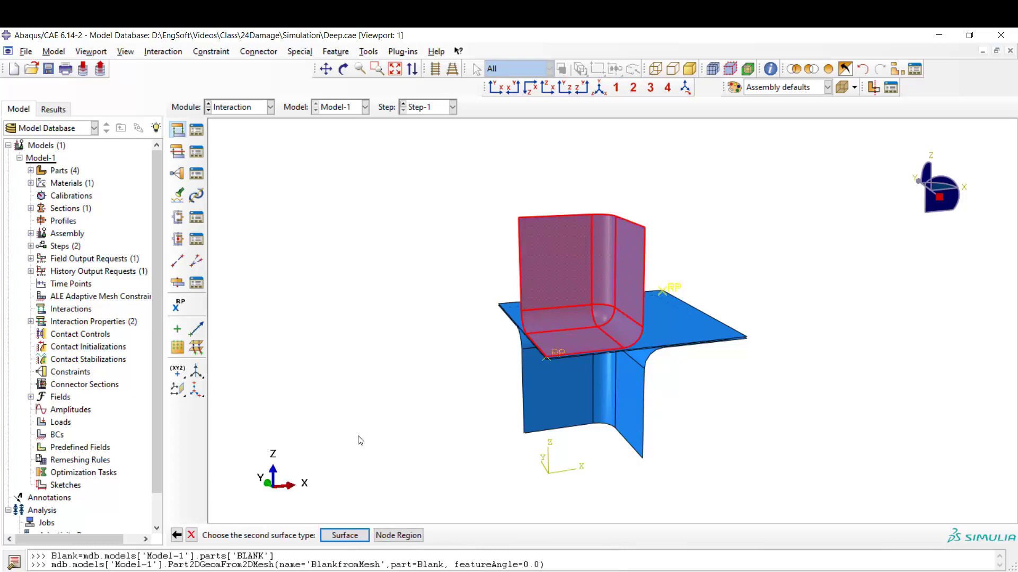
Select the blank sheet as the second surface of the PunchBlank interaction and choose its contact side
left_click(349, 534)
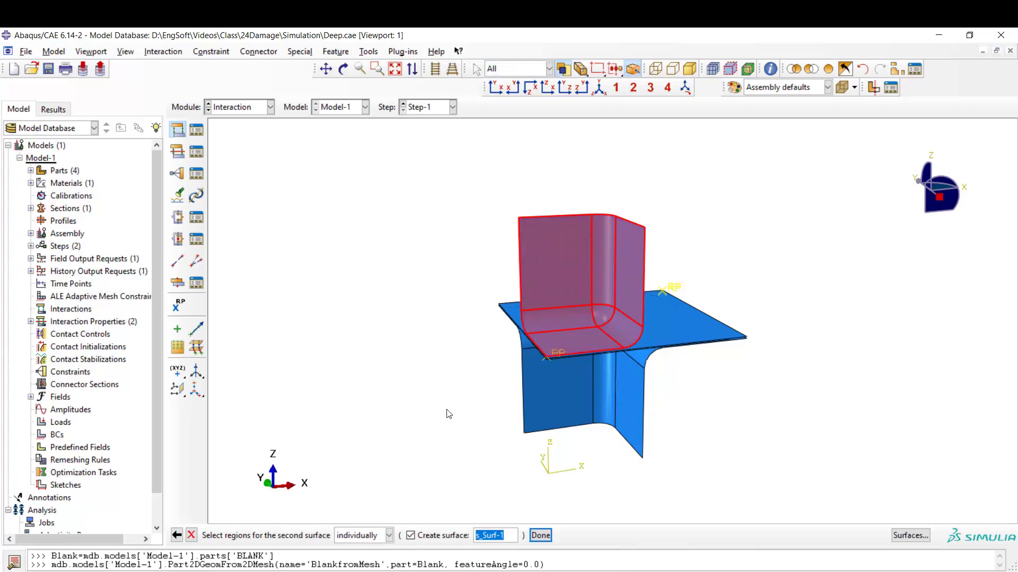
left_click(343, 69)
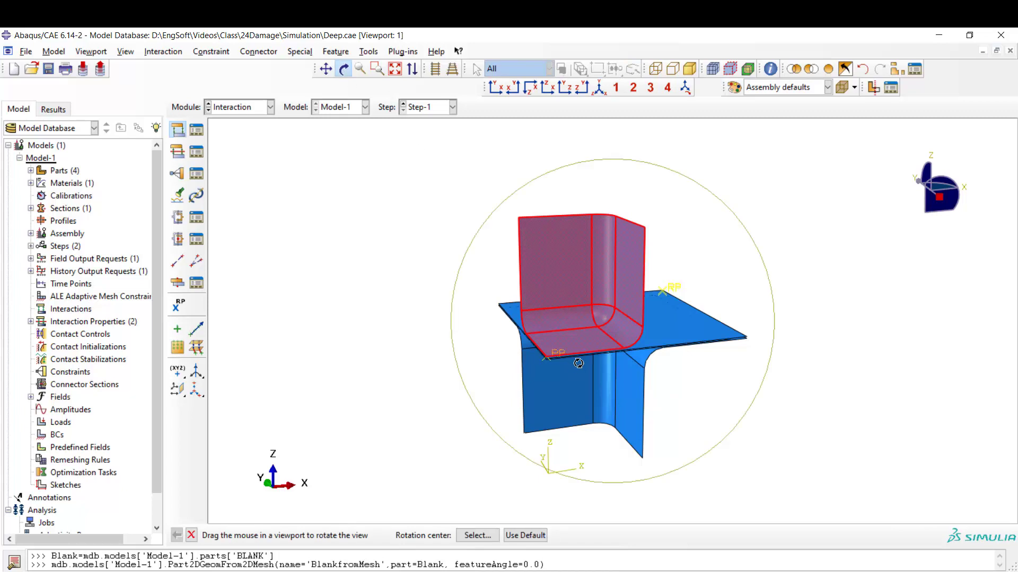
left_click_drag(578, 363, 597, 308)
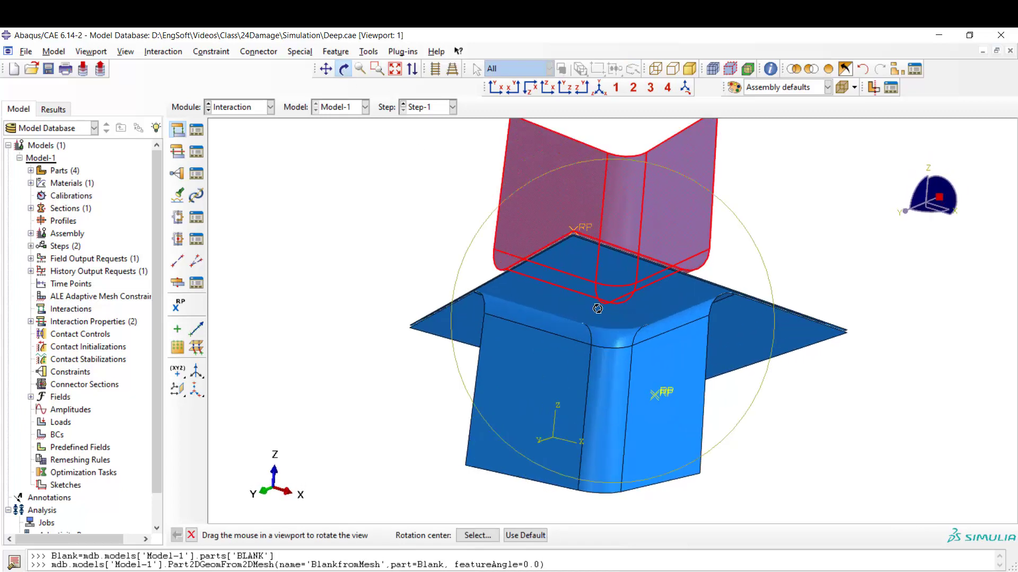
key("Escape")
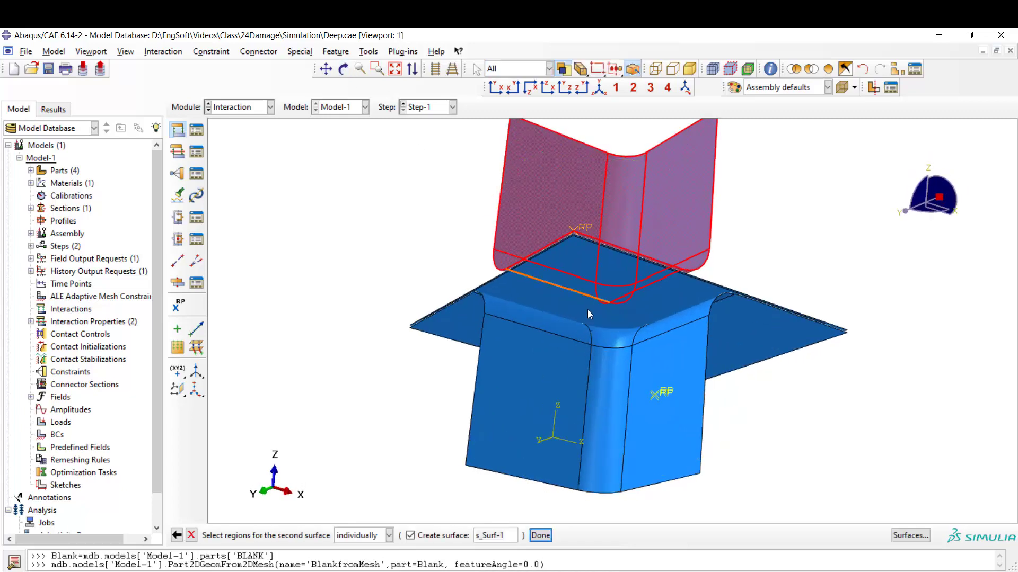
left_click(584, 310)
middle_click(584, 310)
left_click(397, 536)
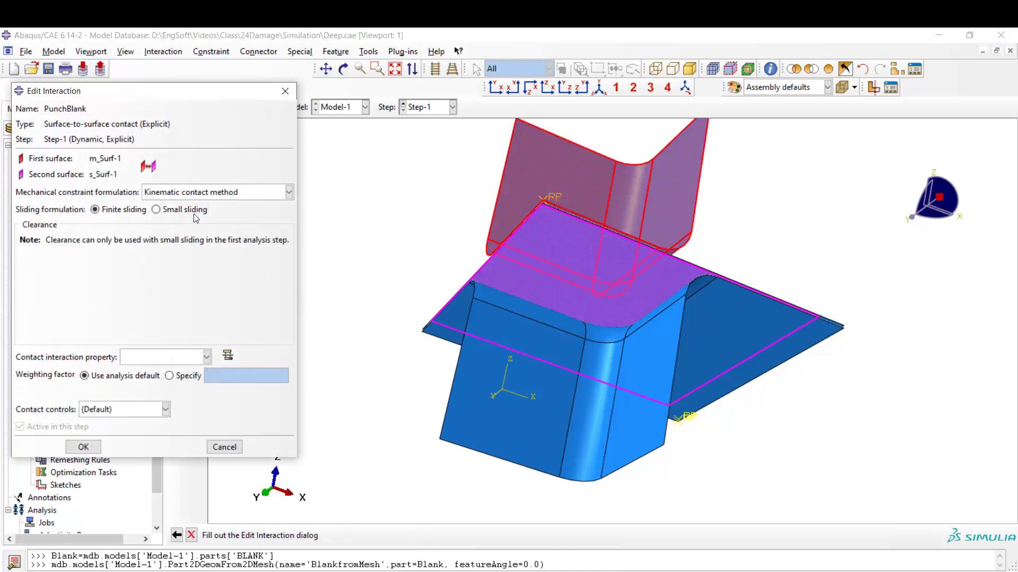
Assign the PunchBlank contact property to the PunchBlank interaction and finish creating it
left_click(178, 358)
left_click(172, 384)
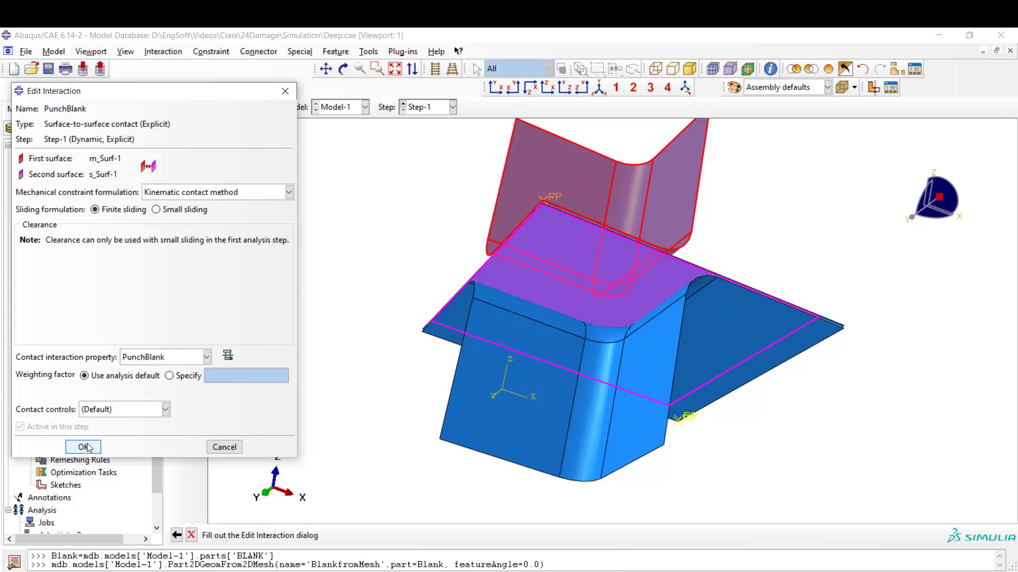
left_click(84, 447)
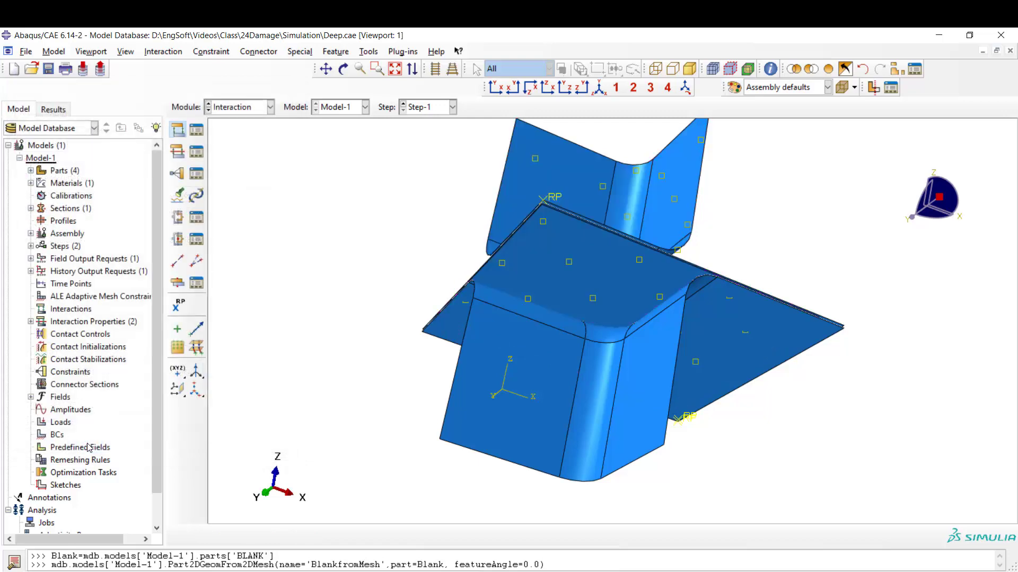
Start a Surface-to-surface contact (Explicit) interaction named HolderBlank in Step-1
left_click(178, 130)
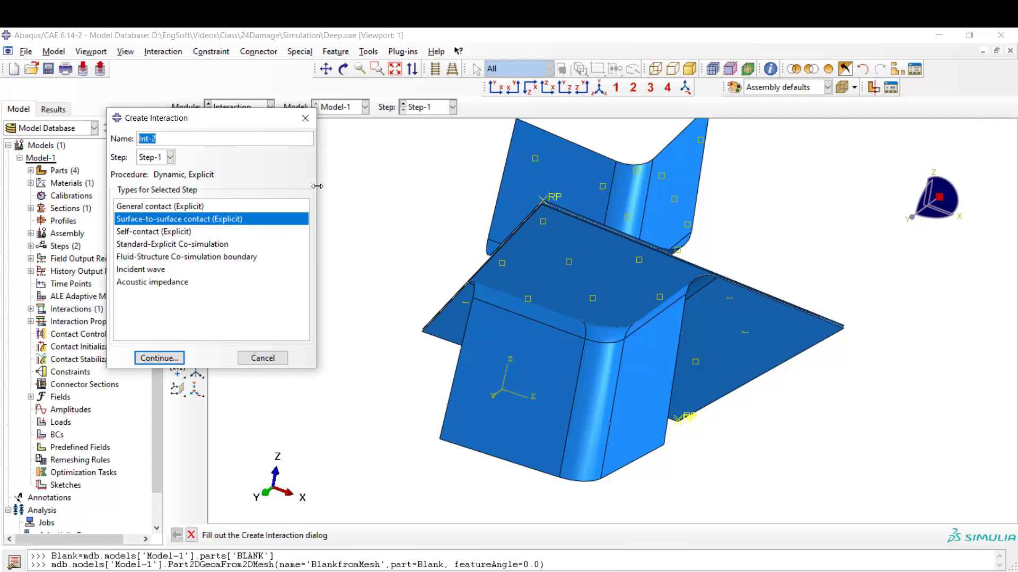
type("HolderBlank")
left_click(162, 359)
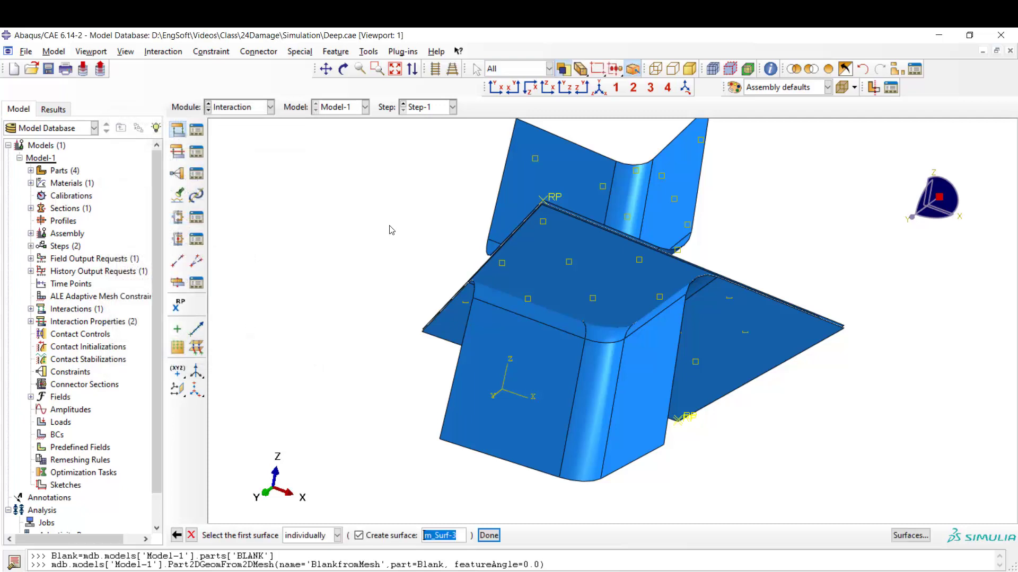
Select the blank holder plate as the first surface of HolderBlank, using its Purple side
left_click(343, 68)
left_click_drag(699, 206, 563, 306)
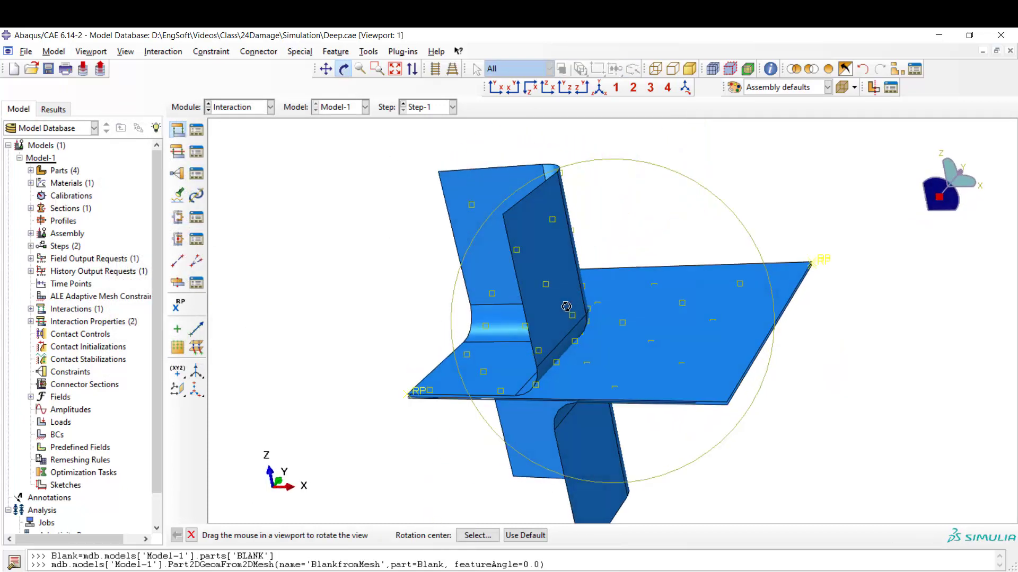
key("Escape")
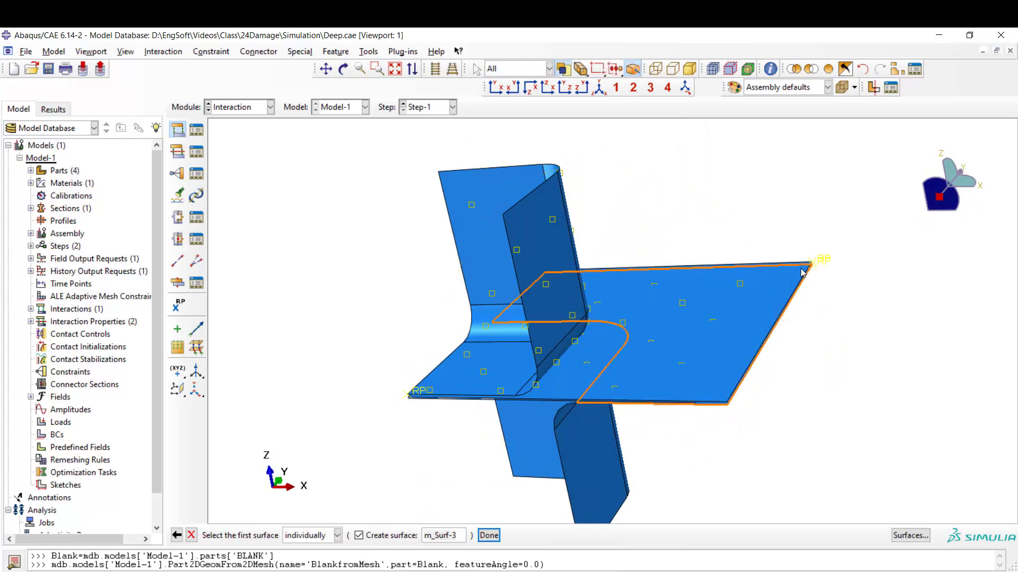
left_click(561, 382)
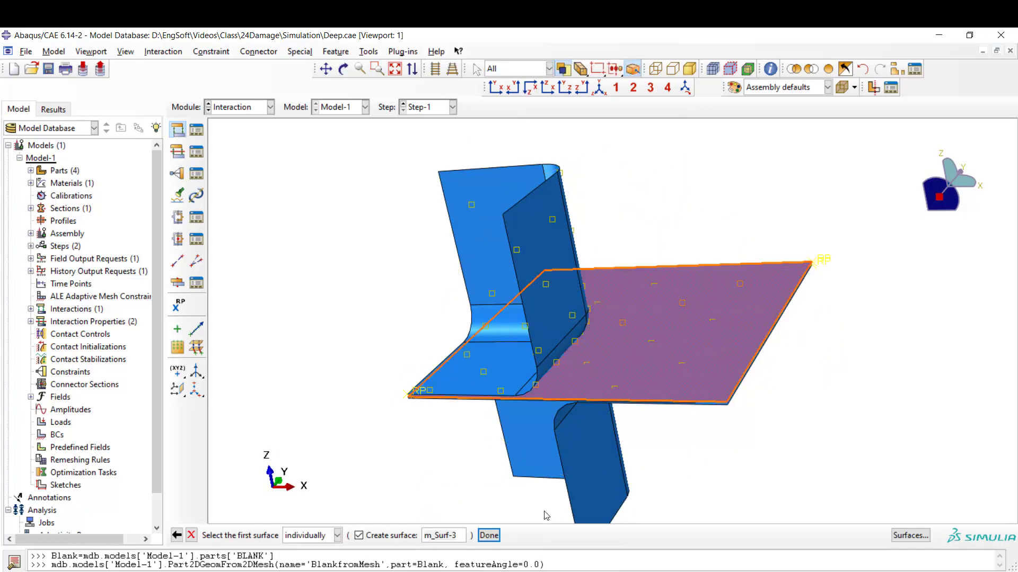
left_click(488, 536)
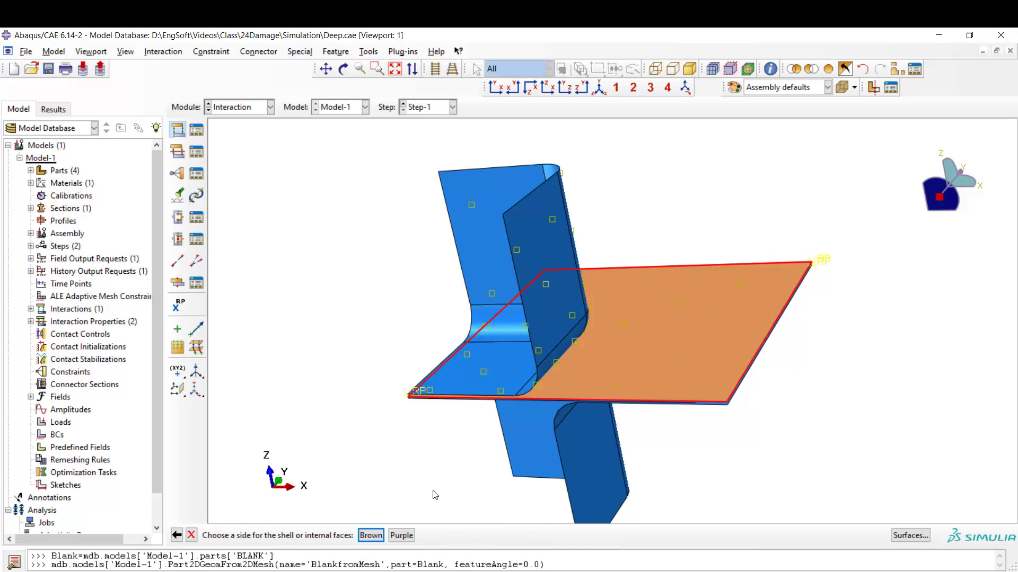
left_click(407, 537)
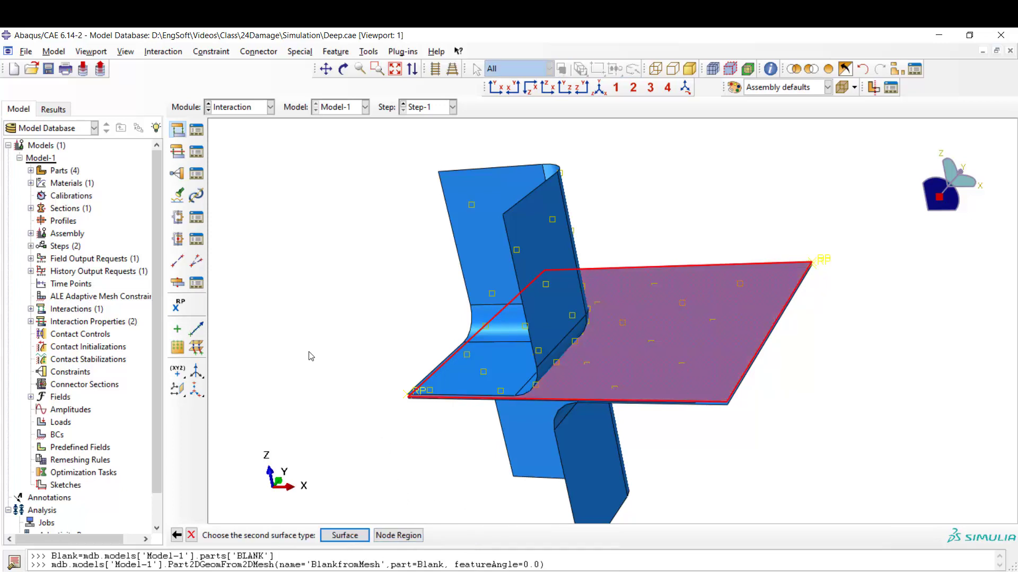
Select the blank sheet as the second surface of HolderBlank, using its Brown side
left_click(344, 536)
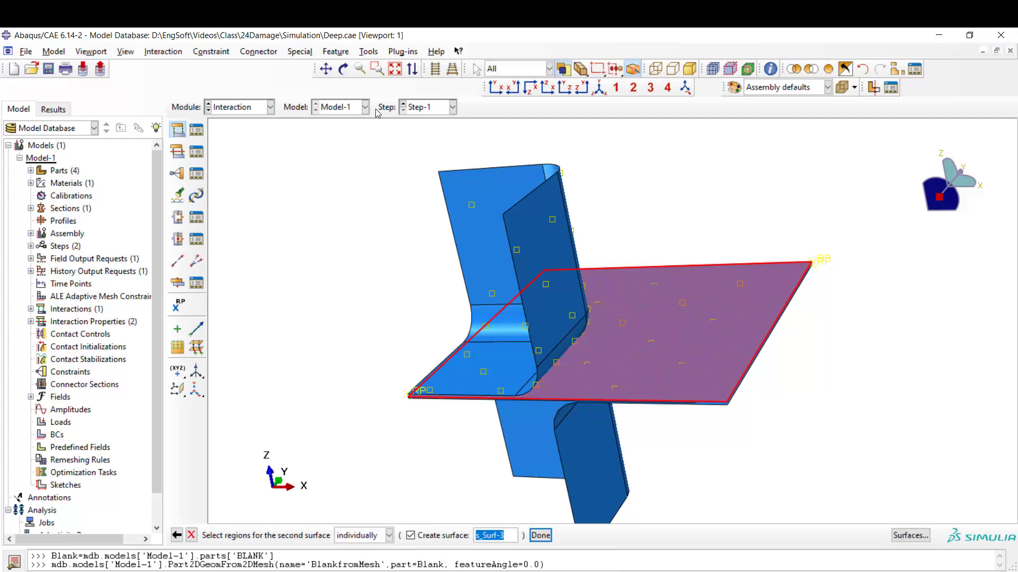
left_click(343, 69)
left_click_drag(530, 421, 589, 312)
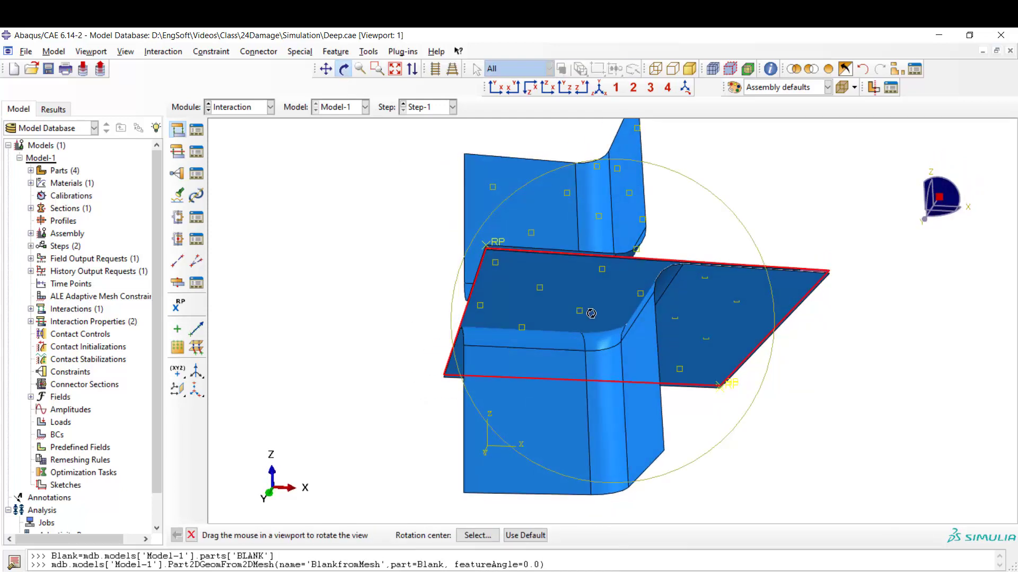
key("Escape")
left_click(558, 318)
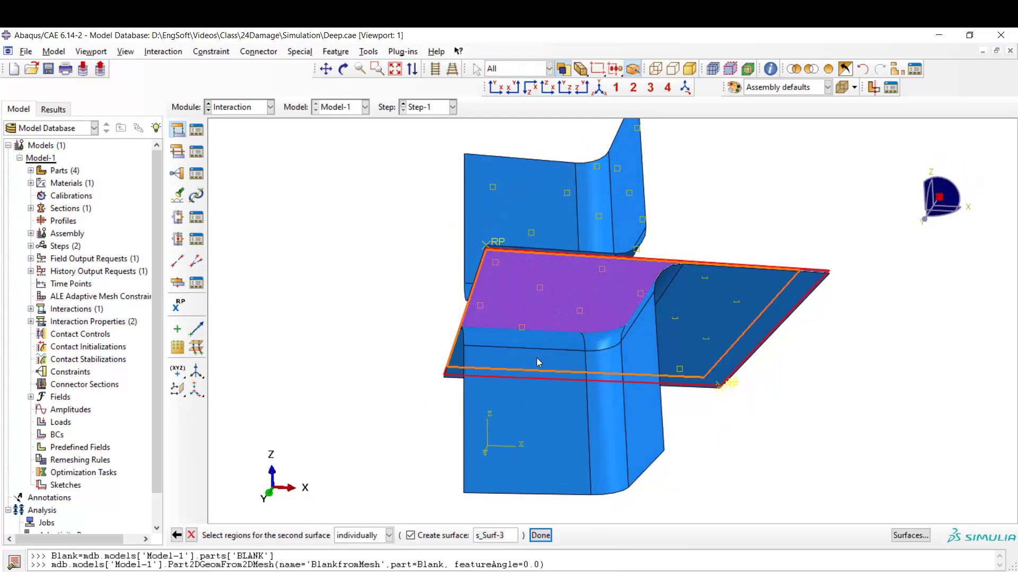
left_click(541, 536)
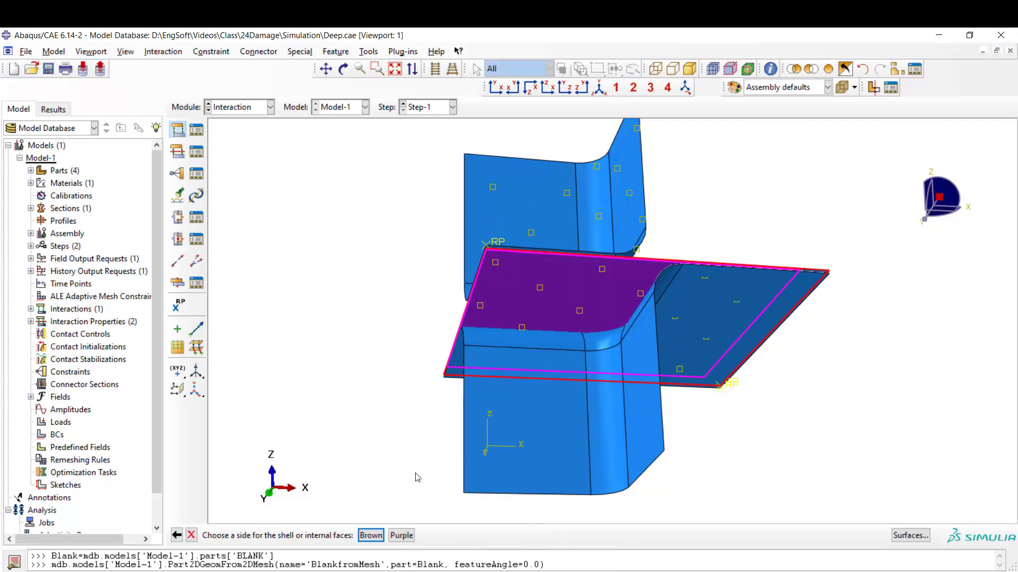
left_click(372, 536)
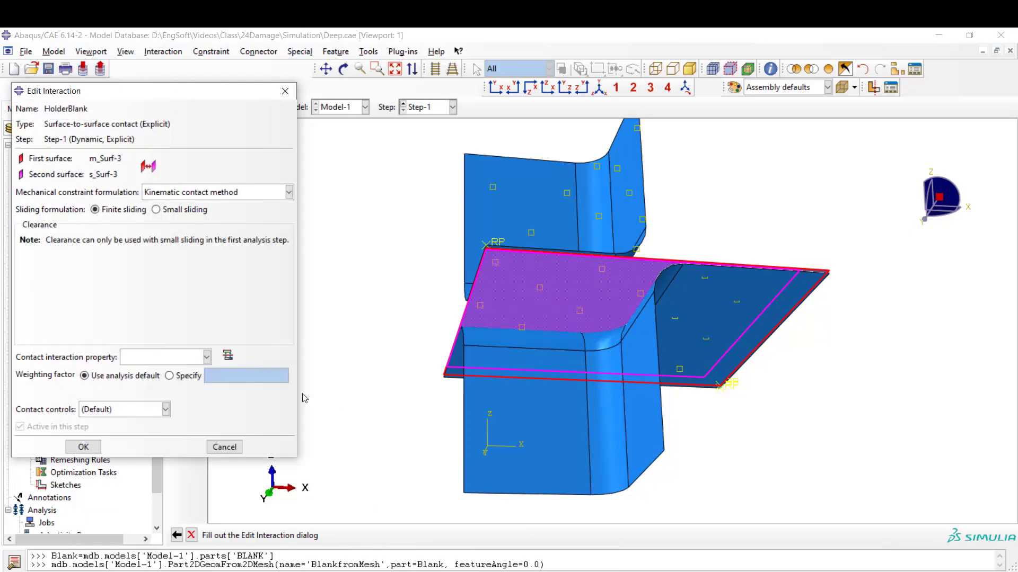
Assign the DieBlank contact property to the HolderBlank interaction and finish creating it
left_click(158, 358)
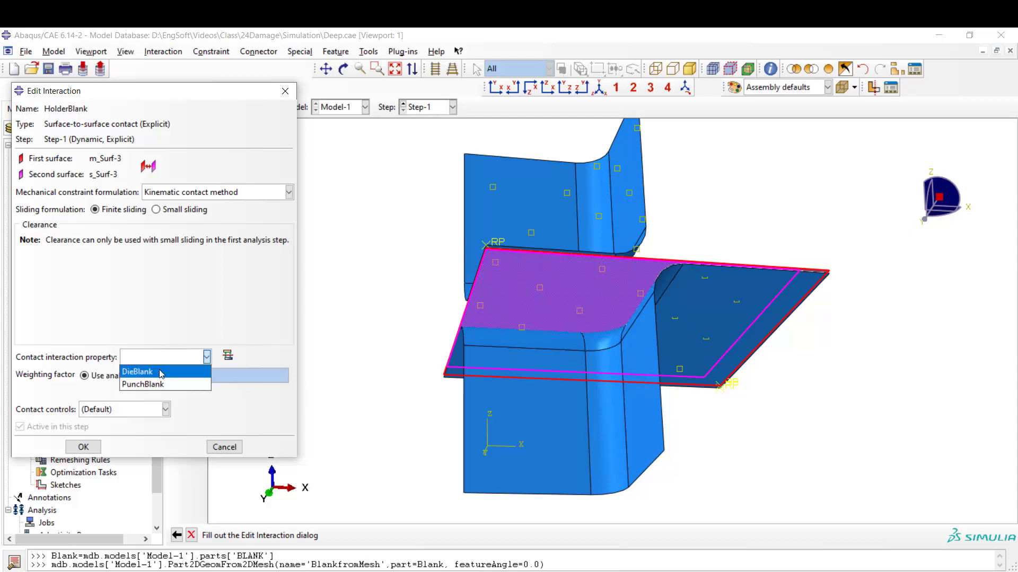
left_click(162, 373)
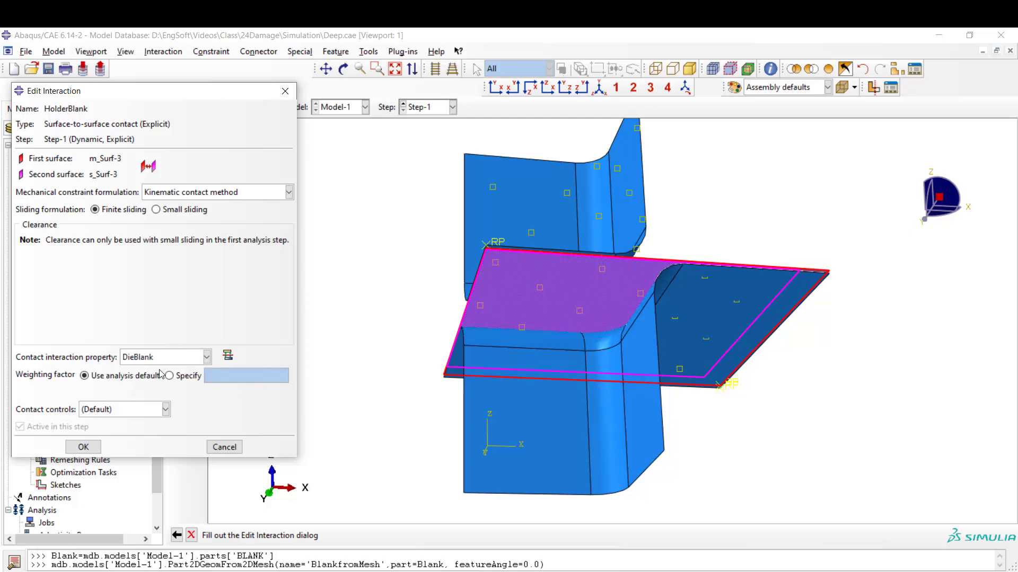
left_click(84, 447)
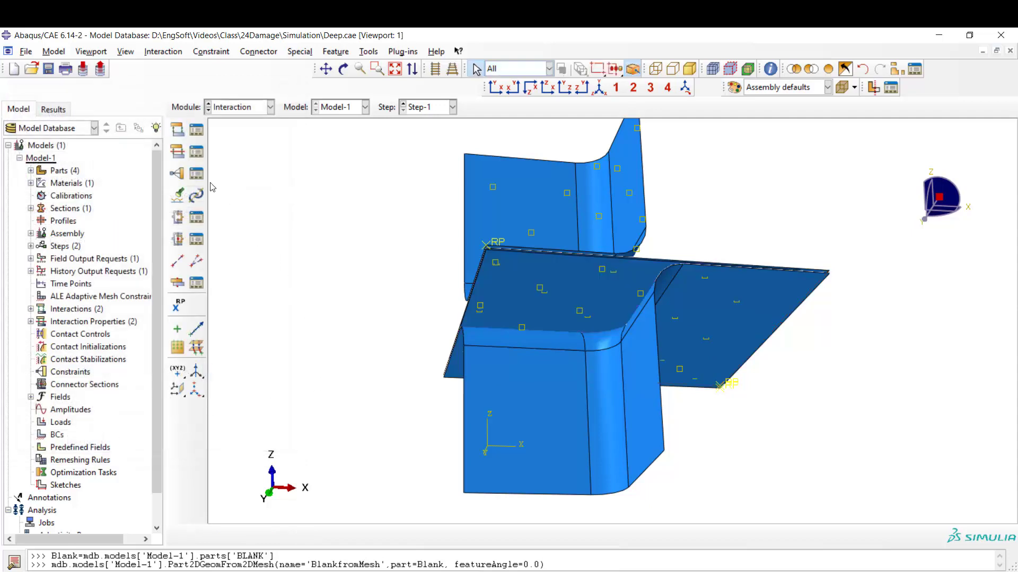
Start a Surface-to-surface contact (Explicit) interaction named DieBlank in Step-1
left_click(177, 129)
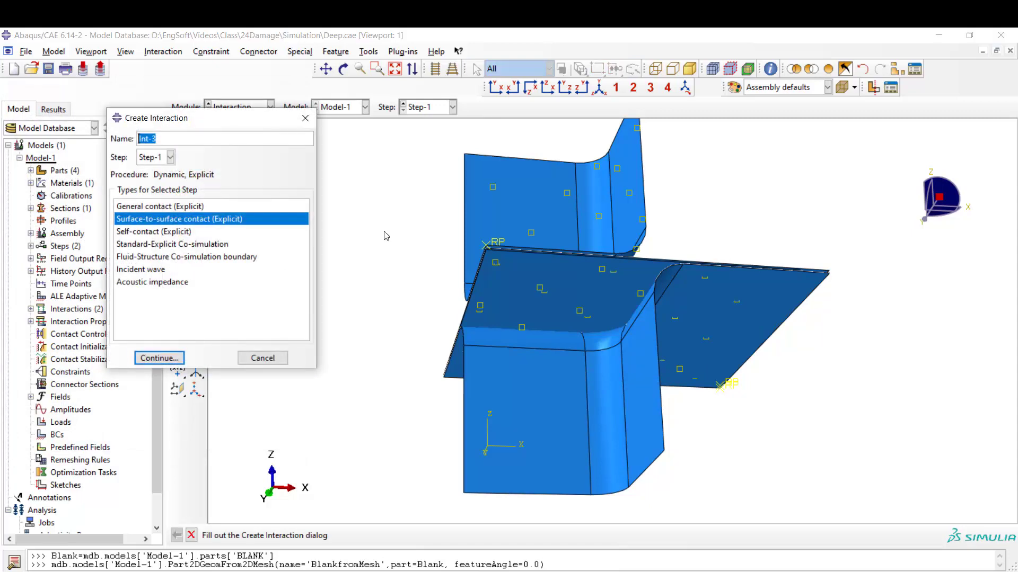
type("DieBlank")
left_click(159, 358)
Select all the die faces, including flange, fillets and walls, as the first surface of DieBlank, using the Brown side
left_click(343, 69)
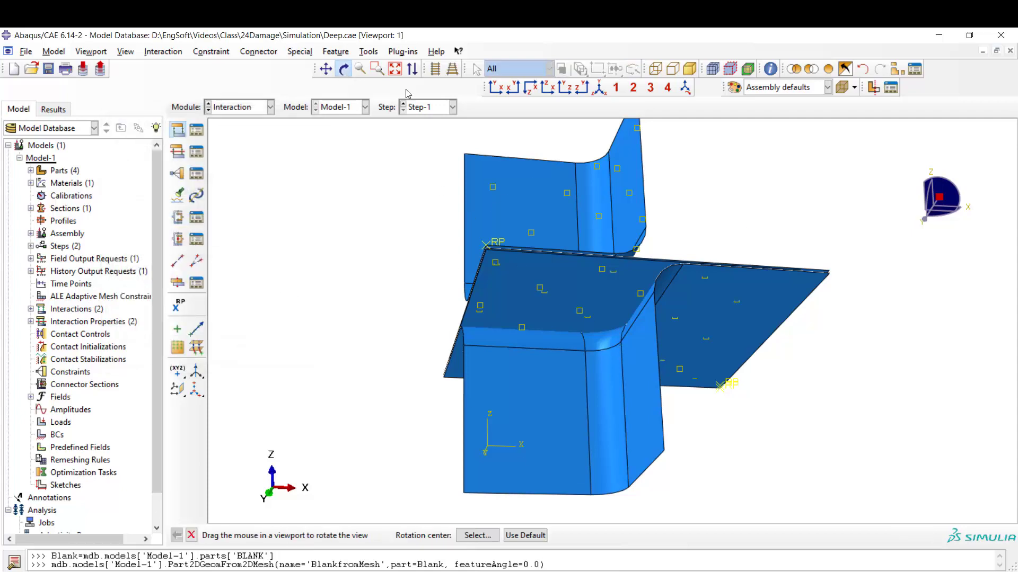
left_click_drag(690, 264, 566, 323)
key("Escape")
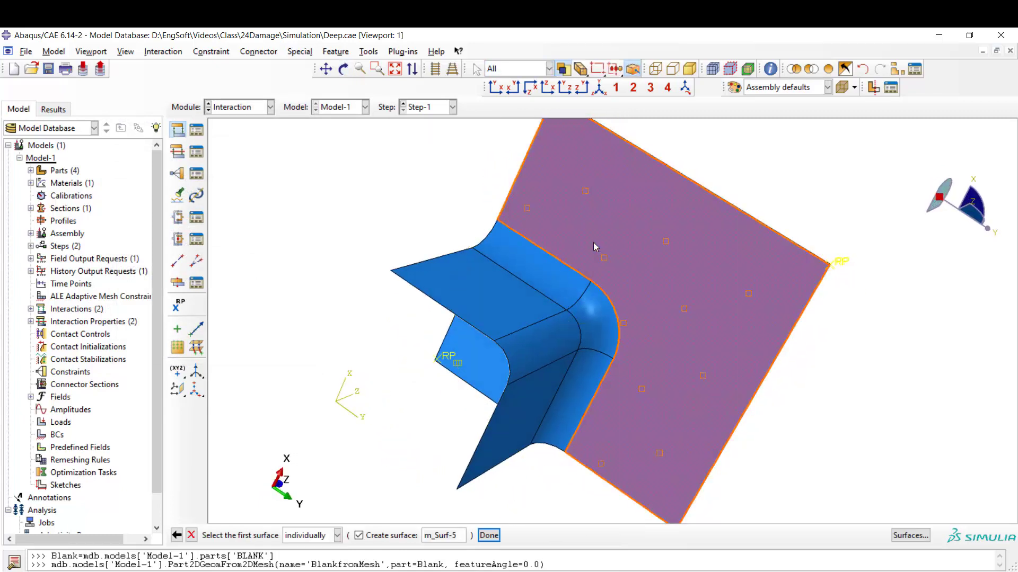
left_click(551, 268)
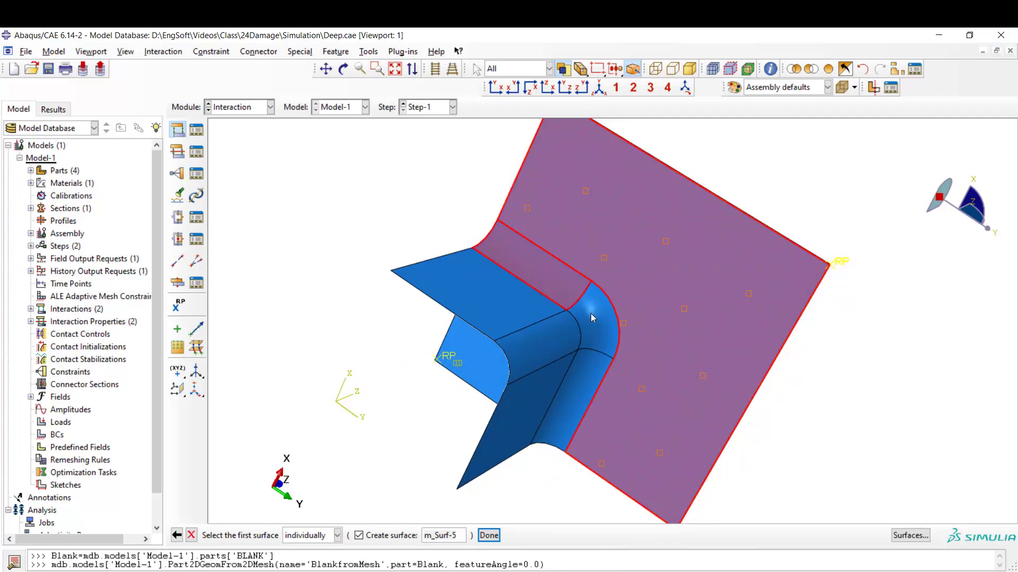
left_click(586, 372, "shift")
left_click(540, 396, "shift")
left_click(529, 348, "shift")
left_click(514, 317, "shift")
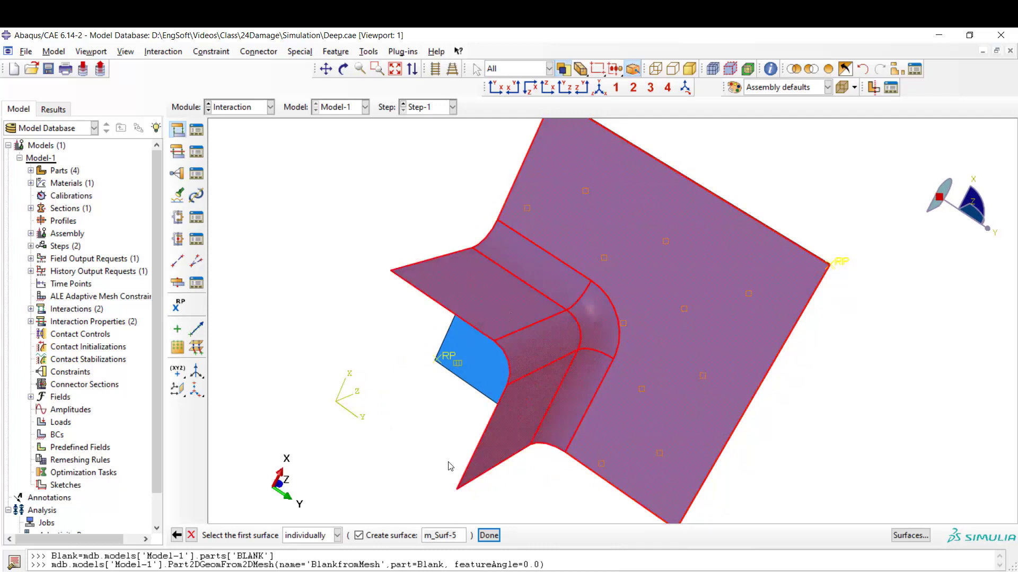
left_click(486, 535)
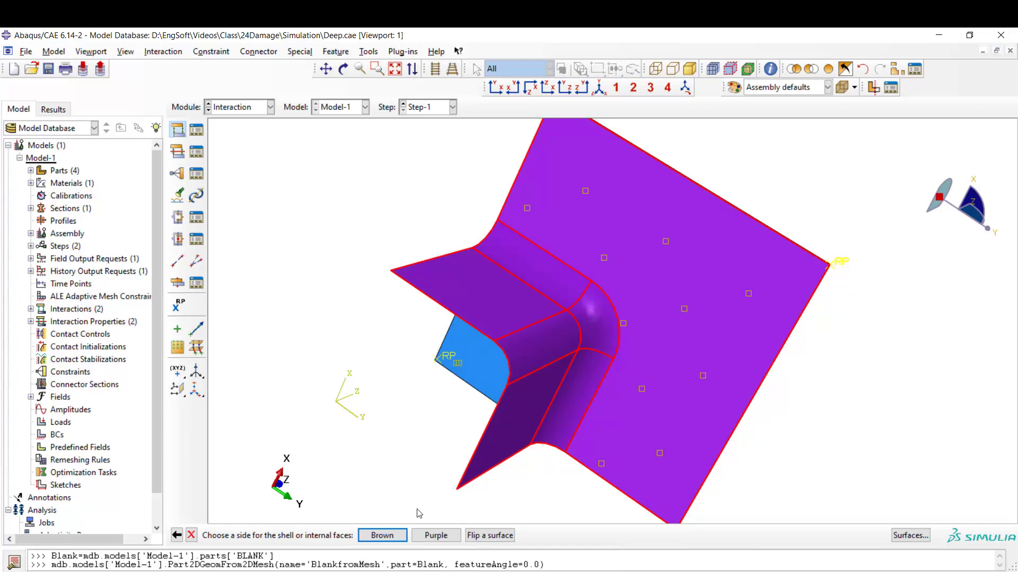
left_click(382, 536)
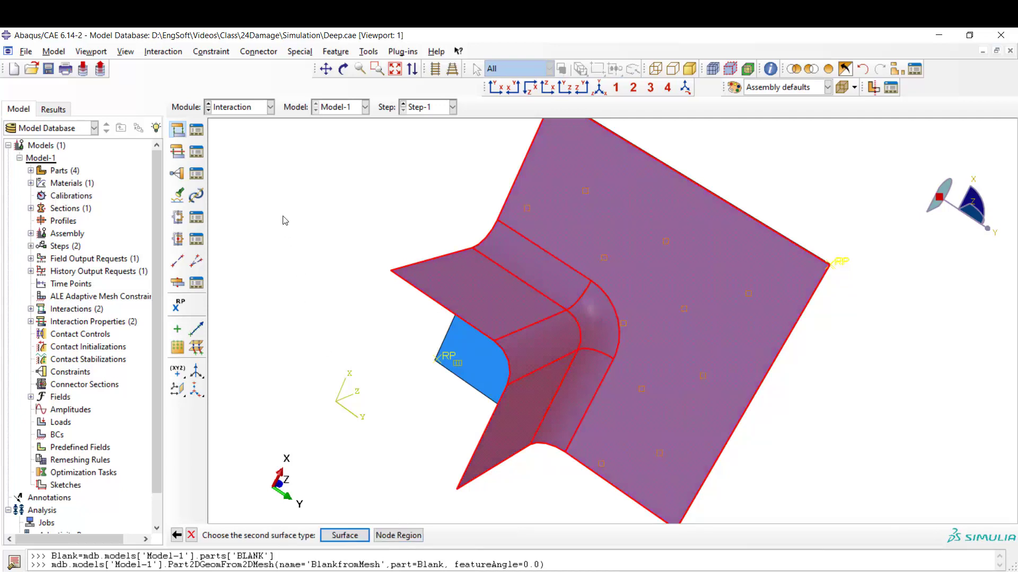
Select the blank sheet as the second surface of DieBlank, using its Purple side
left_click(342, 69)
left_click_drag(497, 363, 647, 326)
middle_click(648, 326)
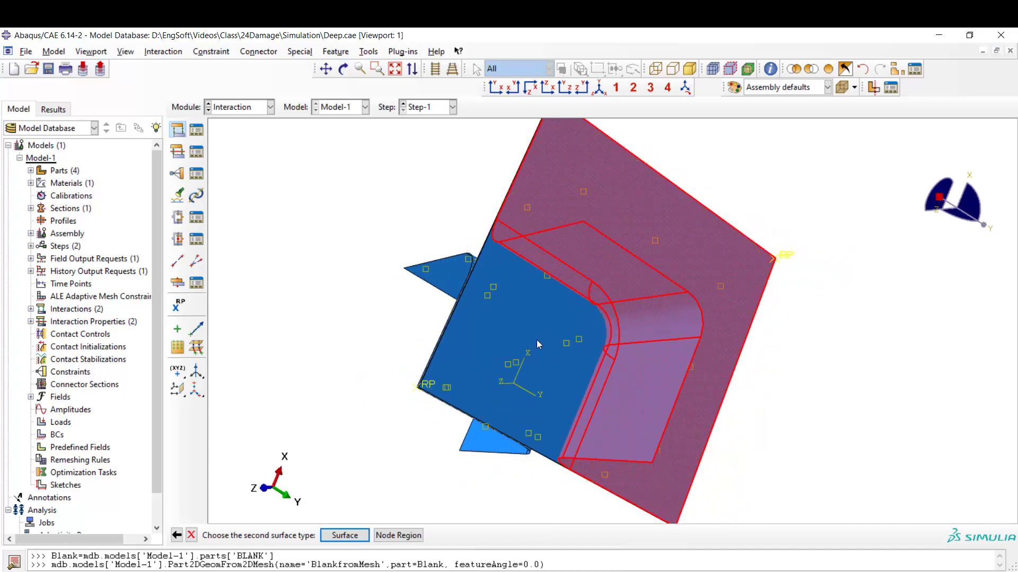
left_click(344, 536)
left_click(545, 339)
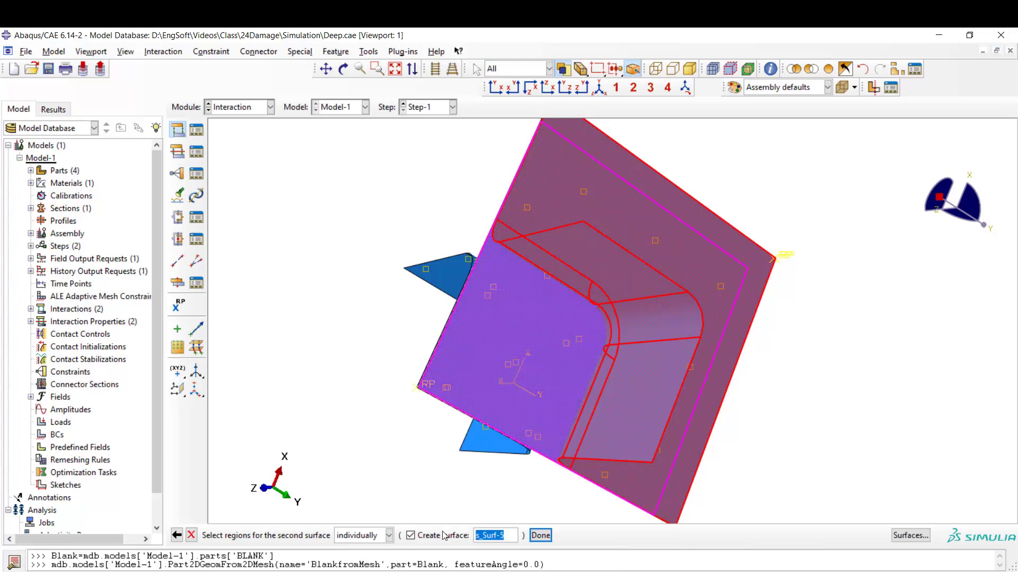
left_click(540, 535)
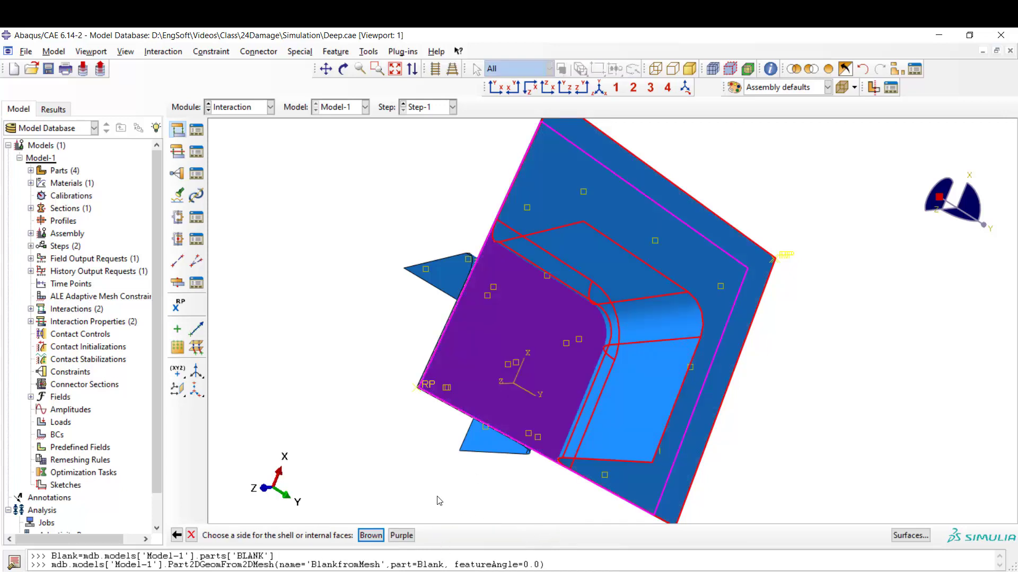
left_click(401, 535)
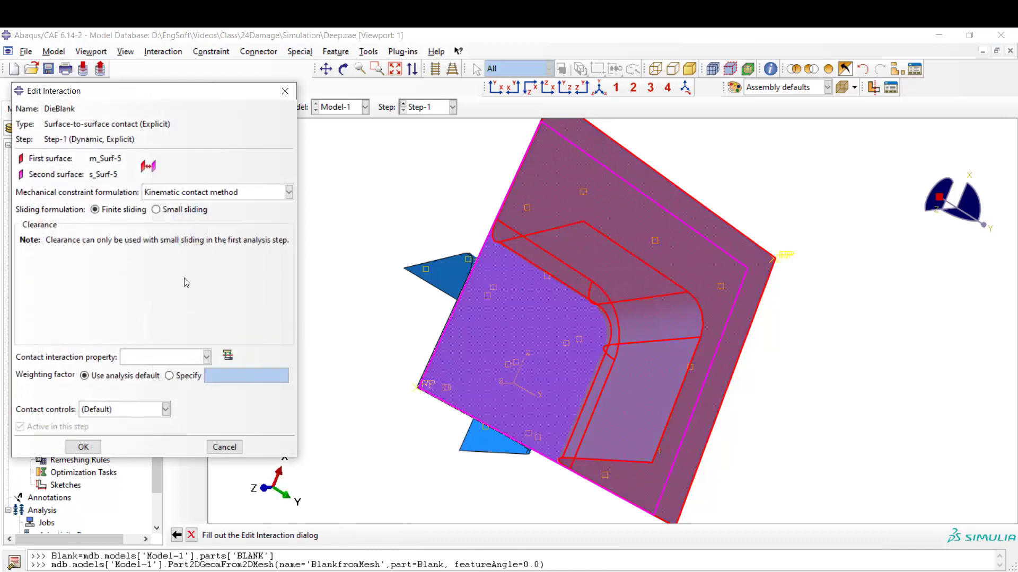
Assign a contact interaction property to DieBlank and finish creating the interaction
left_click(164, 363)
left_click(164, 373)
left_click(83, 447)
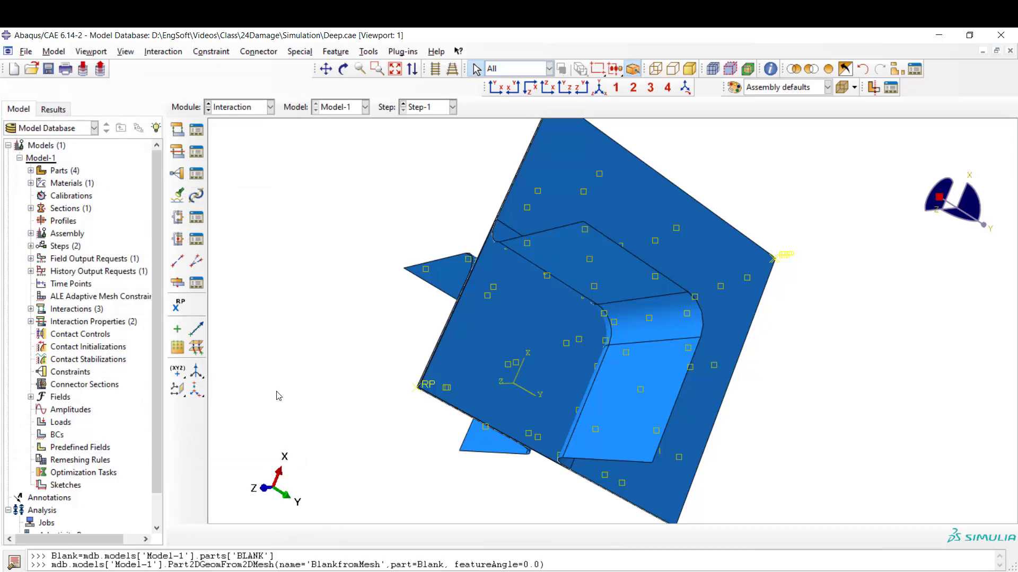
Switch to the Load module and start a Symmetry/Antisymmetry/Encastre boundary condition named FixDie in Step-1
left_click(226, 107)
left_click(262, 181)
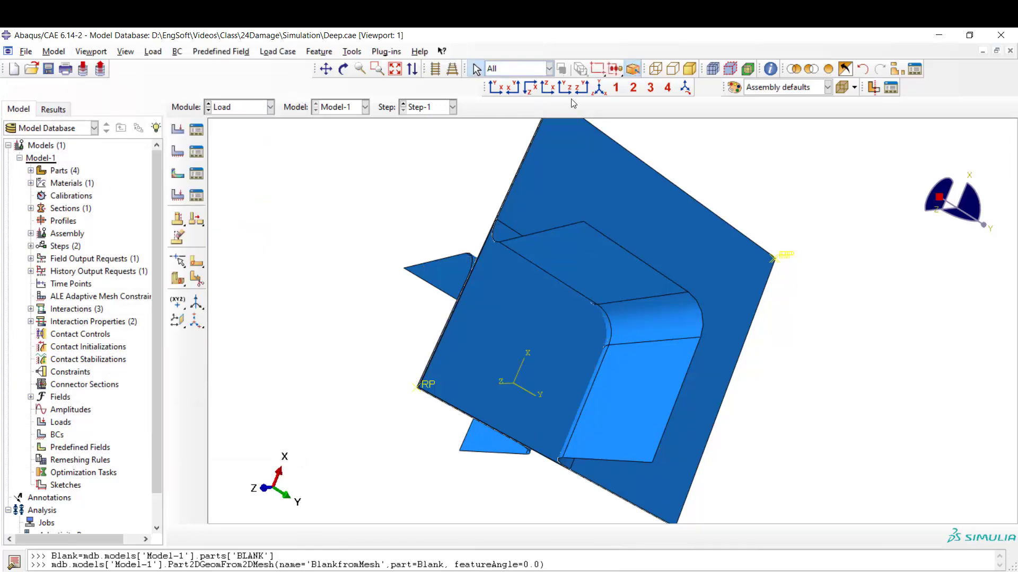
left_click(599, 88)
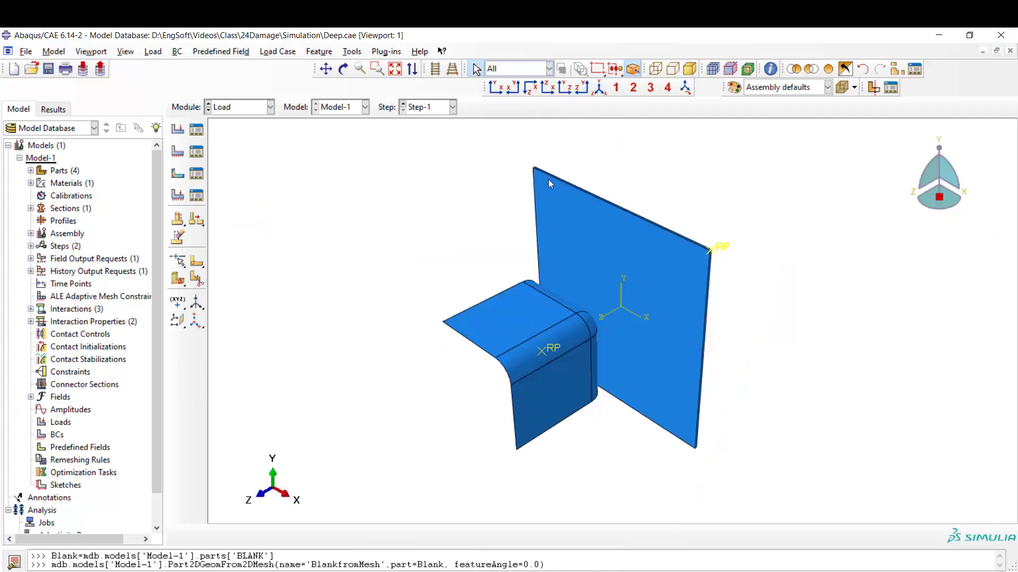
left_click(343, 69)
left_click_drag(551, 386, 753, 314)
scroll(795, 302, "up", 6)
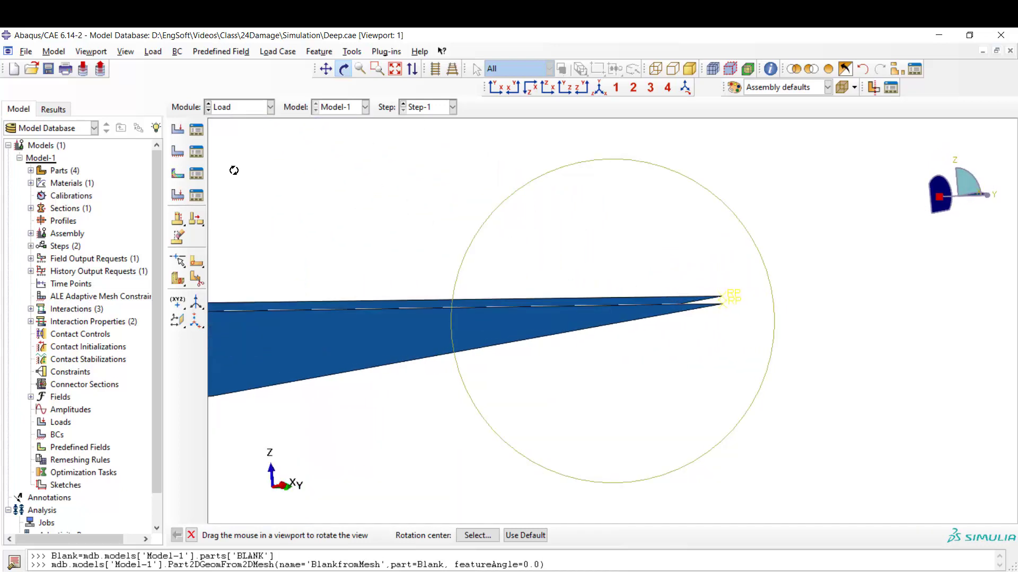
left_click(177, 152)
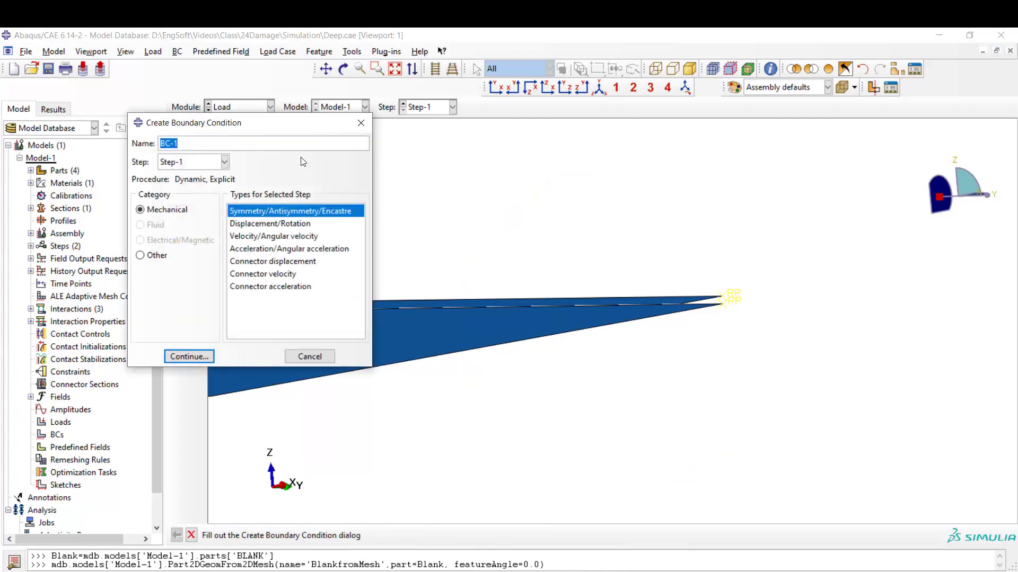
type("FixDie")
left_click(190, 360)
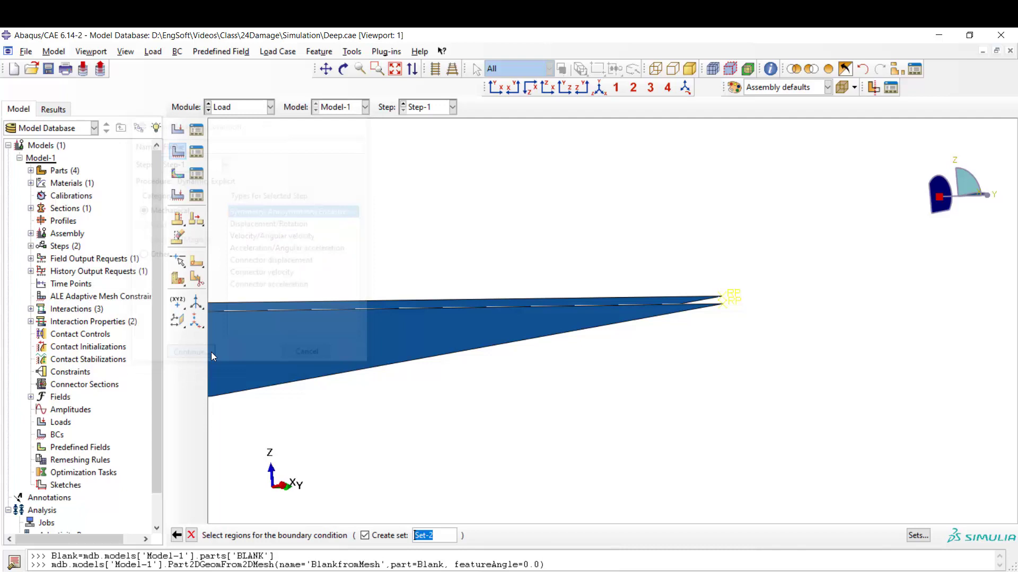
Apply FixDie to the die's reference point, the lower of the two at the flange corner, with the ENCASTRE option
left_click(733, 308)
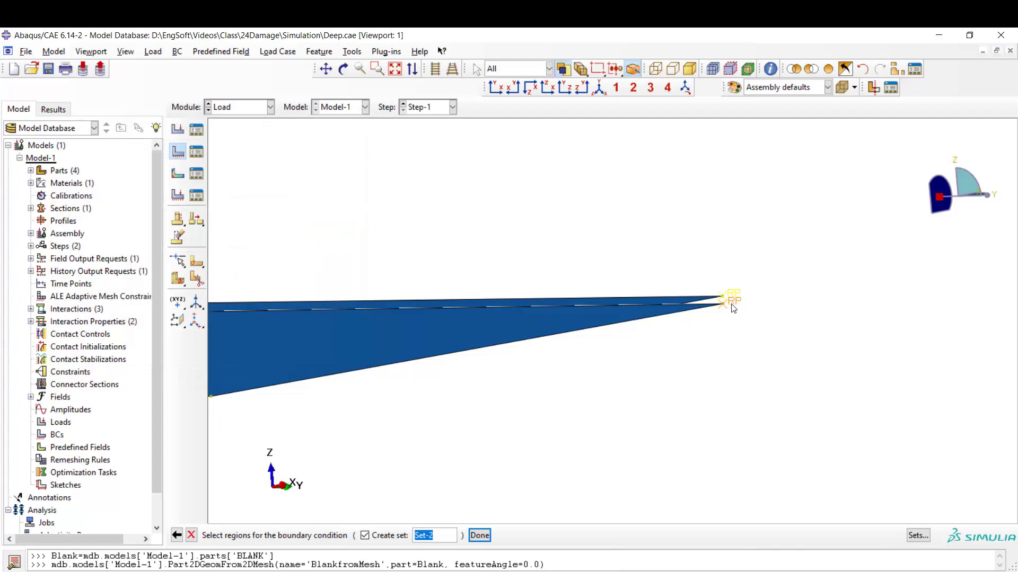
left_click(486, 536)
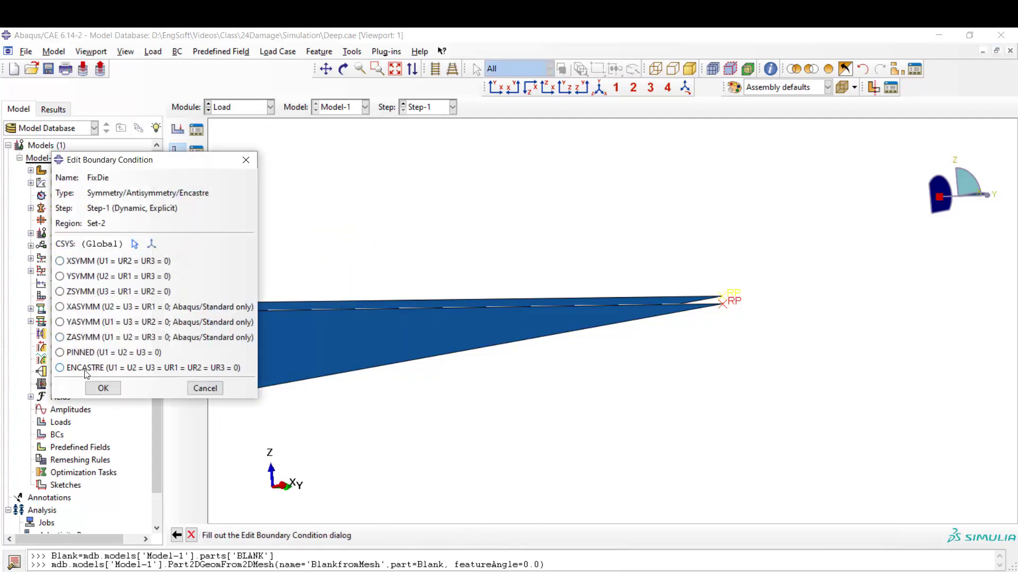
left_click(85, 370)
left_click(103, 388)
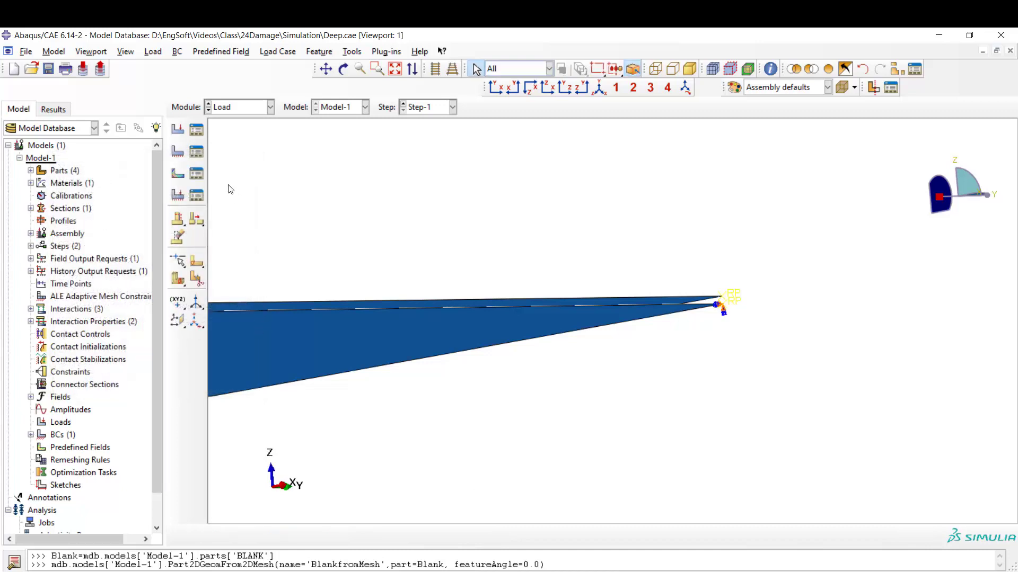
Create an ENCASTRE boundary condition named FixHolder in Step-1 on the holder's reference point
left_click(177, 152)
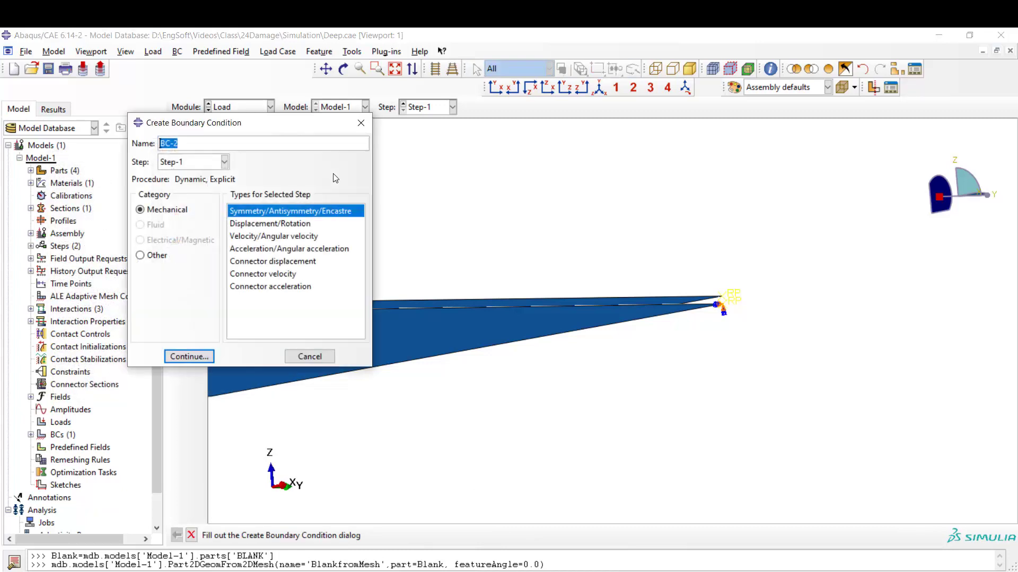
type("FixHolder")
left_click(193, 357)
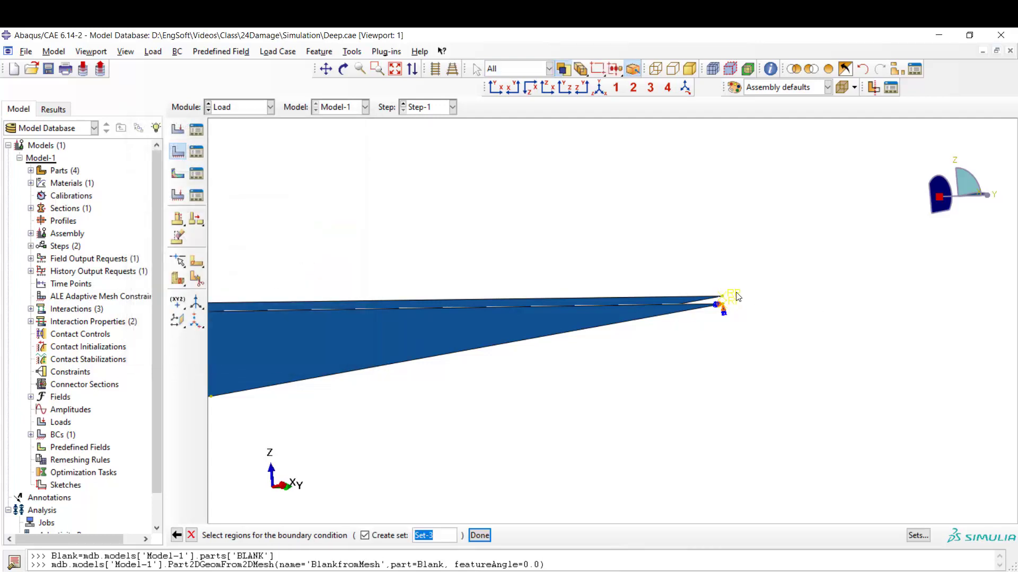
left_click(480, 536)
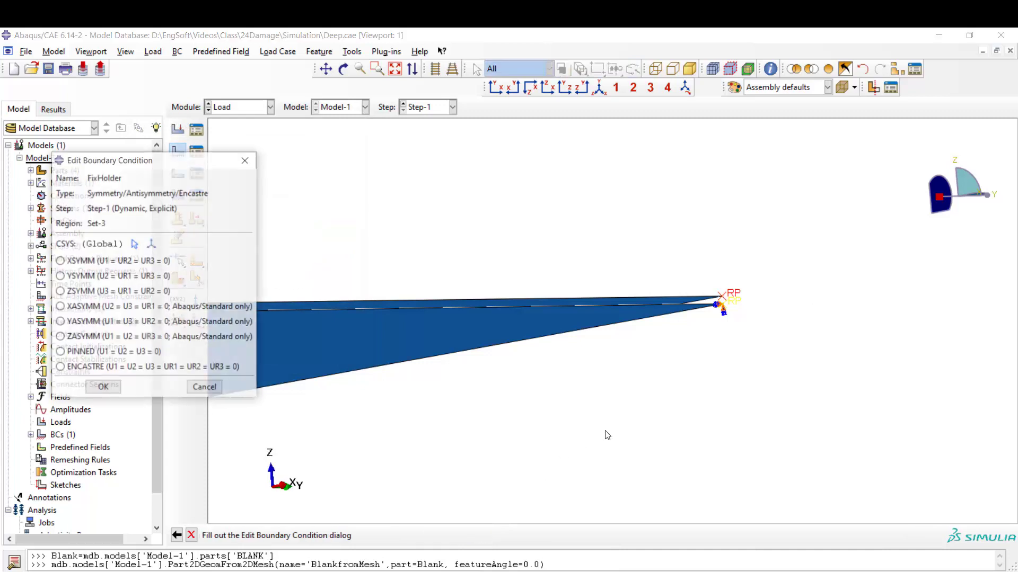
left_click(94, 370)
left_click(103, 388)
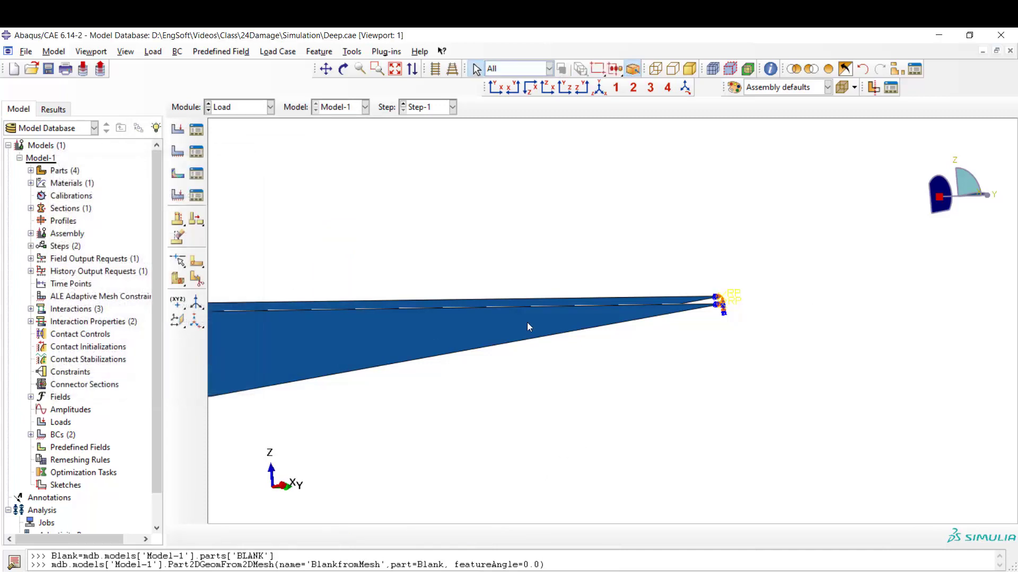
Start a Displacement/Rotation boundary condition named MovePunch in Step-1 on the punch's reference point
scroll(792, 352, "down", 4)
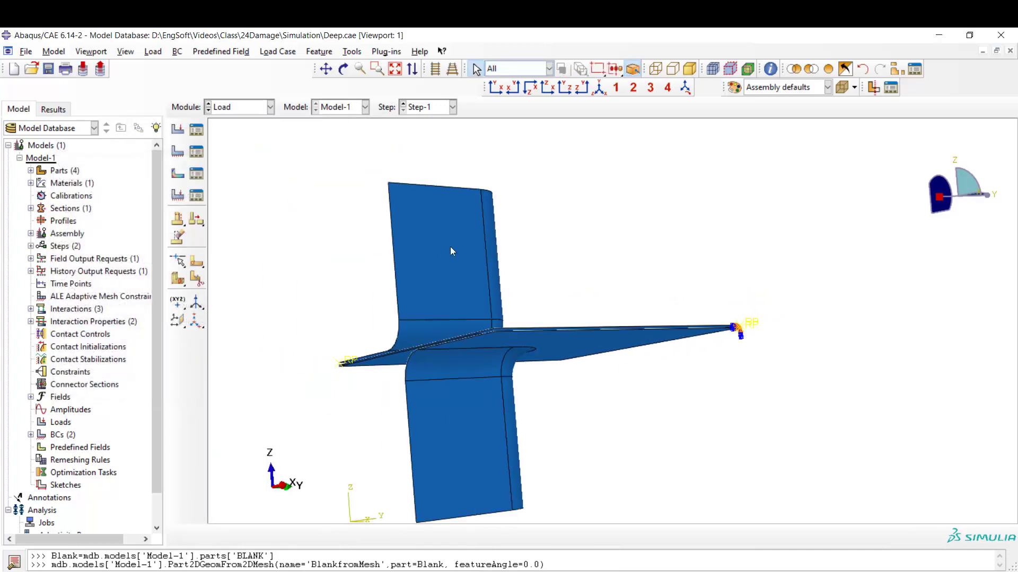
left_click(343, 68)
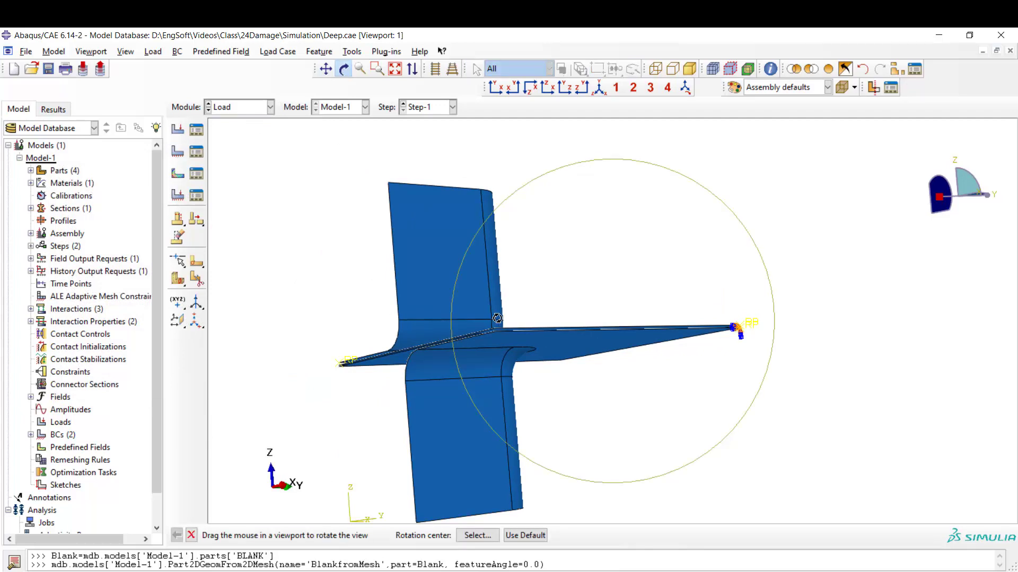
left_click_drag(498, 318, 337, 340)
left_click(178, 151)
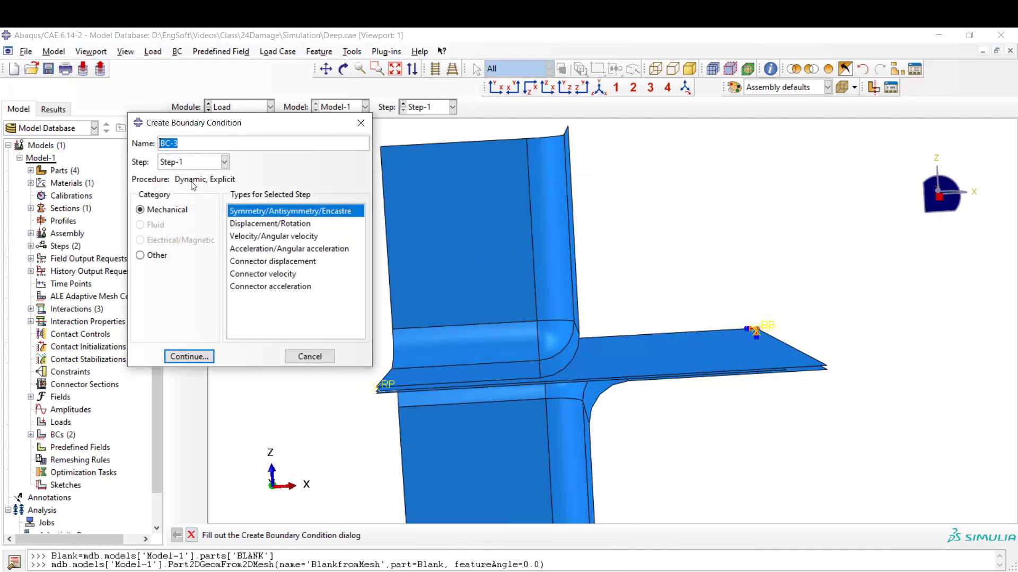
type("MovePunch")
left_click(249, 224)
left_click(191, 357)
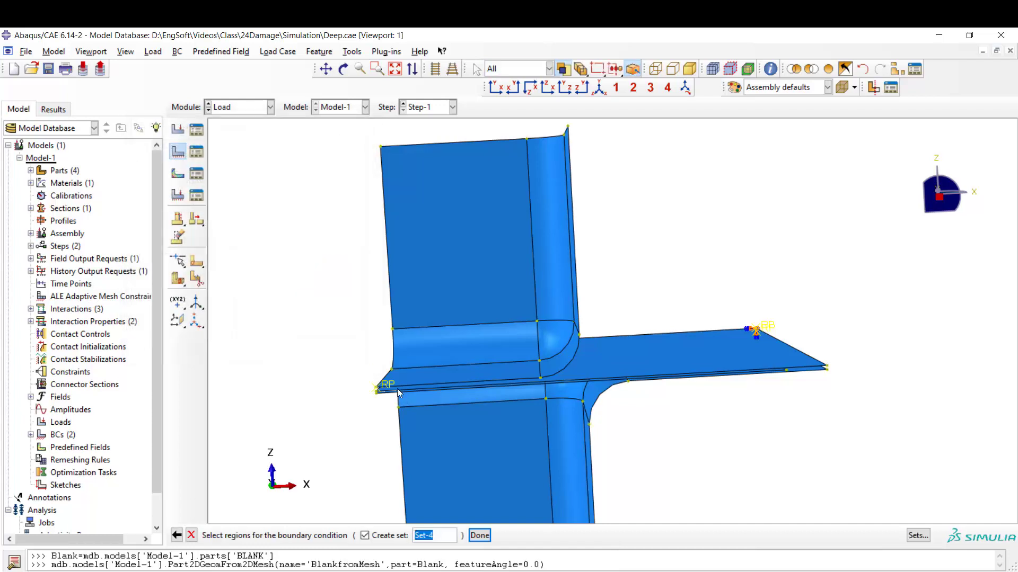
left_click(481, 536)
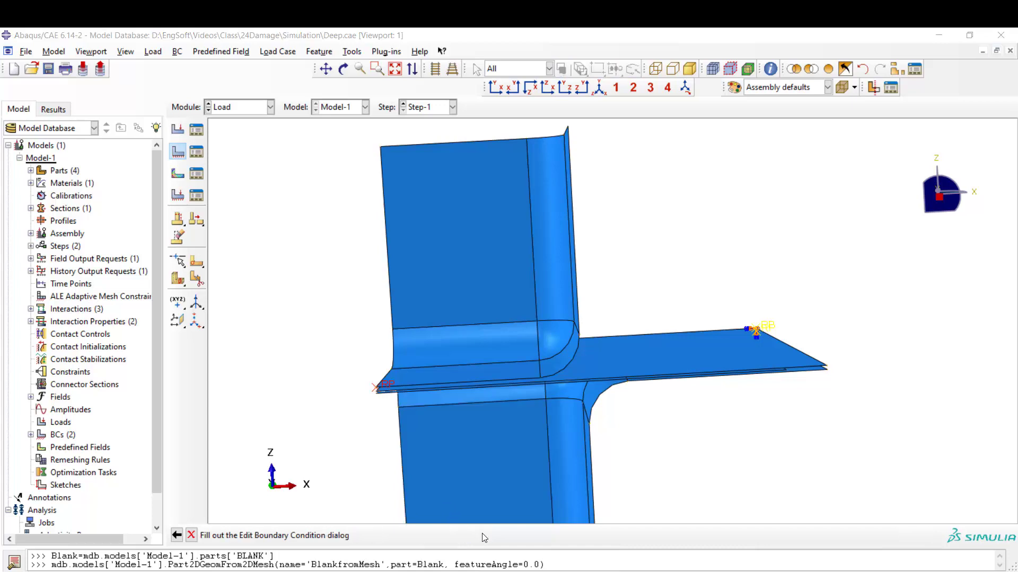
Constrain all six degrees of freedom in MovePunch, with U3 at -.06 and all others at 0
left_click(49, 242)
left_click(50, 260)
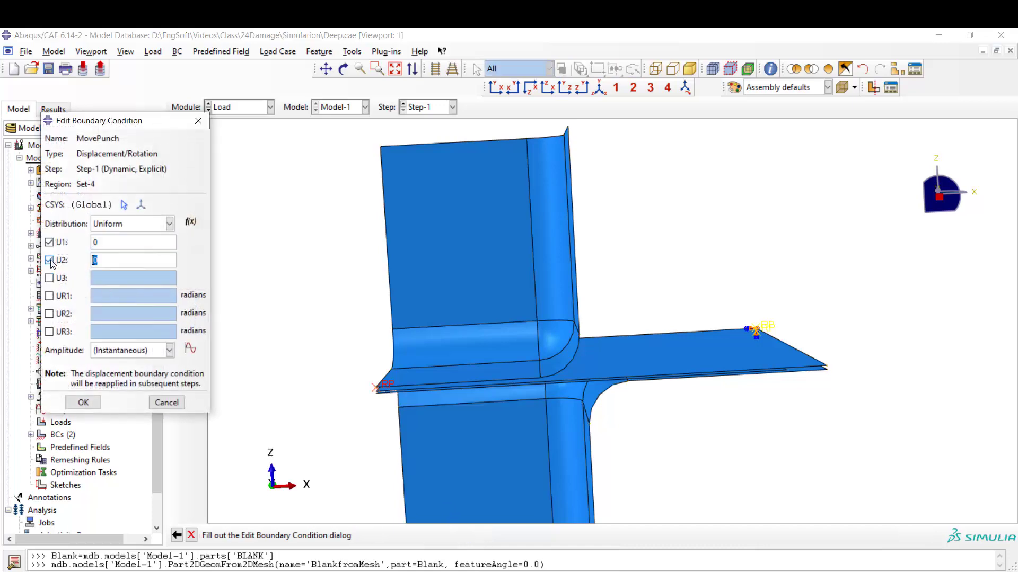
left_click(49, 278)
left_click(49, 296)
left_click(50, 313)
left_click(49, 331)
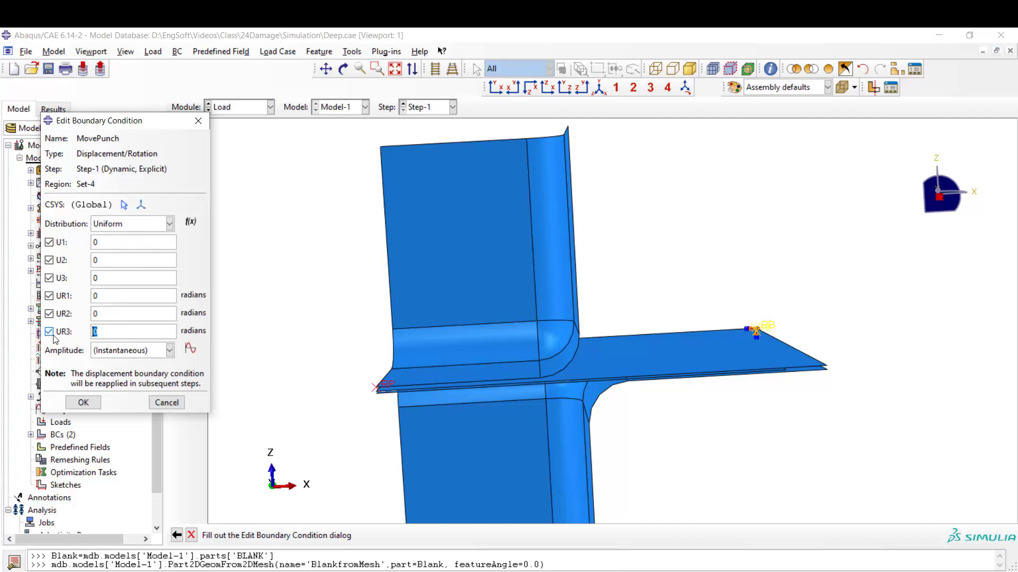
left_click_drag(95, 276, 100, 276)
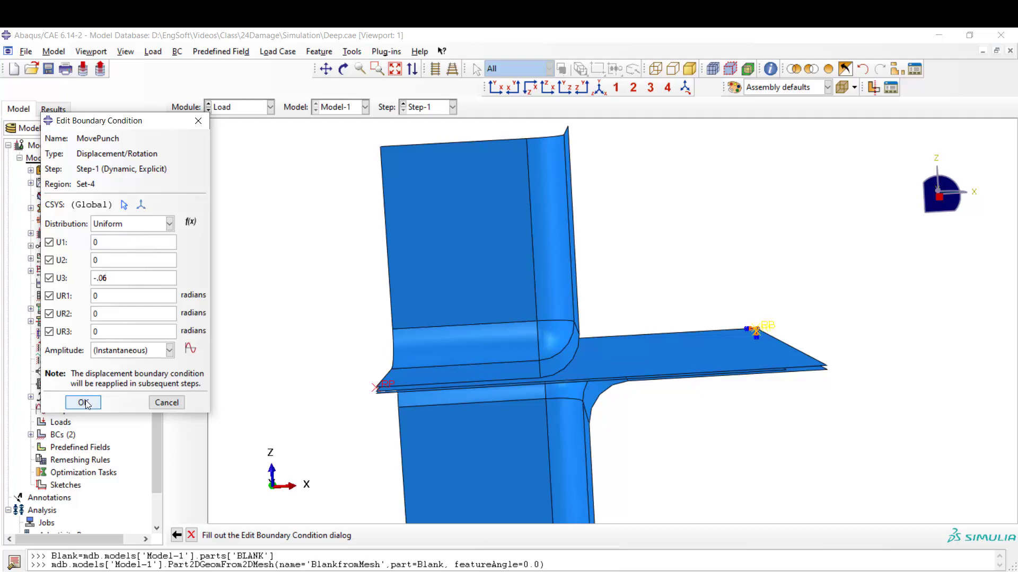
Create a Smooth step amplitude in step time with amplitude 0 at time 0 and amplitude 1 at time .01
left_click(190, 348)
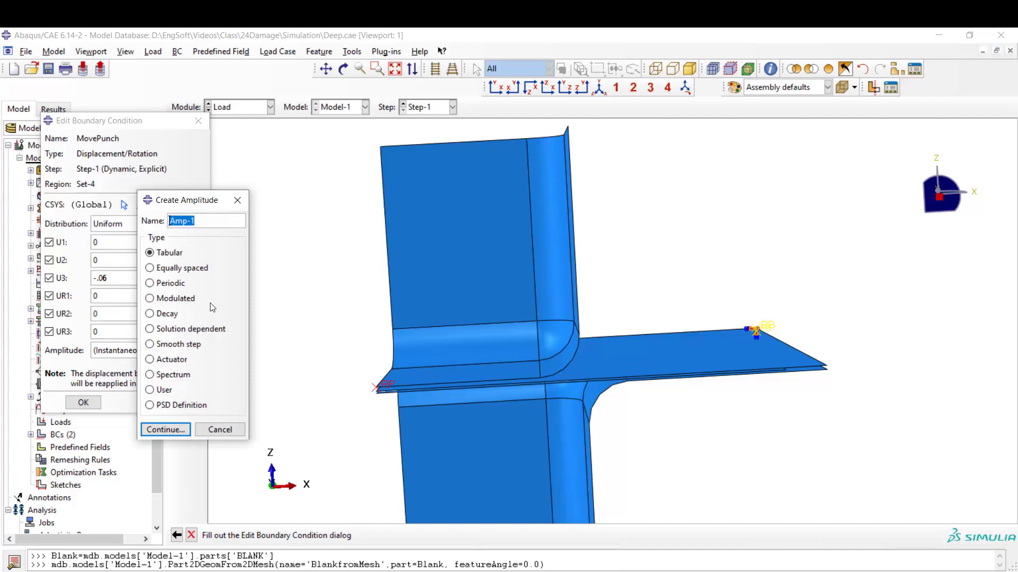
left_click(175, 344)
left_click(164, 430)
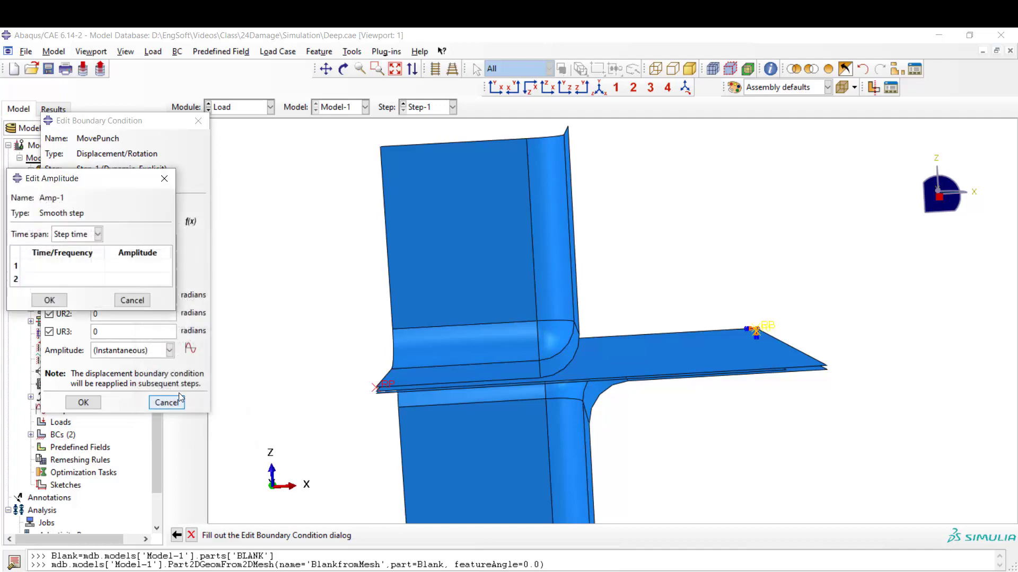
left_click(59, 265)
type("0")
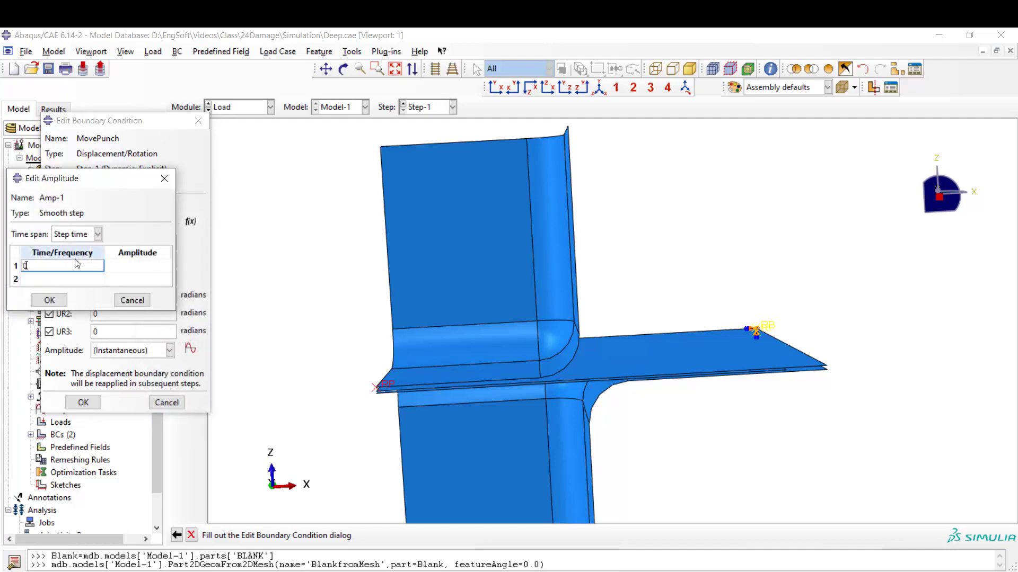
left_click(121, 266)
type("0")
left_click(88, 280)
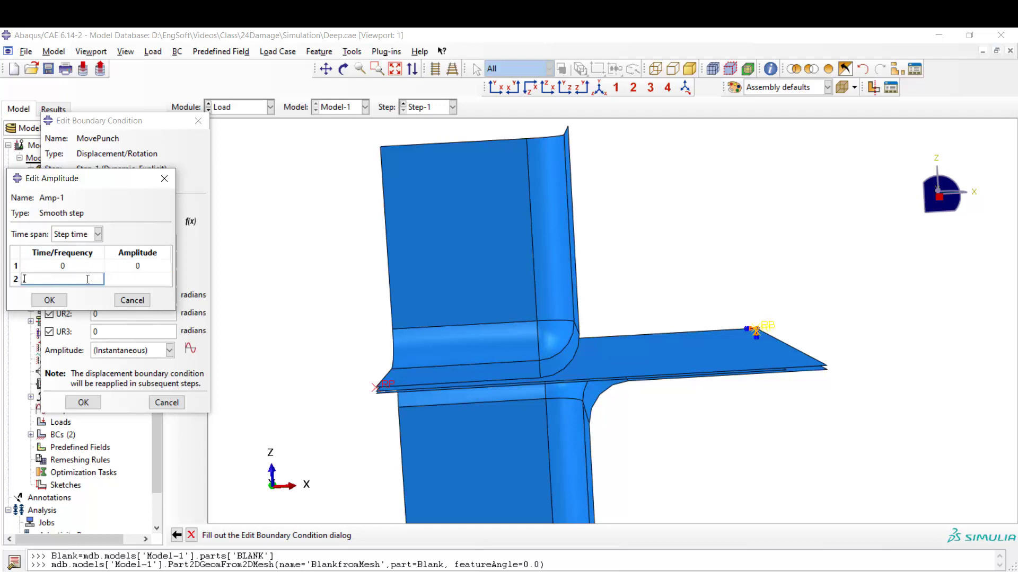
type(".01")
left_click(123, 279)
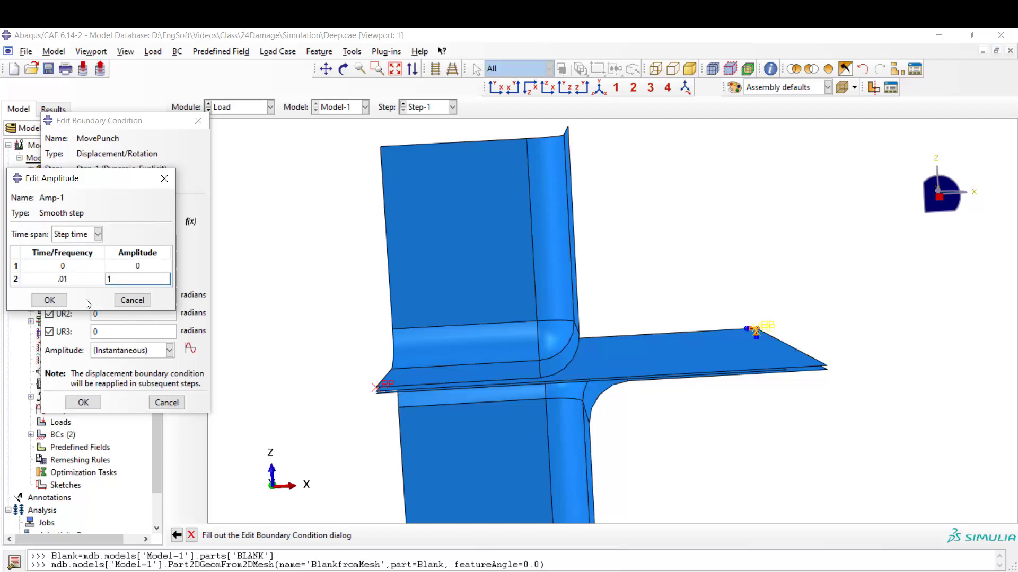
left_click(47, 300)
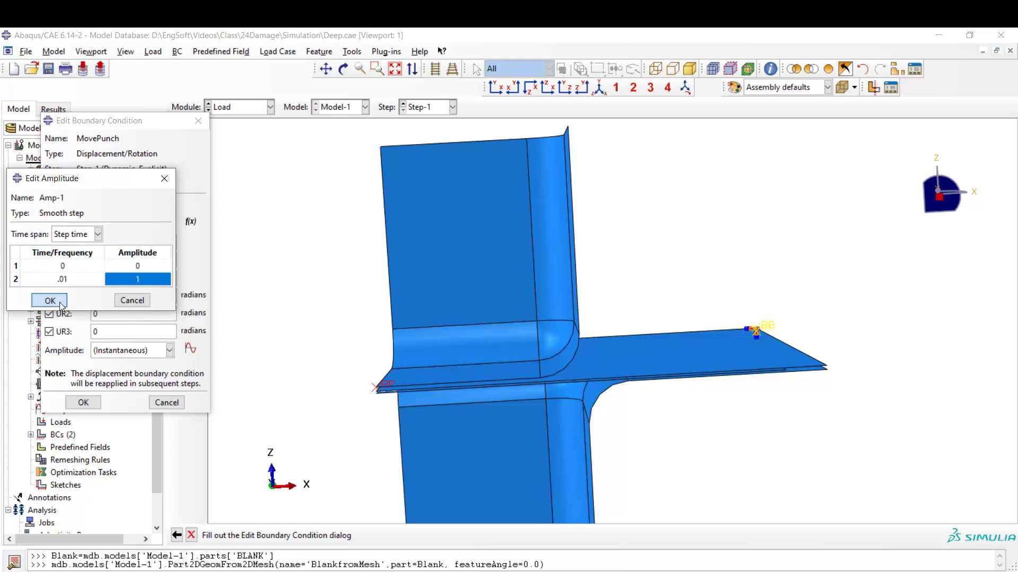
Assign the smooth step amplitude Amp-1 to MovePunch and finish creating the boundary condition
left_click(128, 352)
left_click(106, 374)
left_click(83, 402)
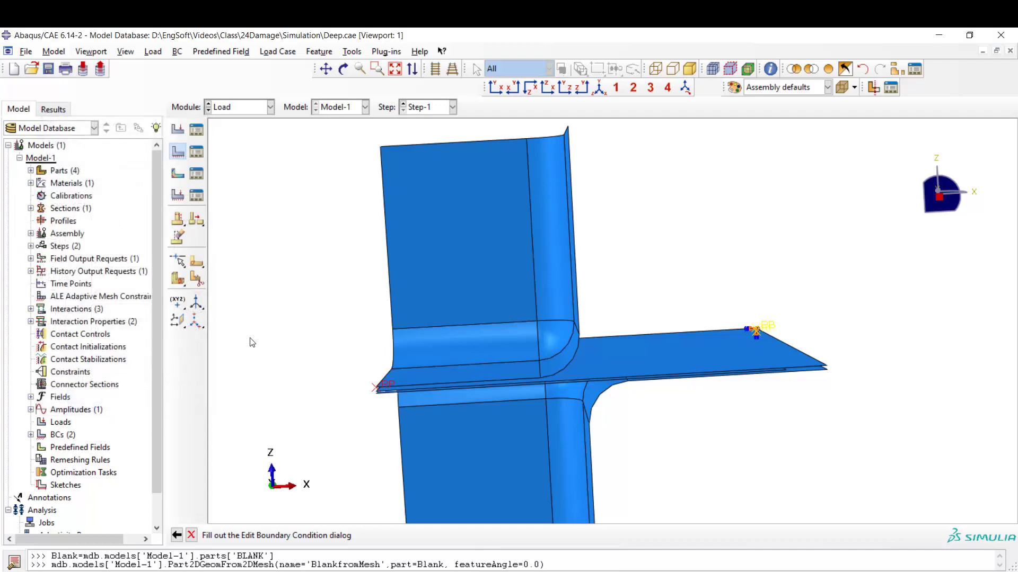
scroll(451, 337, "down", 4)
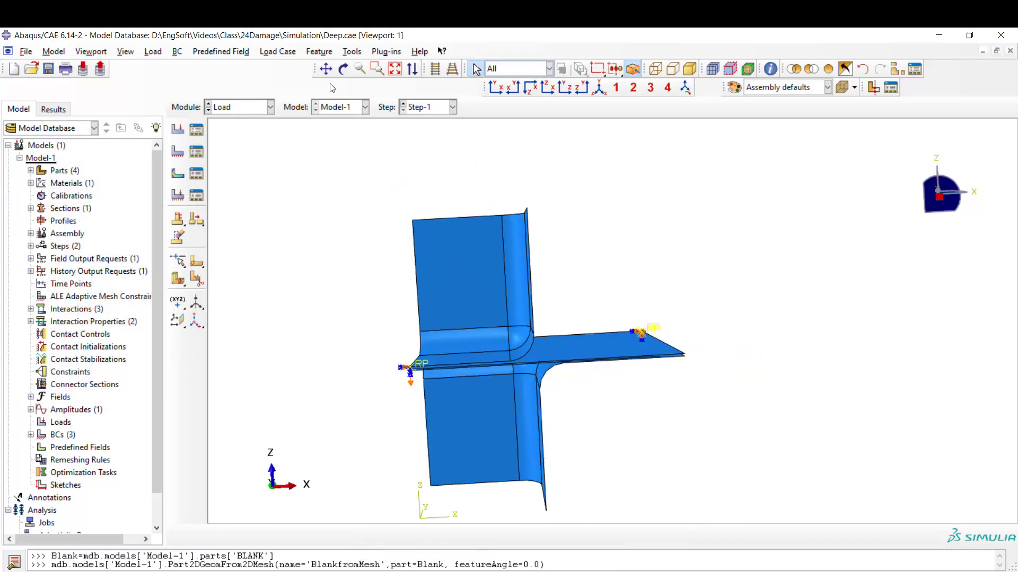
left_click(343, 69)
left_click_drag(549, 288, 435, 435)
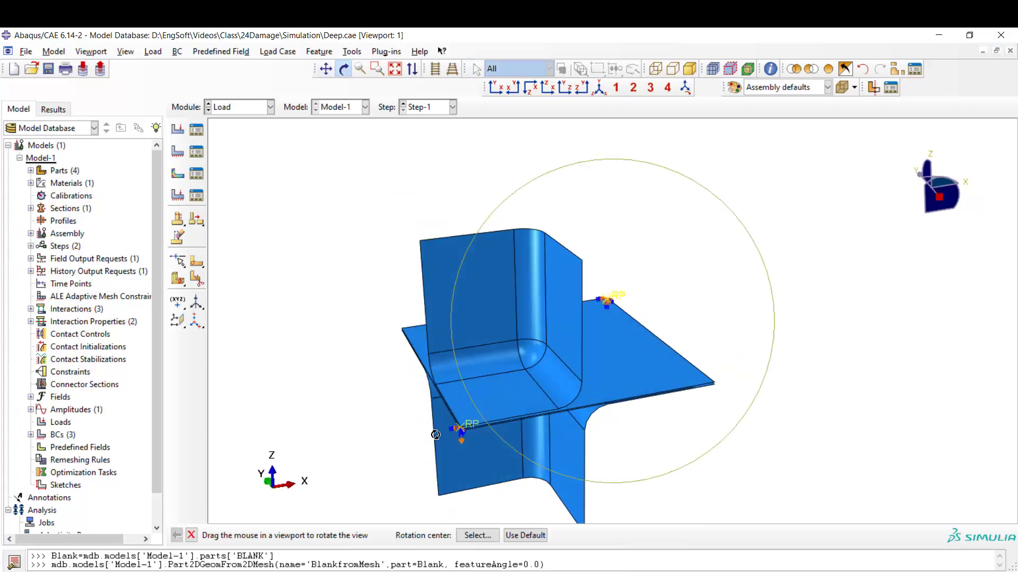
scroll(435, 434, "up", 5)
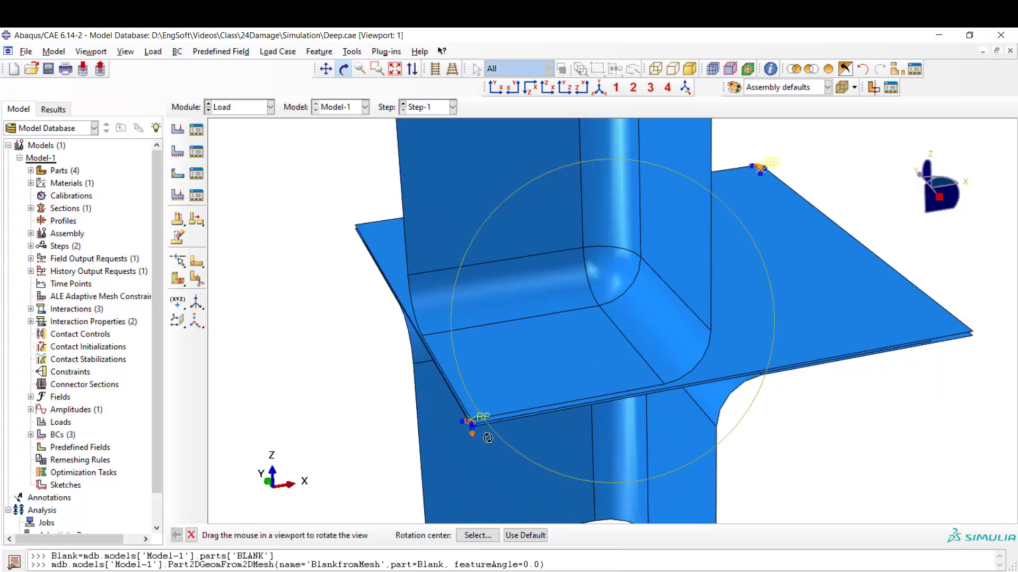
Create a Symmetry/Antisymmetry/Encastre boundary condition named Ysym in Step-1, applying YSYMM to the blank's edge along the X direction
scroll(488, 438, "up", 3)
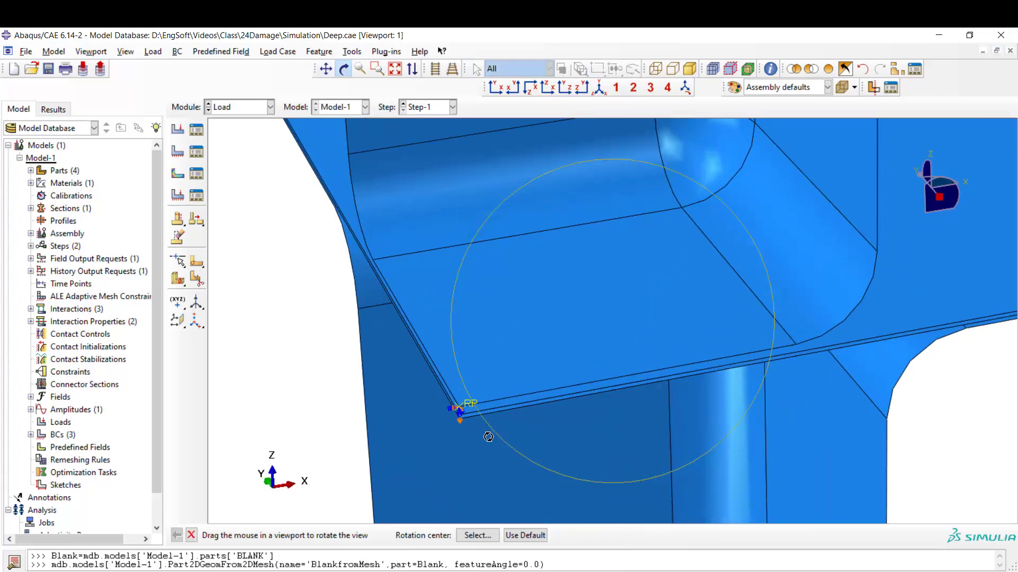
scroll(488, 436, "up", 2)
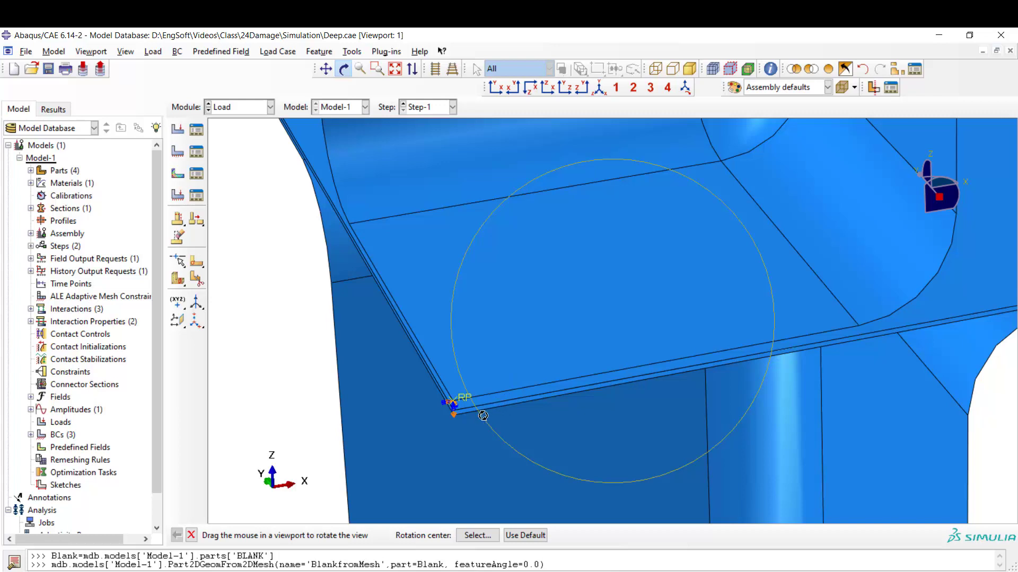
left_click(178, 151)
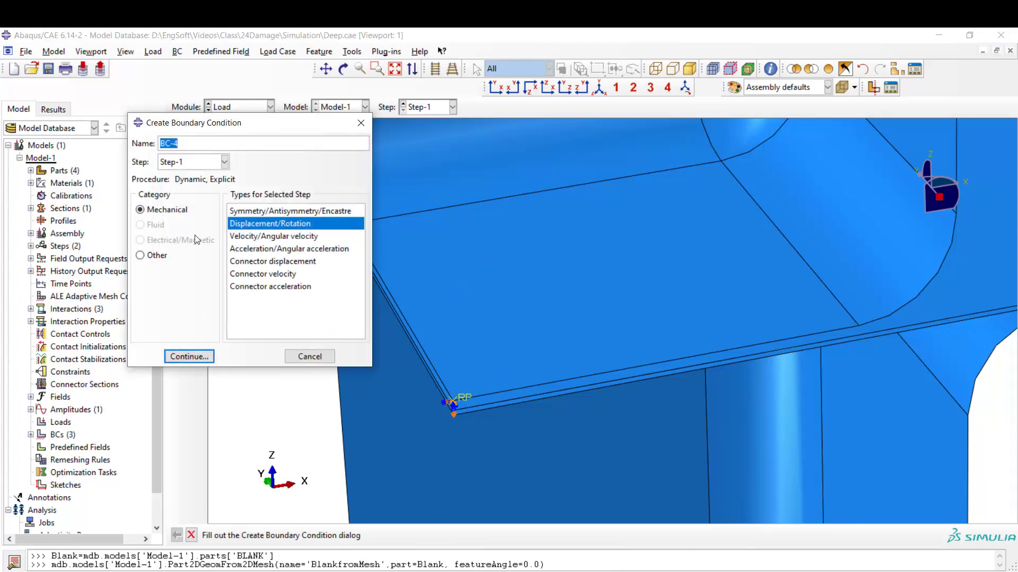
type("Ysym")
left_click(249, 211)
left_click(188, 356)
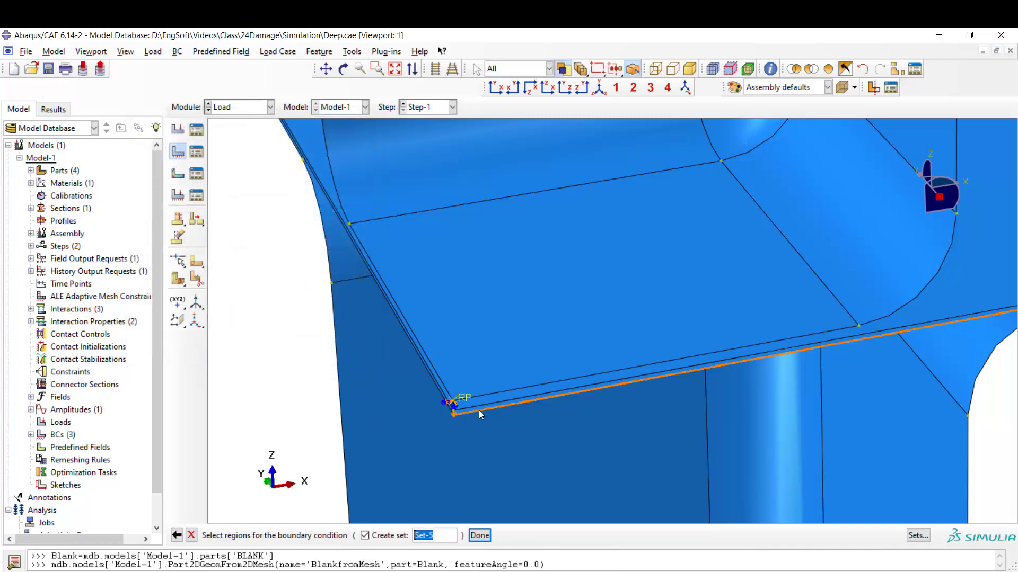
left_click(478, 410)
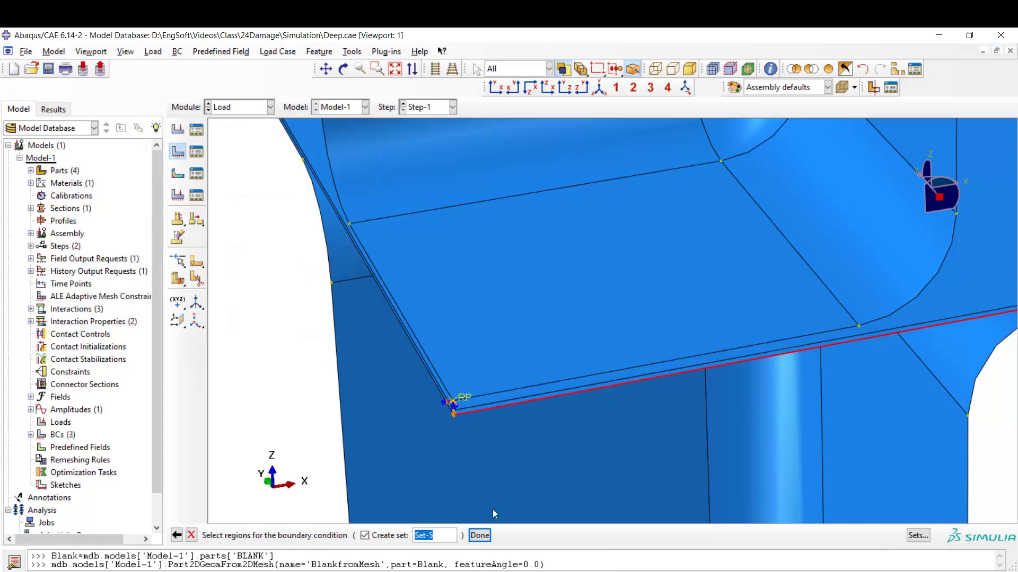
left_click(479, 536)
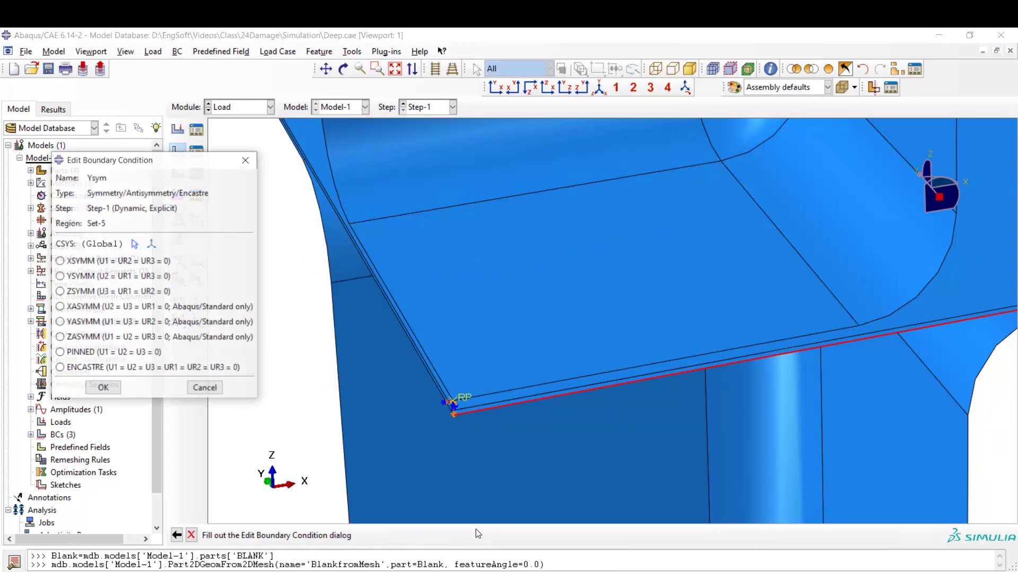
left_click(98, 280)
left_click(103, 388)
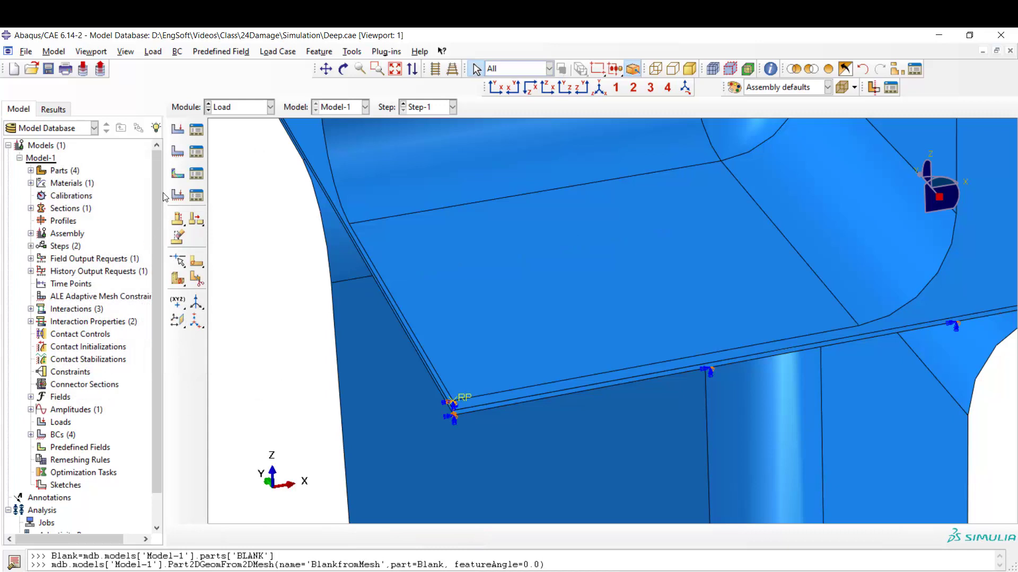
Create a symmetry boundary condition named Xsym in Step-1, applying XSYMM to the blank's edge along the Y direction
left_click(177, 152)
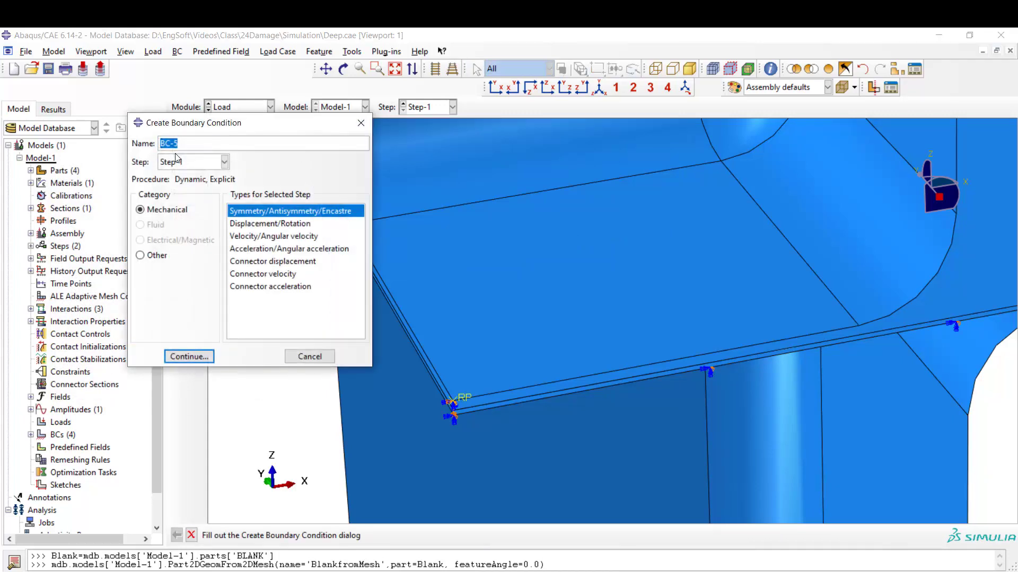
type("Xsym")
left_click(188, 355)
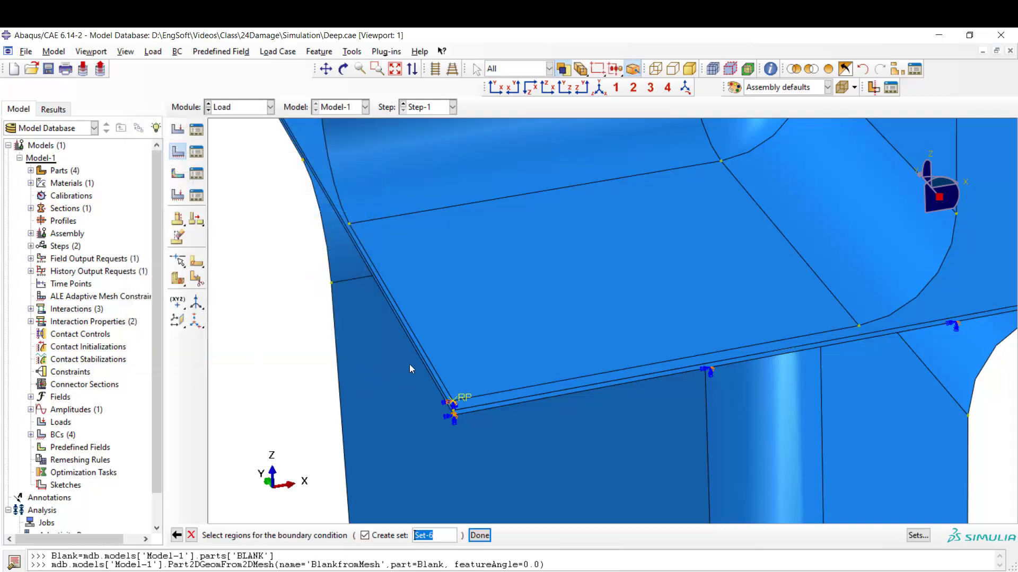
scroll(409, 364, "down", 2)
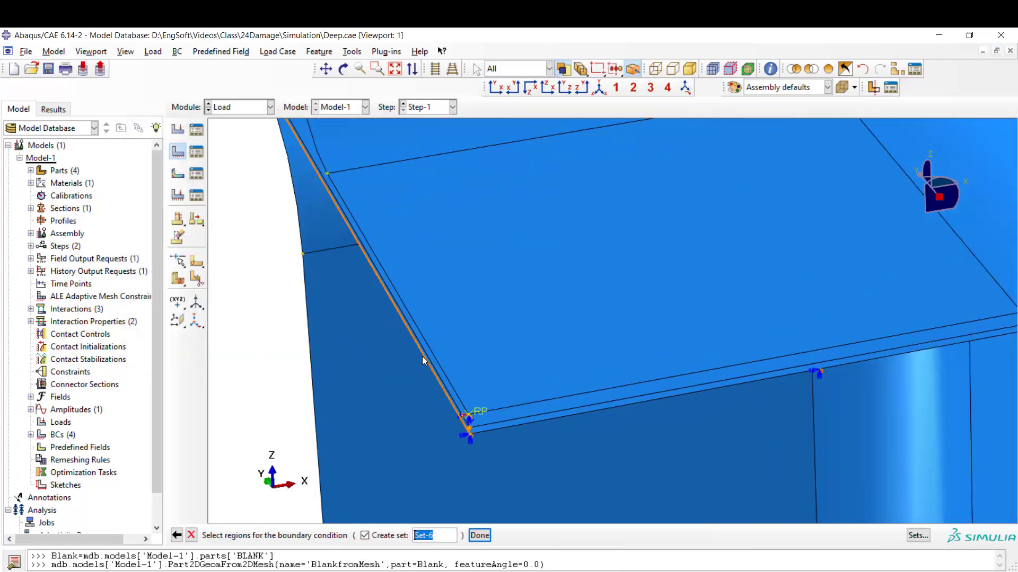
left_click(425, 356)
left_click(478, 535)
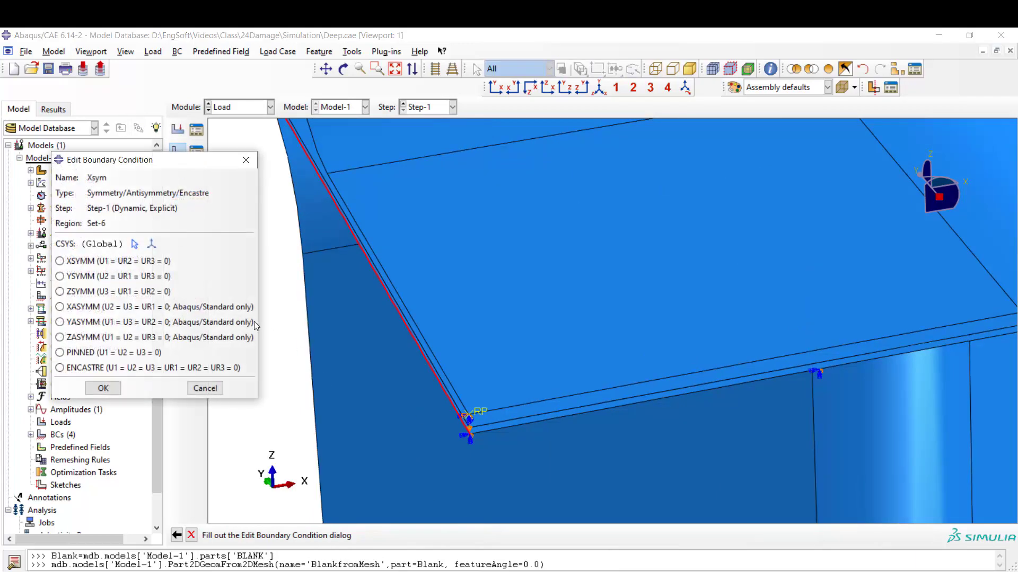
left_click(79, 262)
left_click(103, 388)
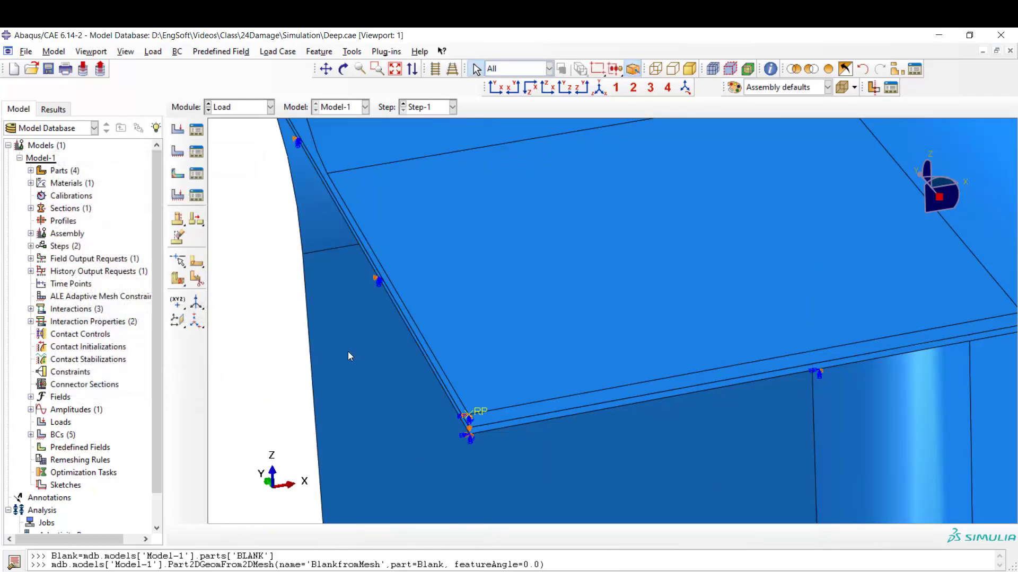
Switch to the Mesh module and seed the flat holder instance with an approximate global size of 0.011
scroll(348, 351, "up", 2)
scroll(348, 352, "up", 5)
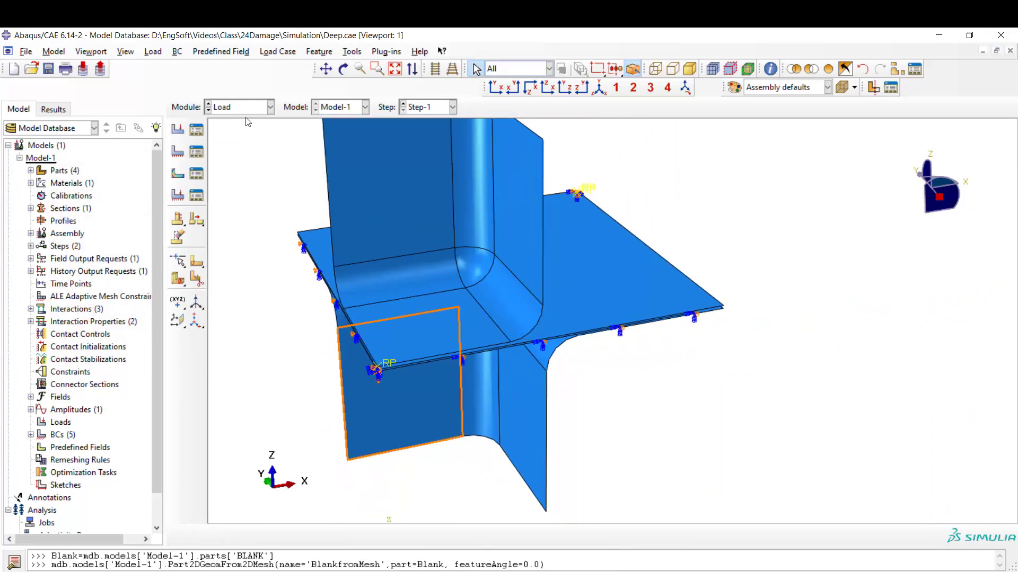
left_click(244, 108)
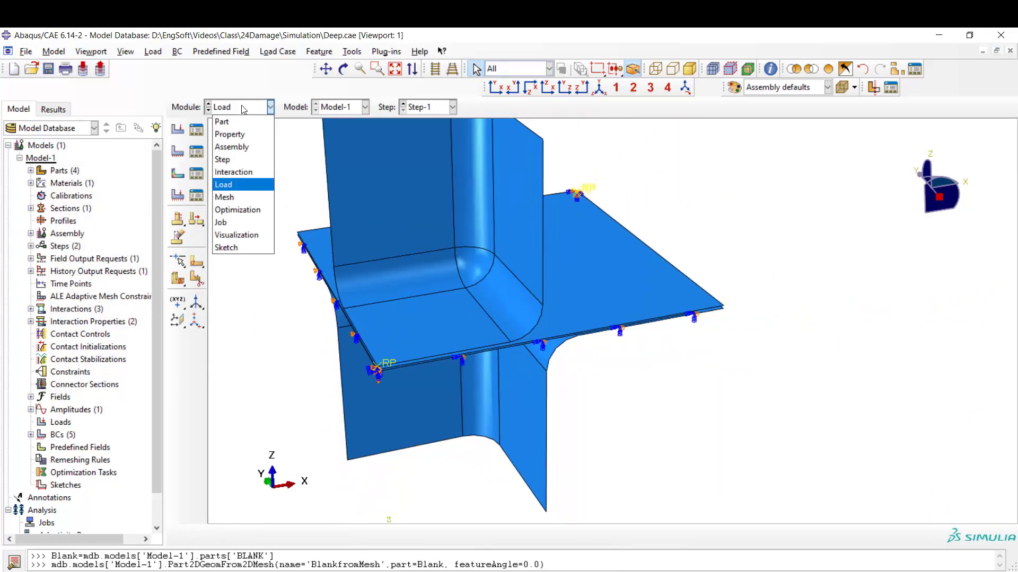
left_click(232, 194)
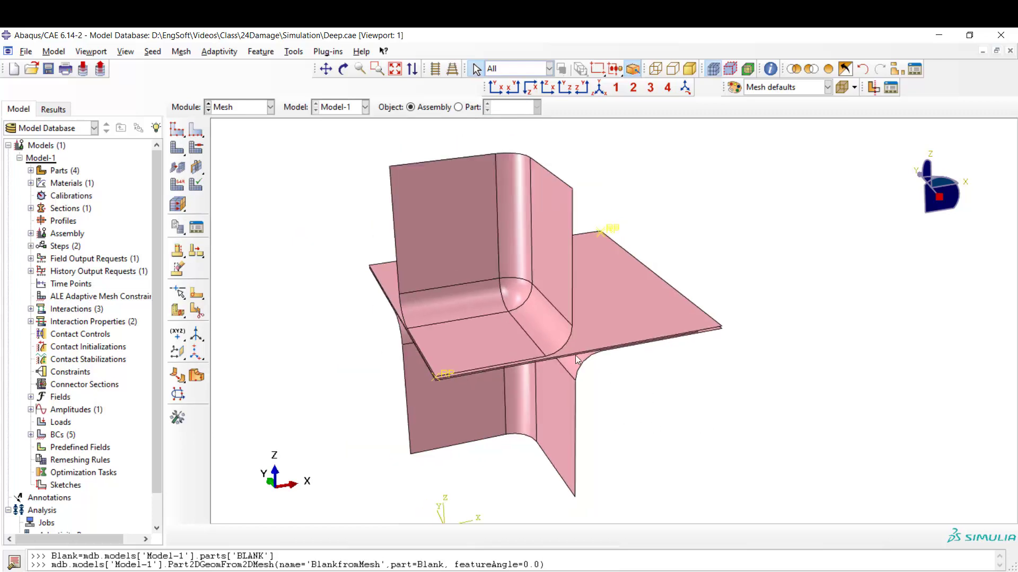
left_click(177, 132)
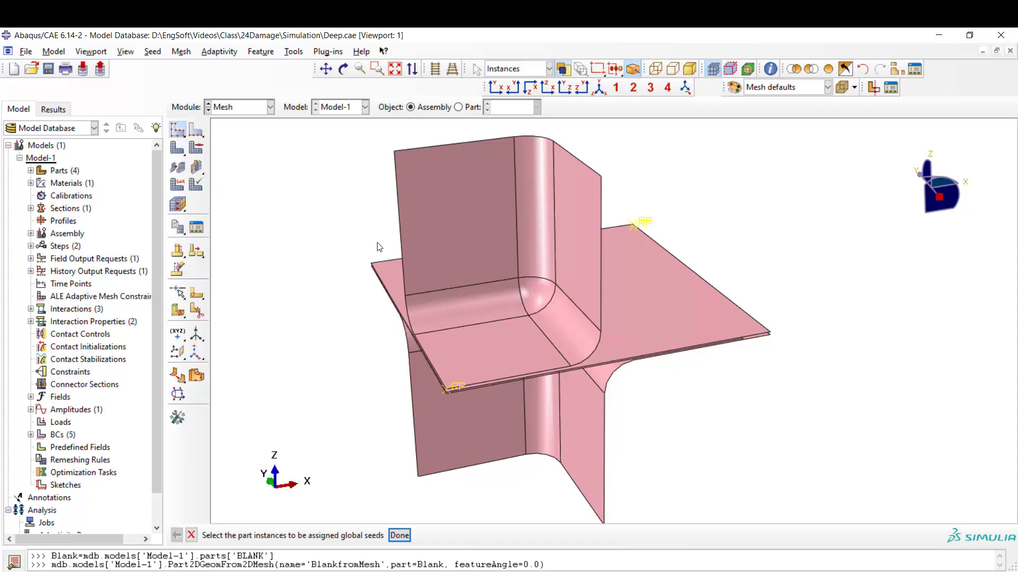
left_click(678, 317)
left_click(400, 535)
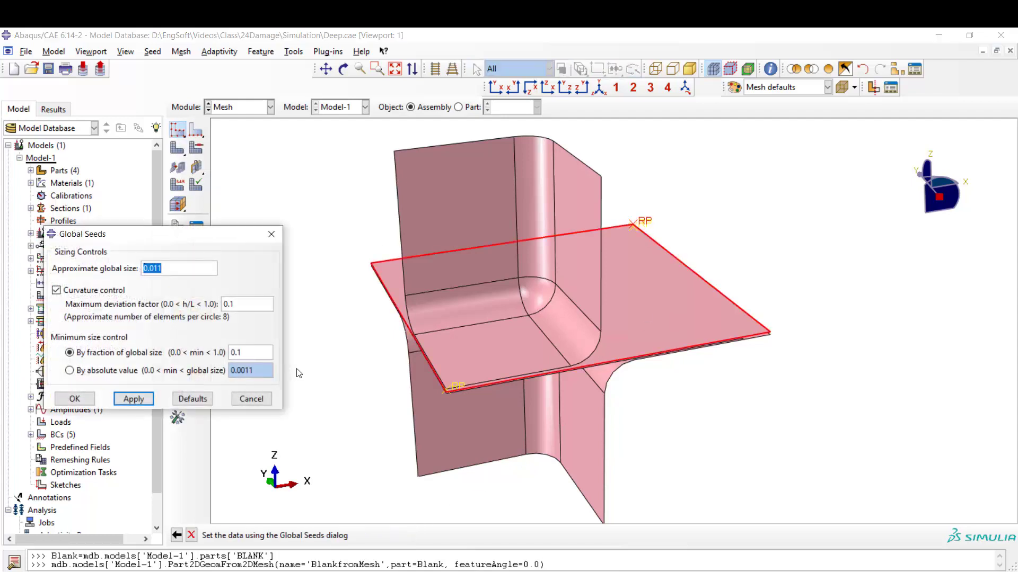
left_click(142, 403)
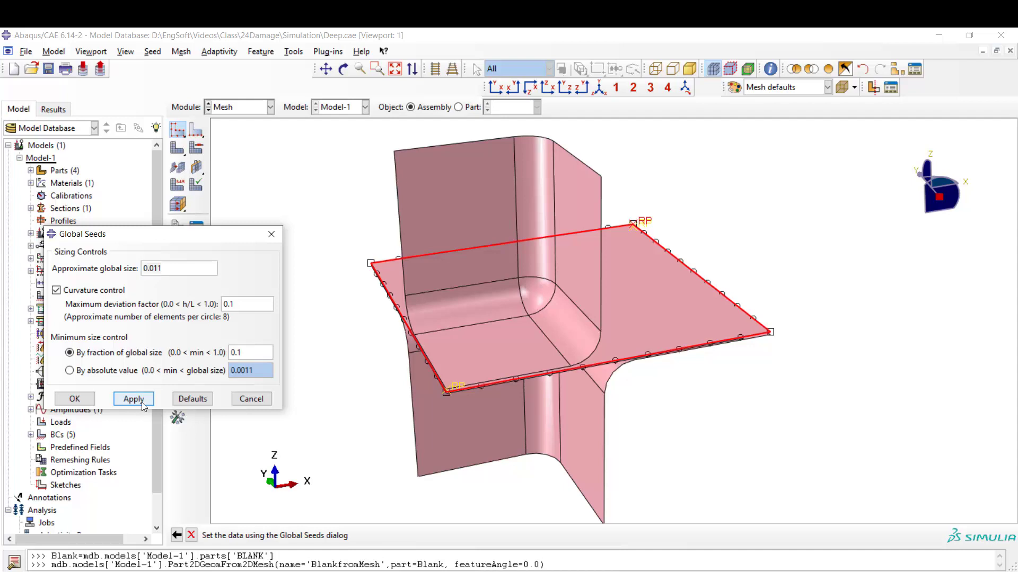
left_click(76, 399)
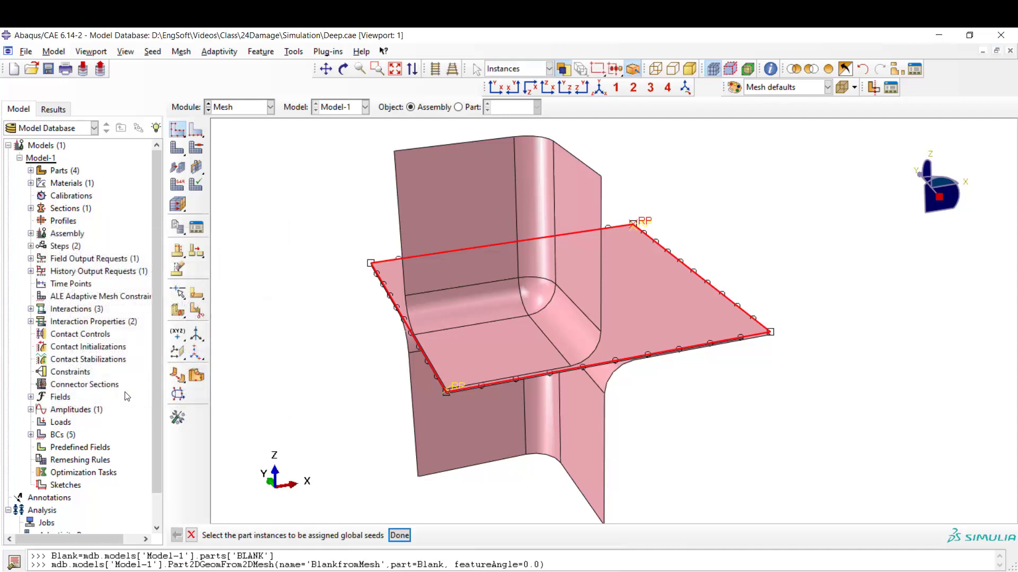
Mesh the holder part instance
left_click(179, 149)
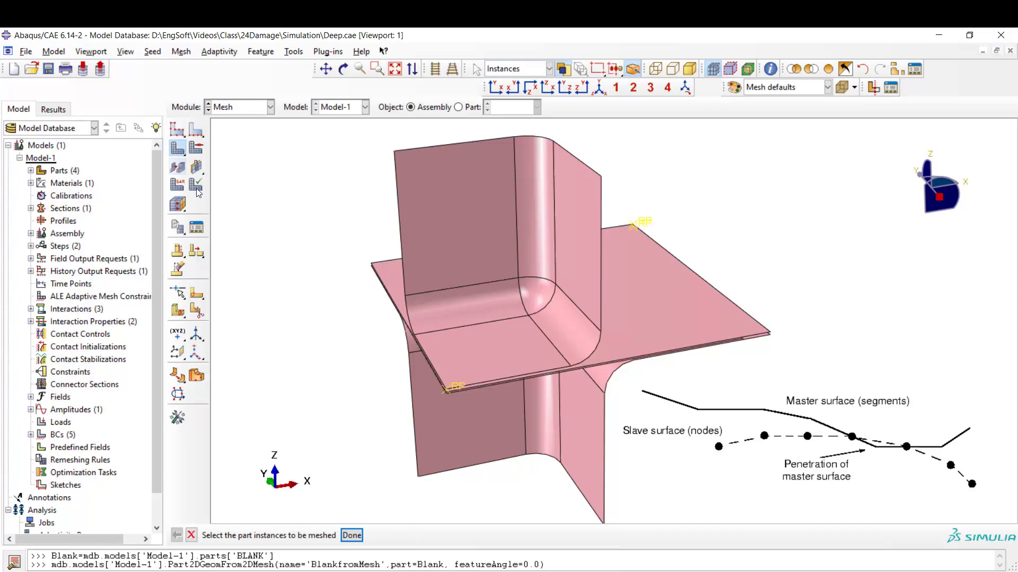
left_click(663, 306)
left_click(352, 535)
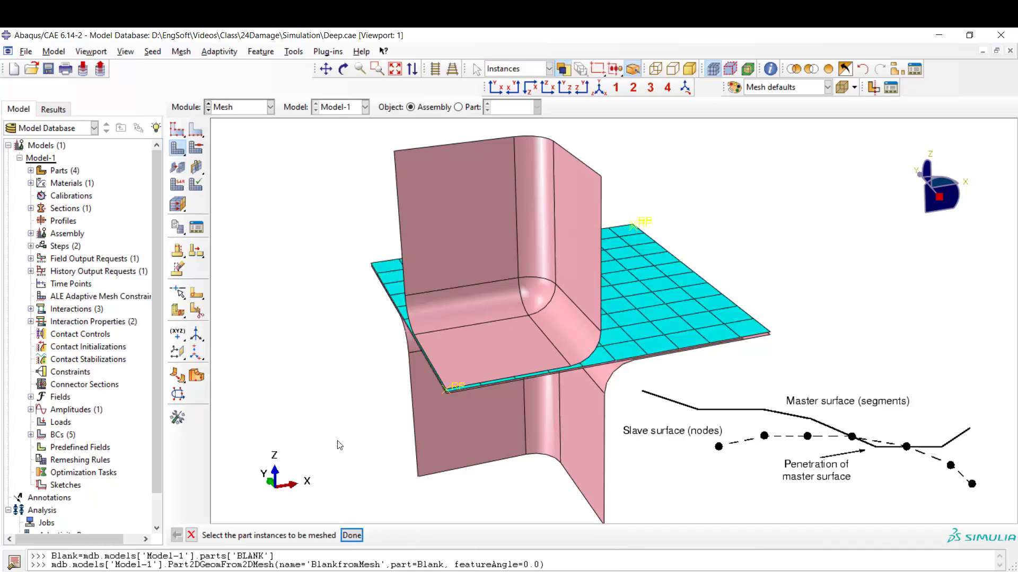
left_click(351, 536)
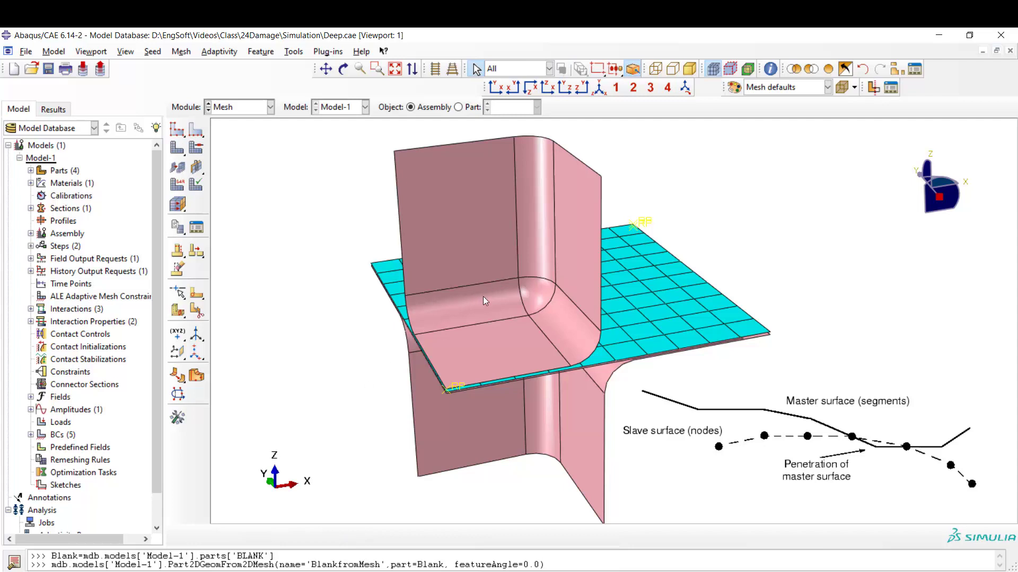
Assign local seeds by size with an approximate element size of 0.0016 to the punch's bottom fillet arc edges
left_click(195, 129)
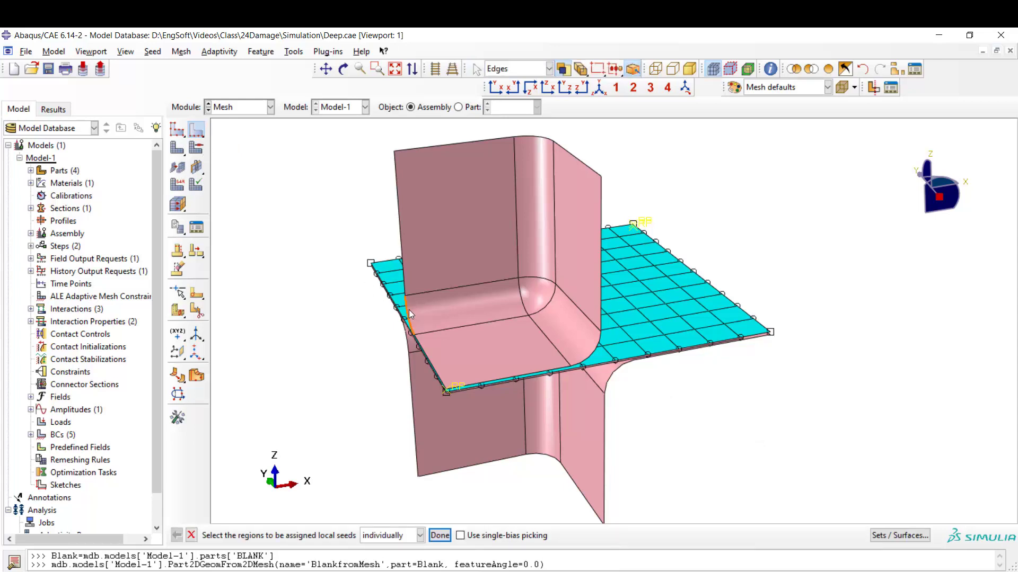
left_click(522, 295, "shift")
left_click(439, 535)
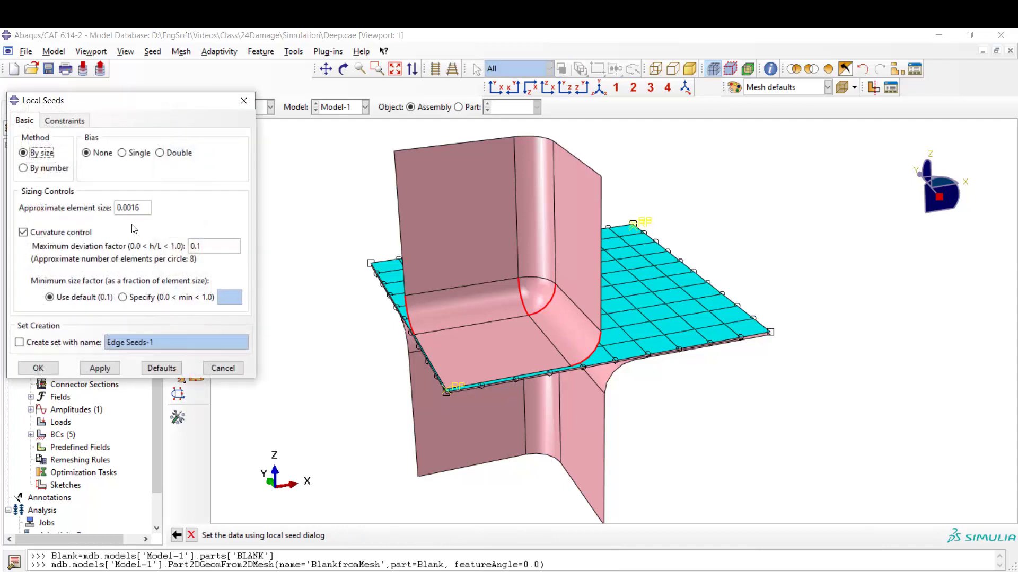
left_click(100, 368)
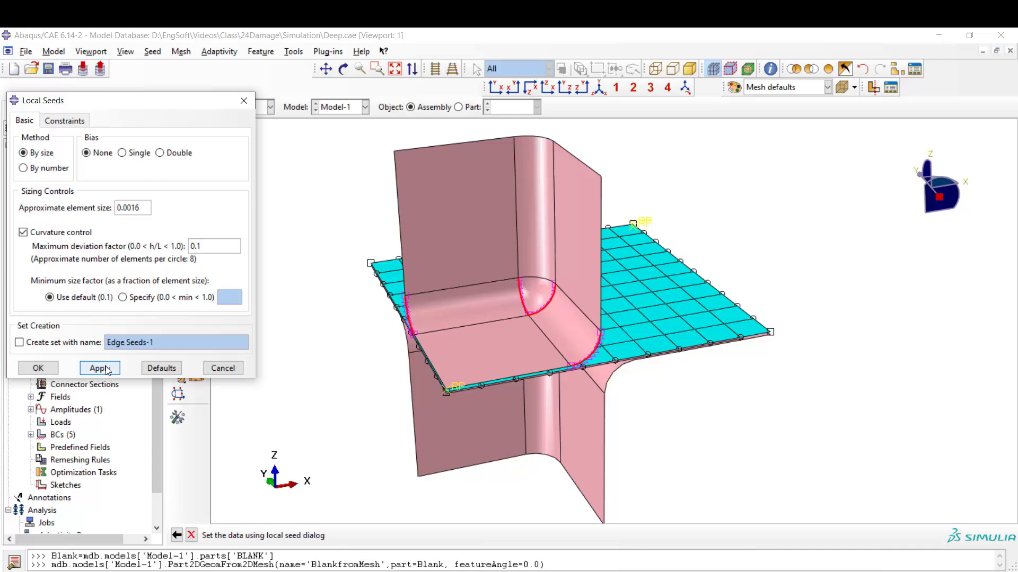
left_click(50, 369)
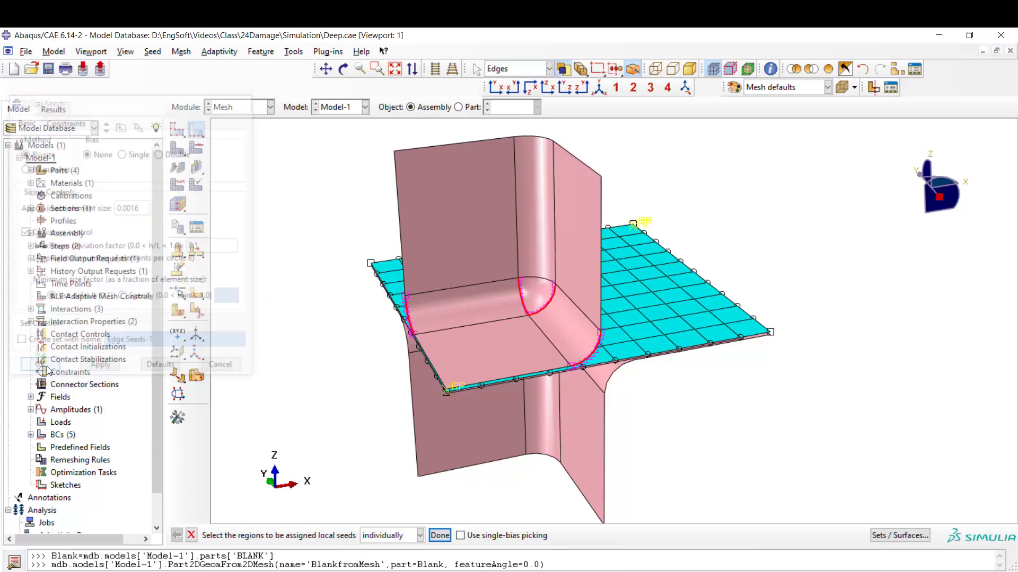
Seed the punch instance with an approximate global size of 0.005
left_click(177, 130)
left_click(433, 212)
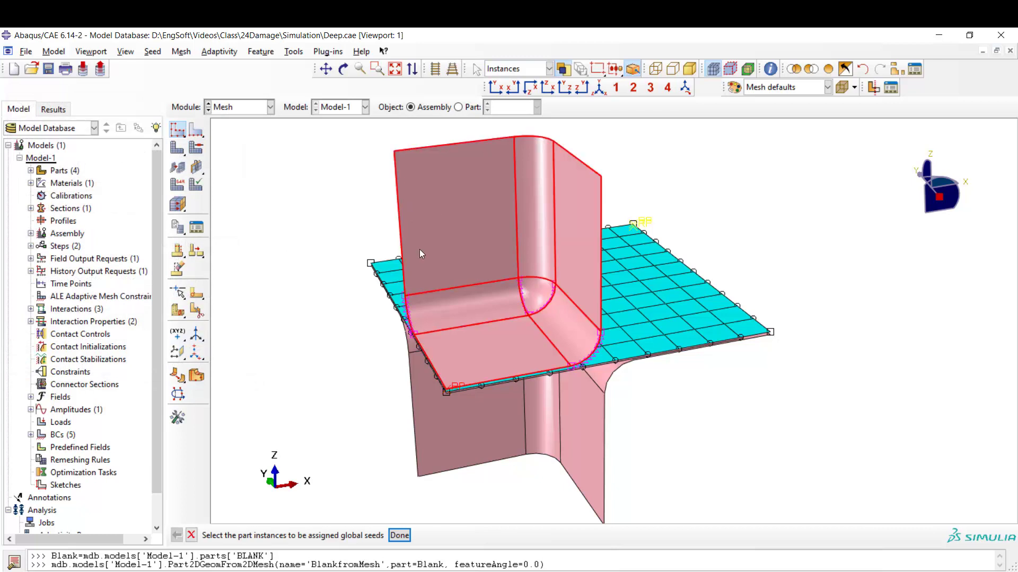
left_click(399, 535)
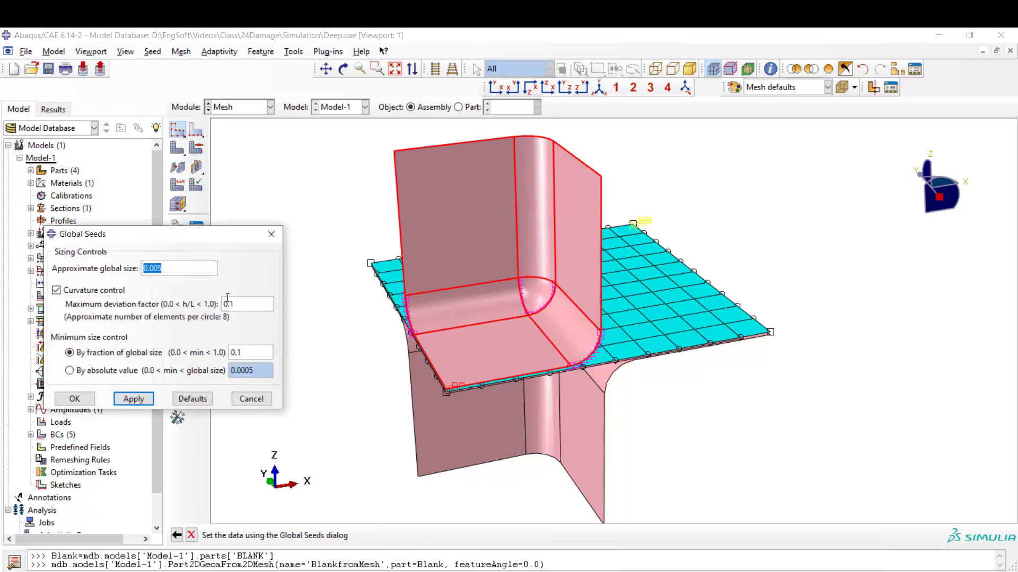
left_click(134, 398)
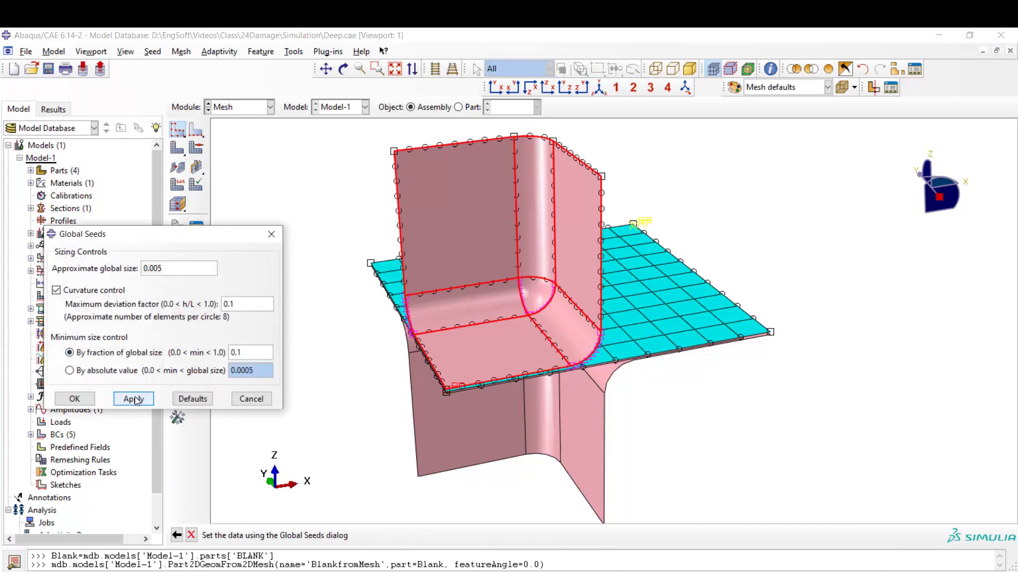
left_click(75, 400)
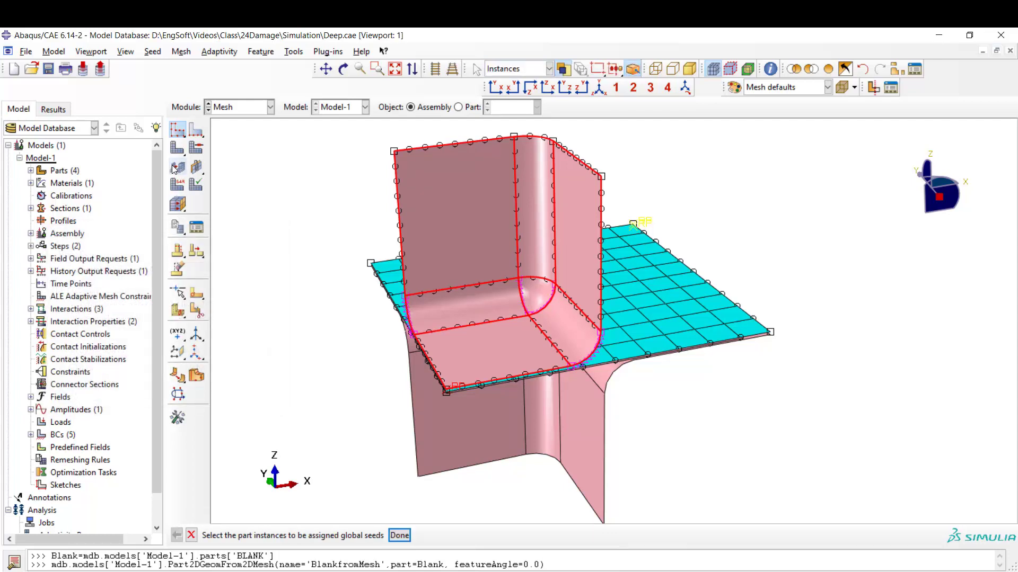
Mesh the punch part instance
left_click(177, 147)
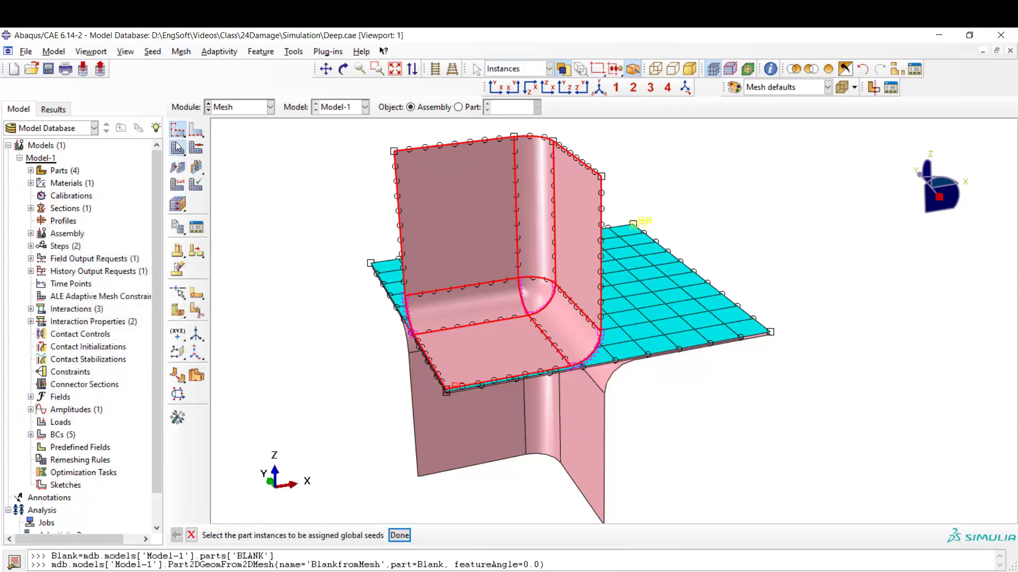
left_click(449, 246)
left_click(351, 536)
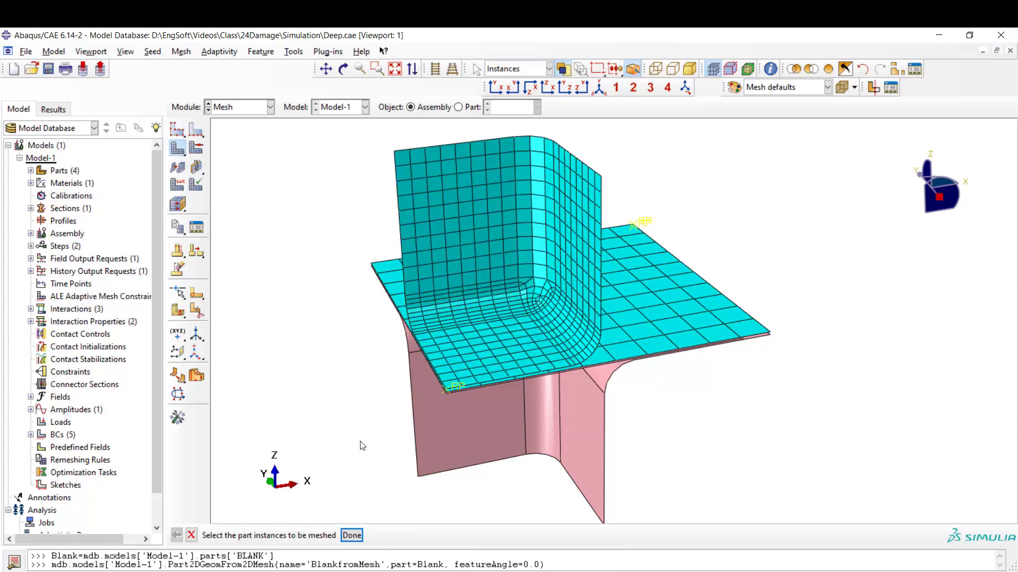
left_click(352, 536)
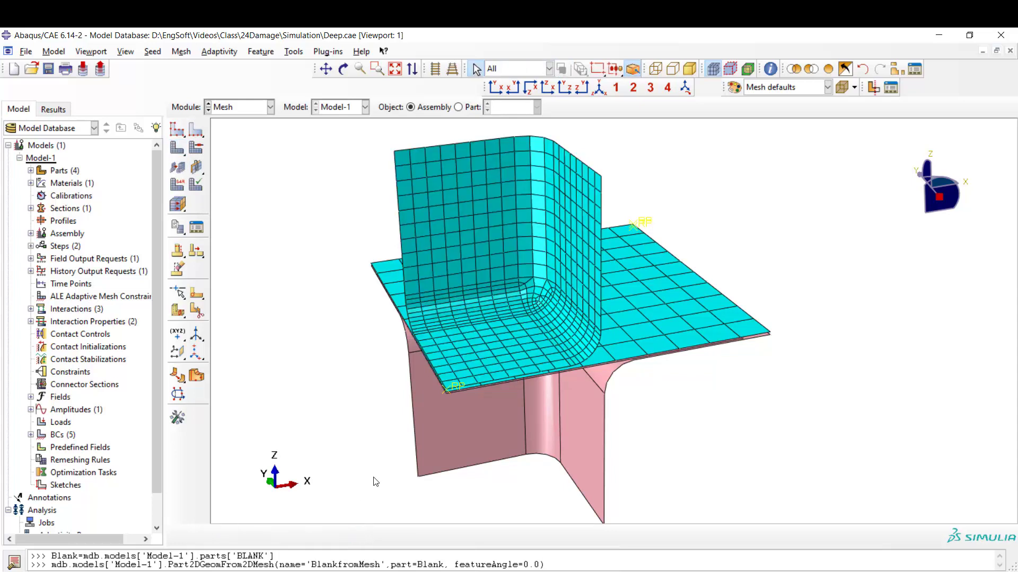
Assign local seeds by size with an approximate element size of 0.0016 to the die's fillet arc edges
left_click(343, 69)
left_click_drag(393, 150, 563, 250)
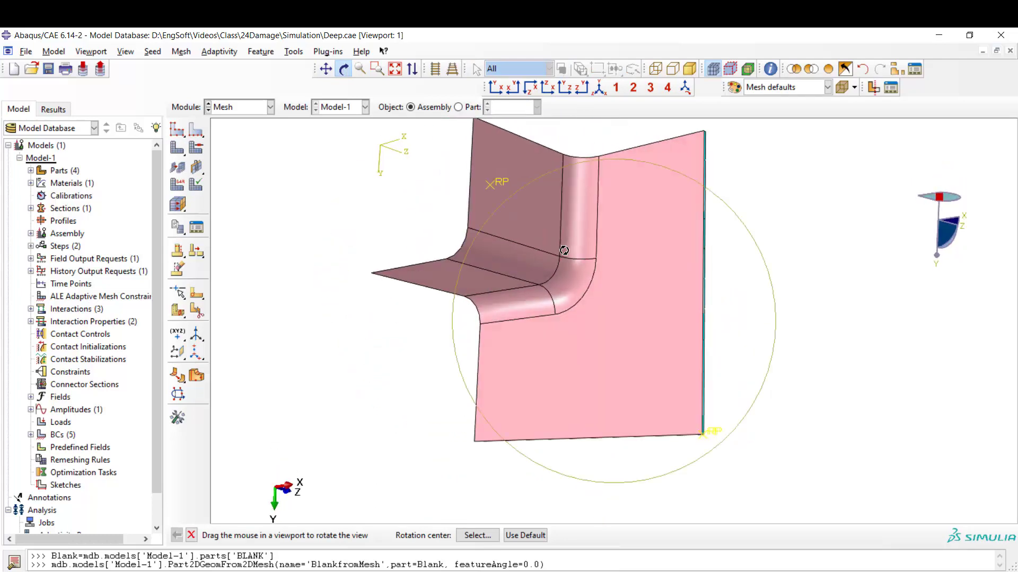
left_click(196, 130)
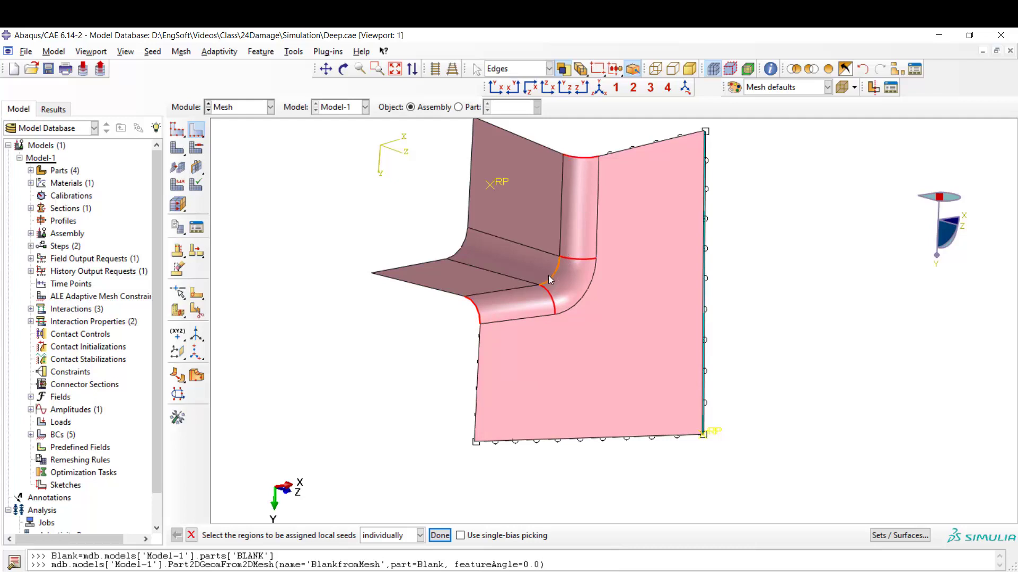
left_click(463, 245)
left_click(439, 535)
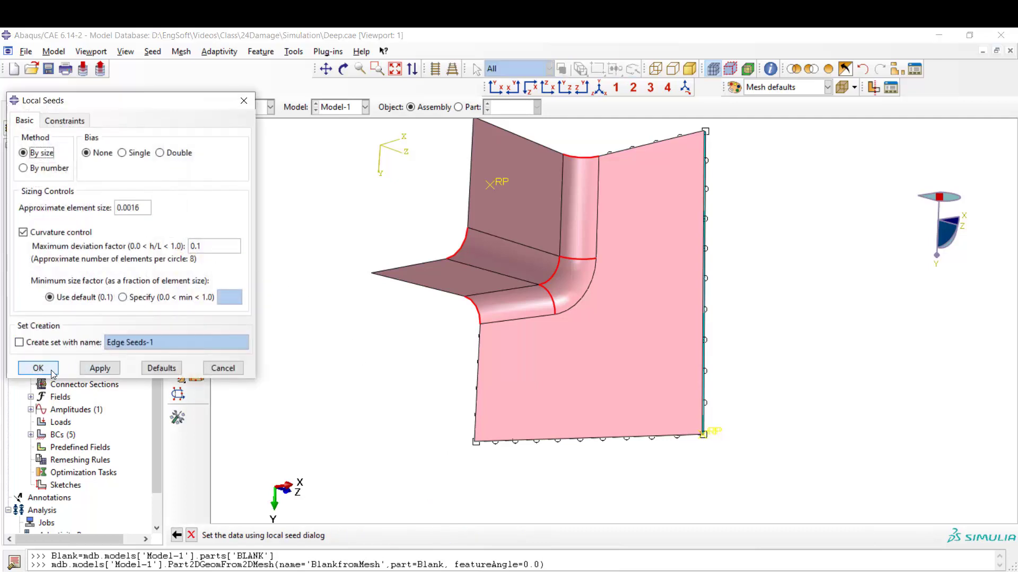
left_click(38, 369)
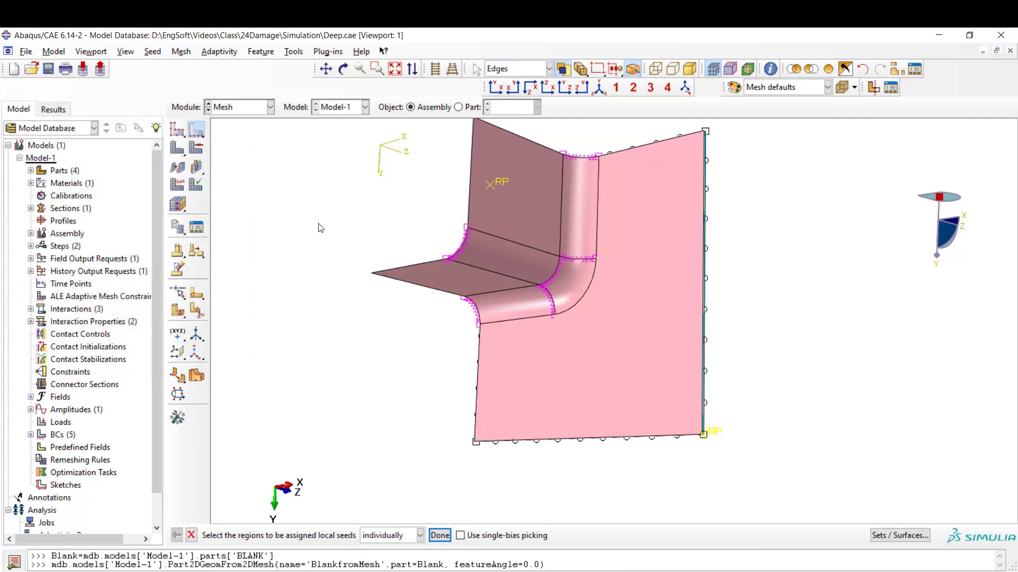
Seed the die instance with an approximate global size of 0.011
left_click(172, 131)
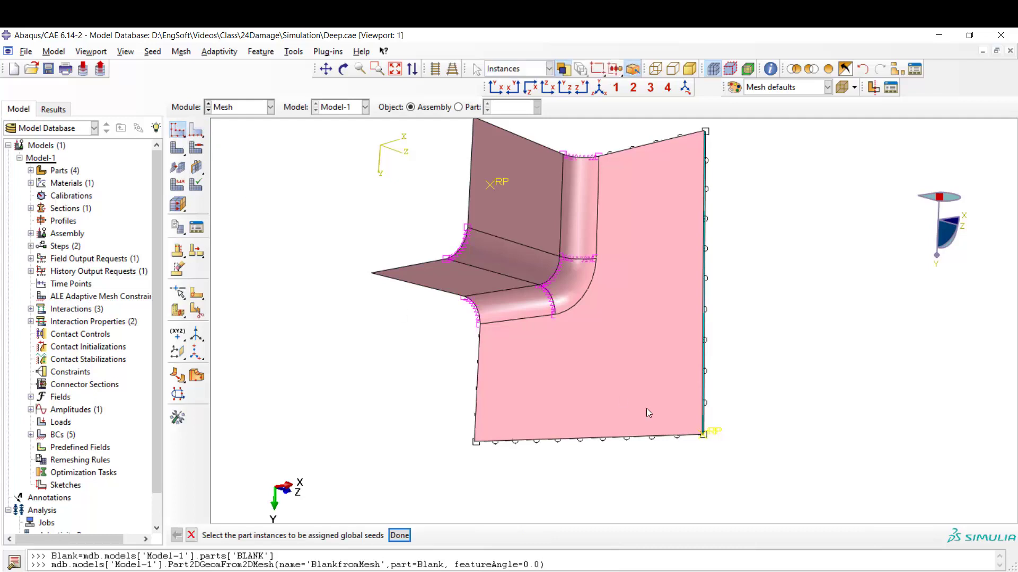
left_click(400, 535)
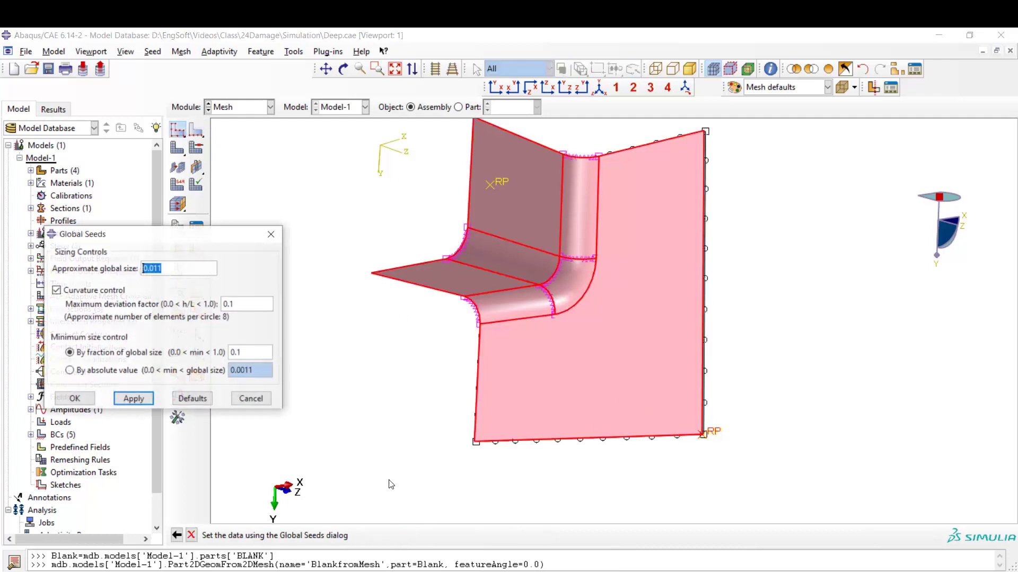
left_click(133, 399)
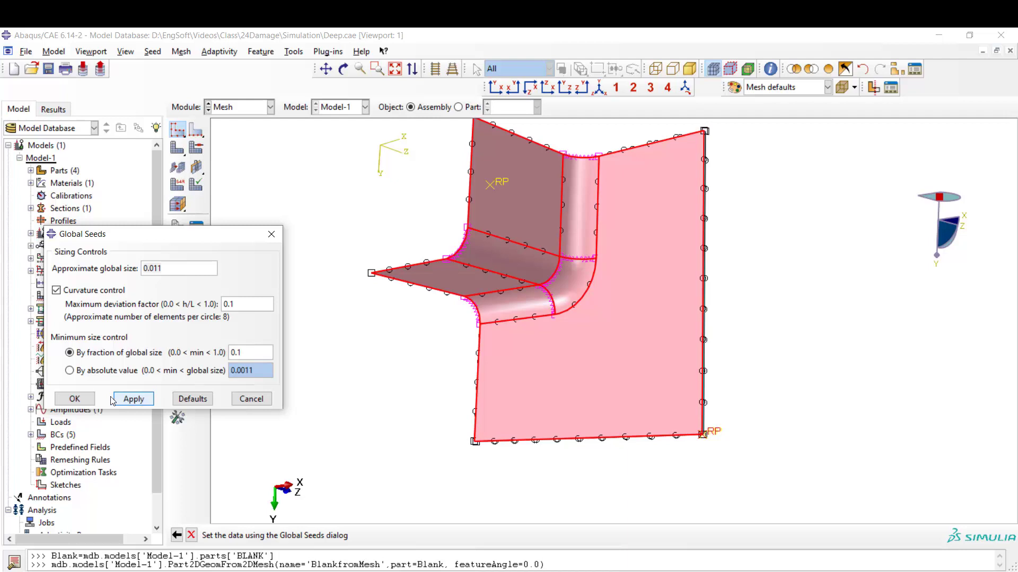
left_click(74, 398)
Mesh the die part instance
left_click(177, 148)
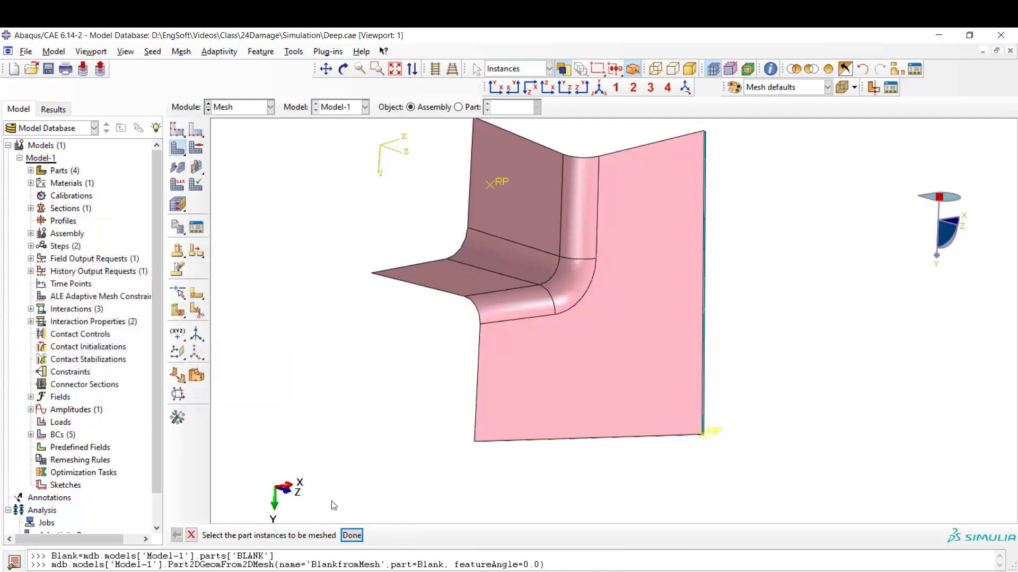
left_click(352, 536)
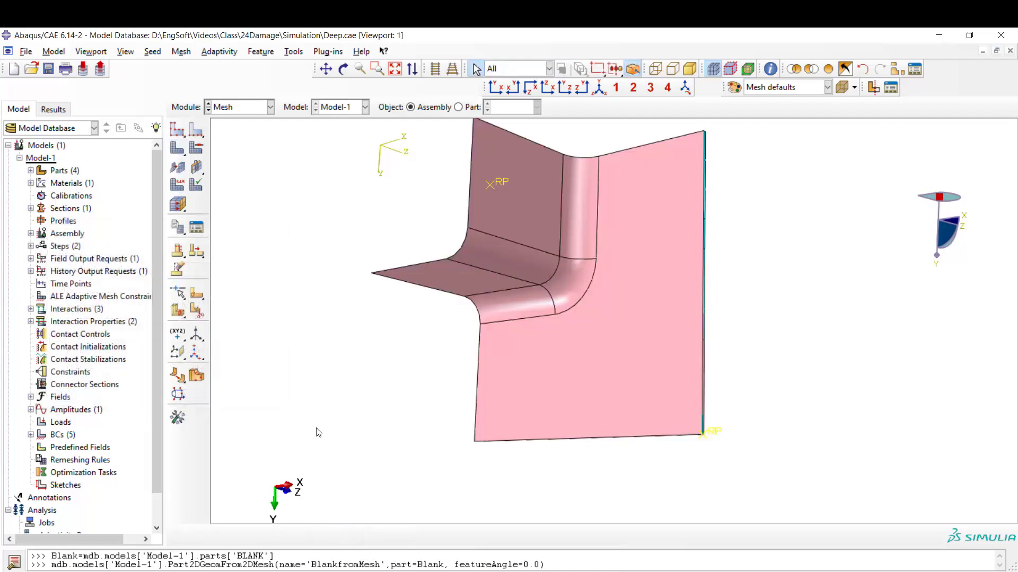
left_click(179, 148)
left_click(575, 389)
left_click(351, 536)
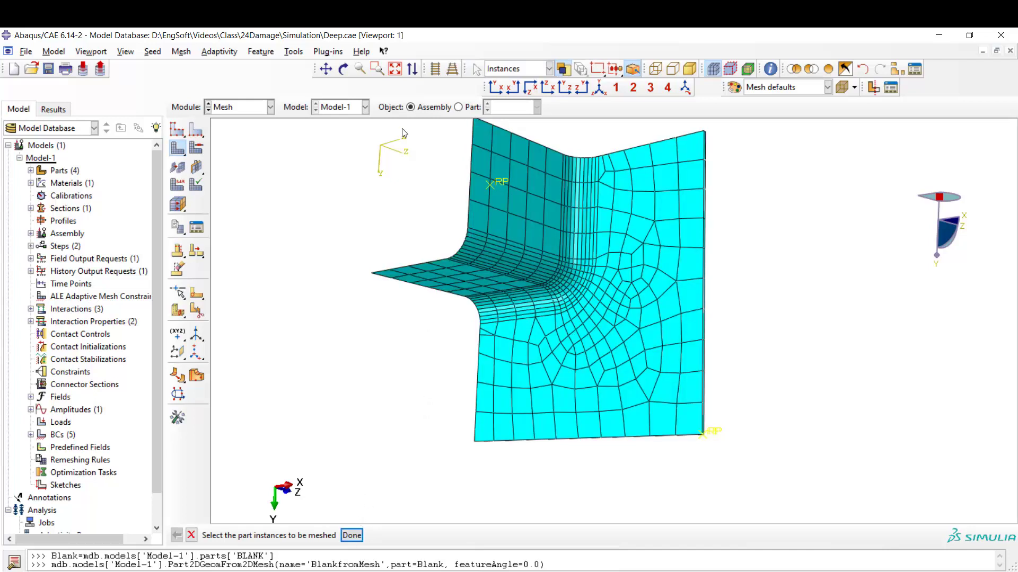
Set the blank's mesh controls to the Quad element shape with the Structured technique
left_click(344, 69)
left_click_drag(498, 180, 632, 347)
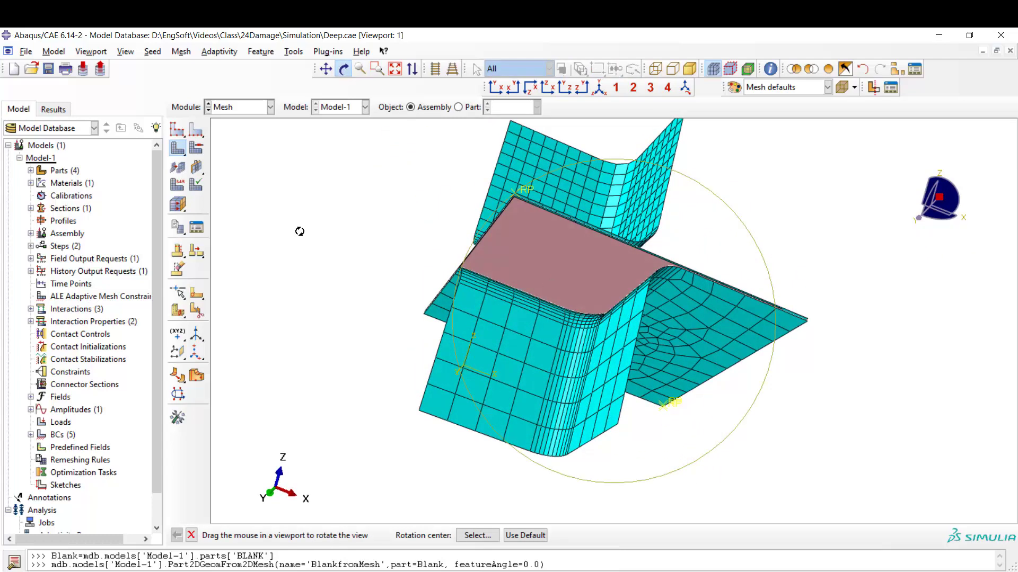
left_click(196, 147)
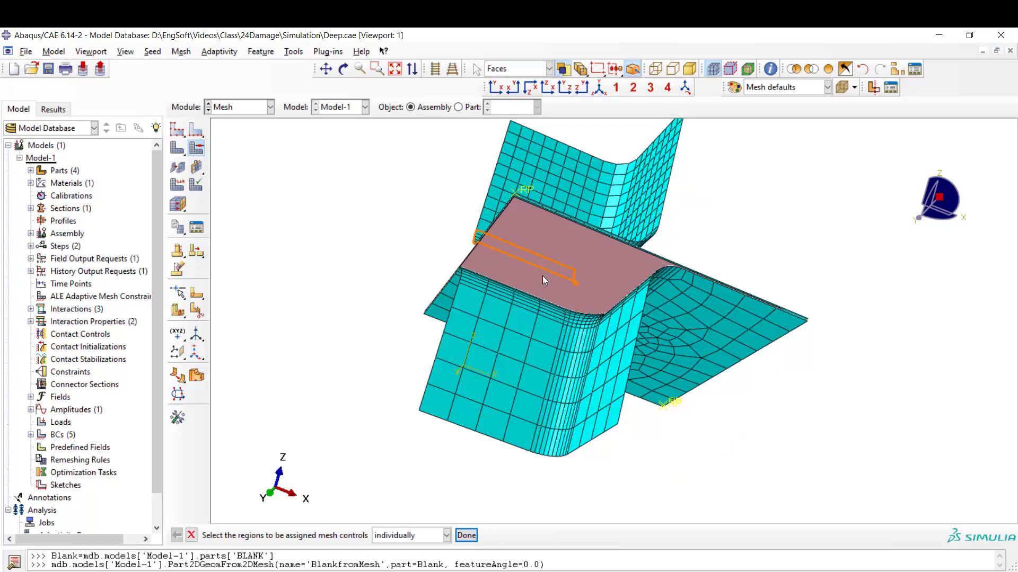
left_click(542, 275)
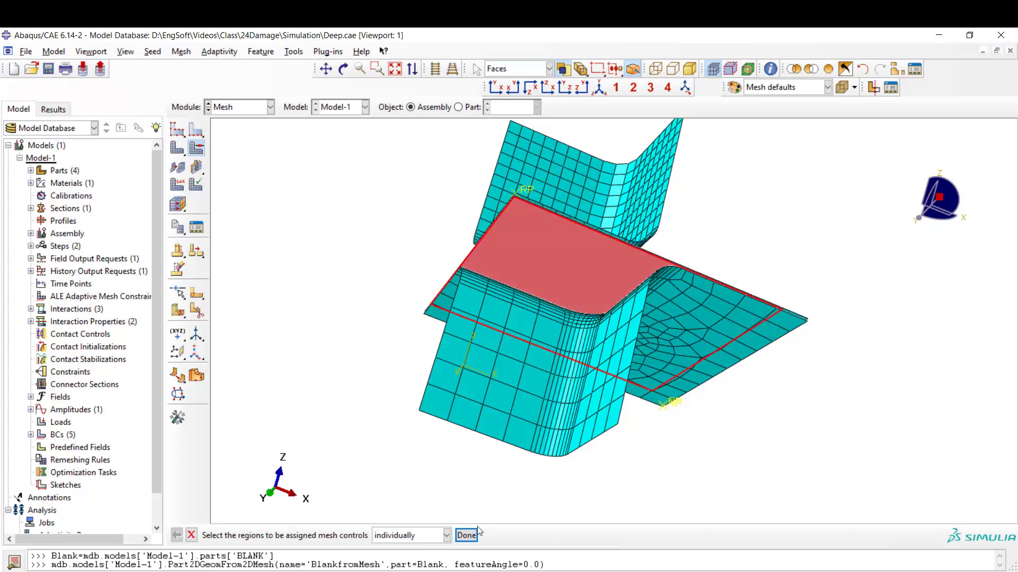
left_click(465, 536)
left_click(127, 278)
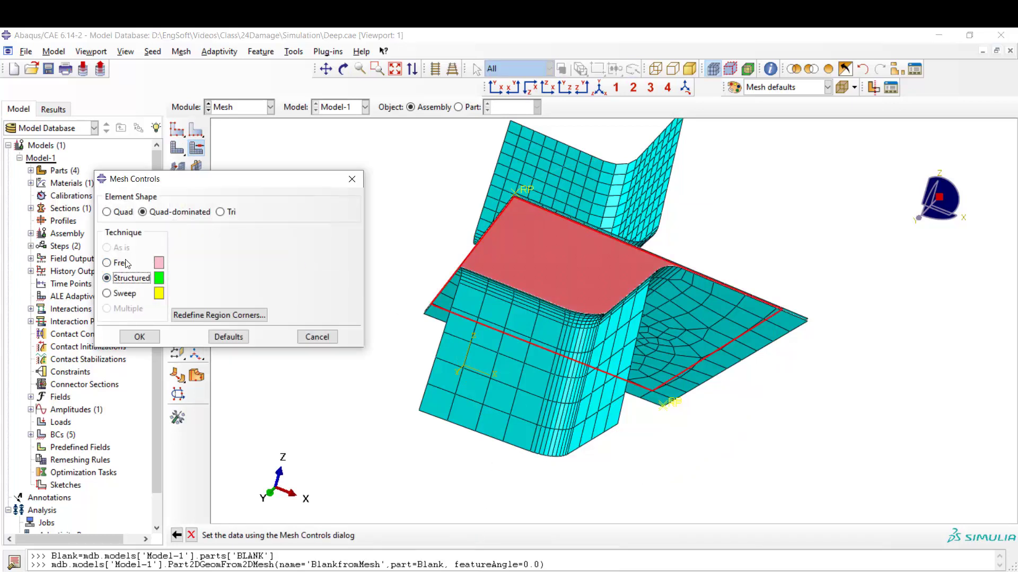
left_click(125, 212)
left_click(139, 336)
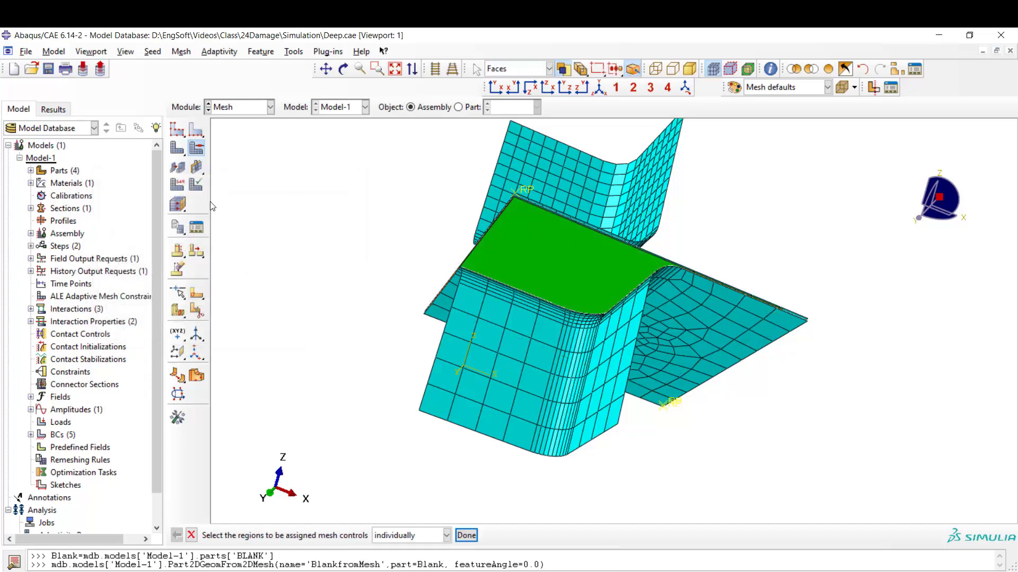
Assign Explicit linear Shell elements to the blank, with element deletion set to Yes and max degradation specified as 0.9
left_click(177, 184)
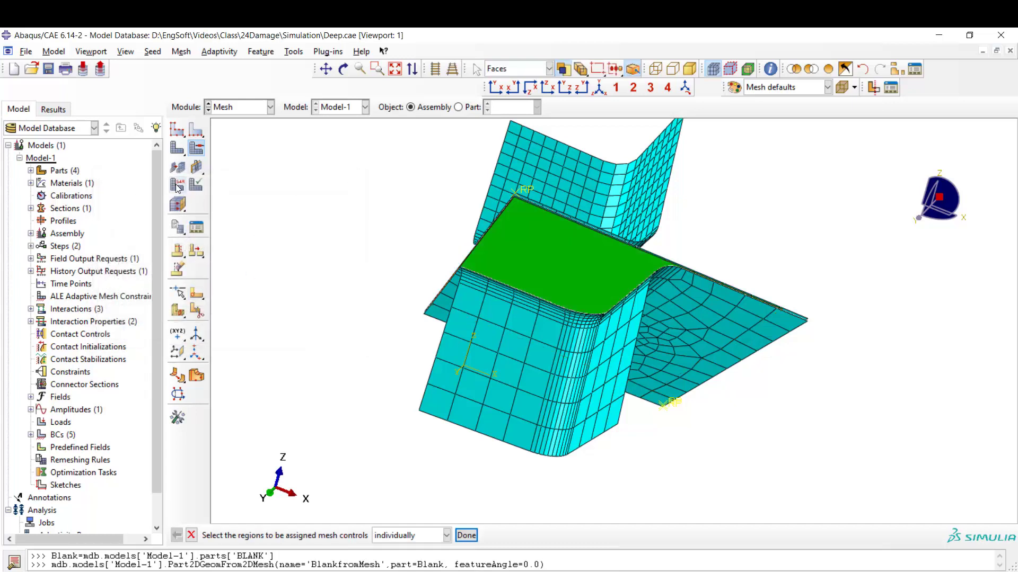
left_click(512, 258)
left_click(465, 535)
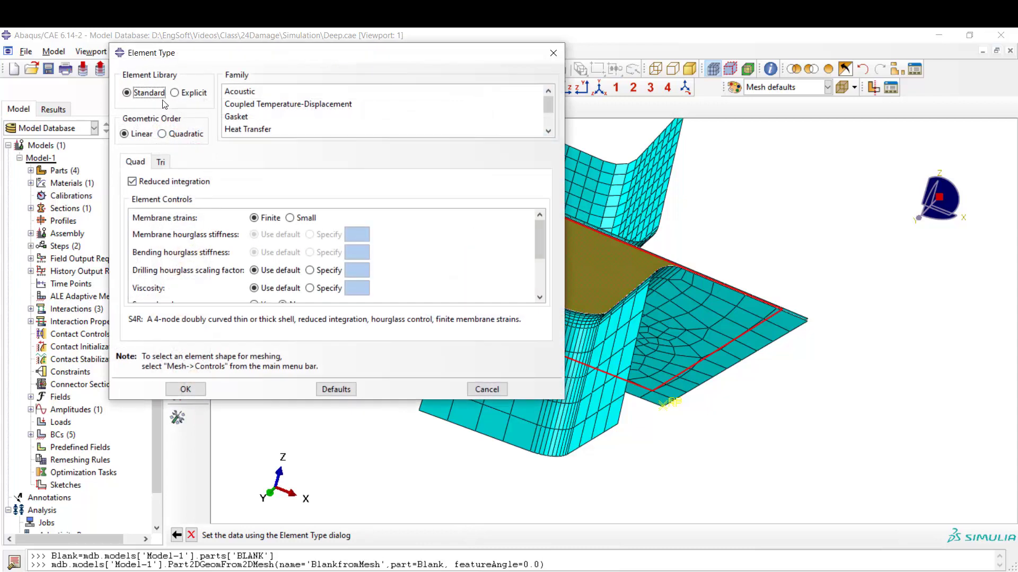
left_click(174, 93)
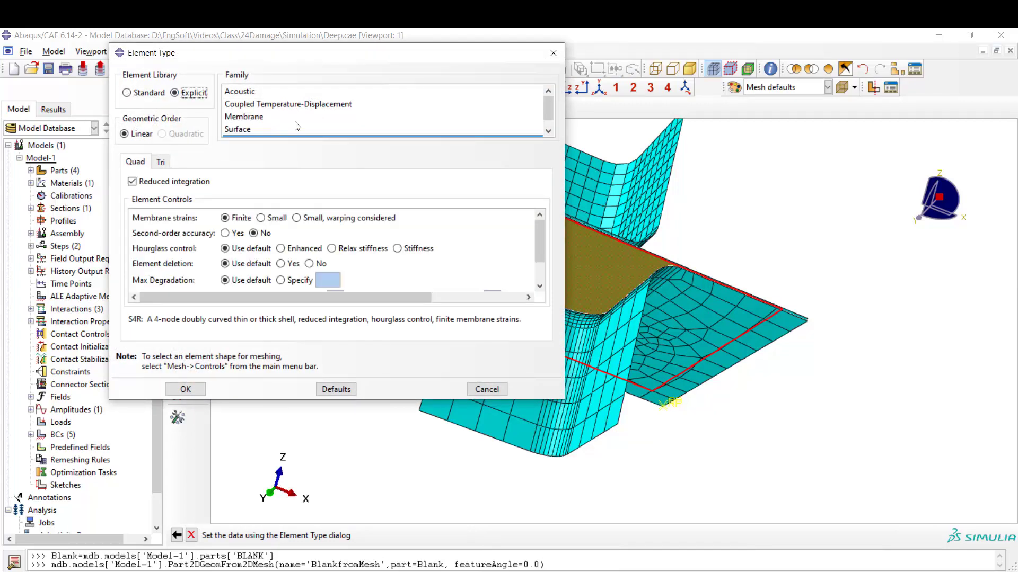
scroll(296, 126, "down", 1)
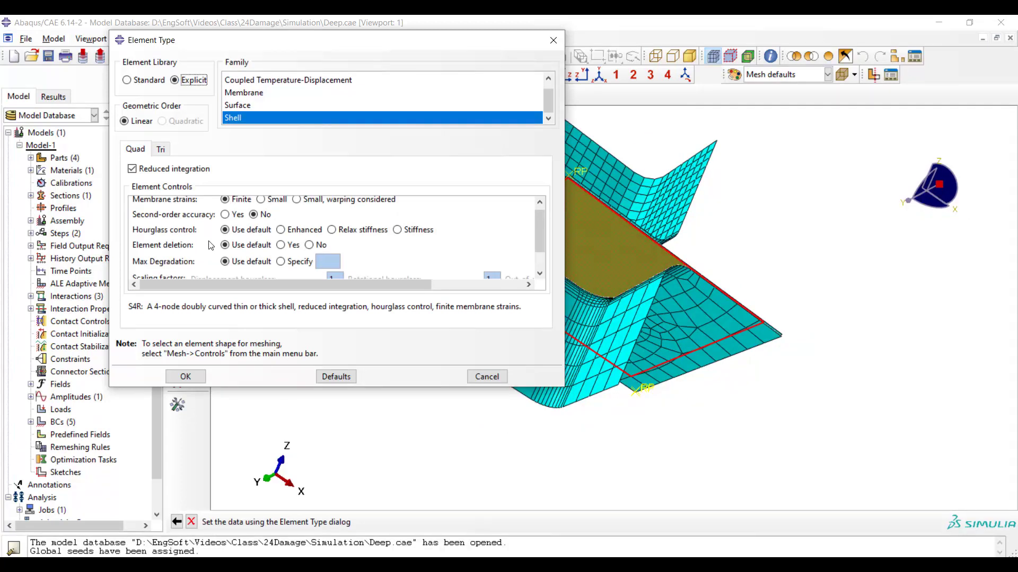
left_click(281, 246)
left_click(280, 262)
left_click(321, 259)
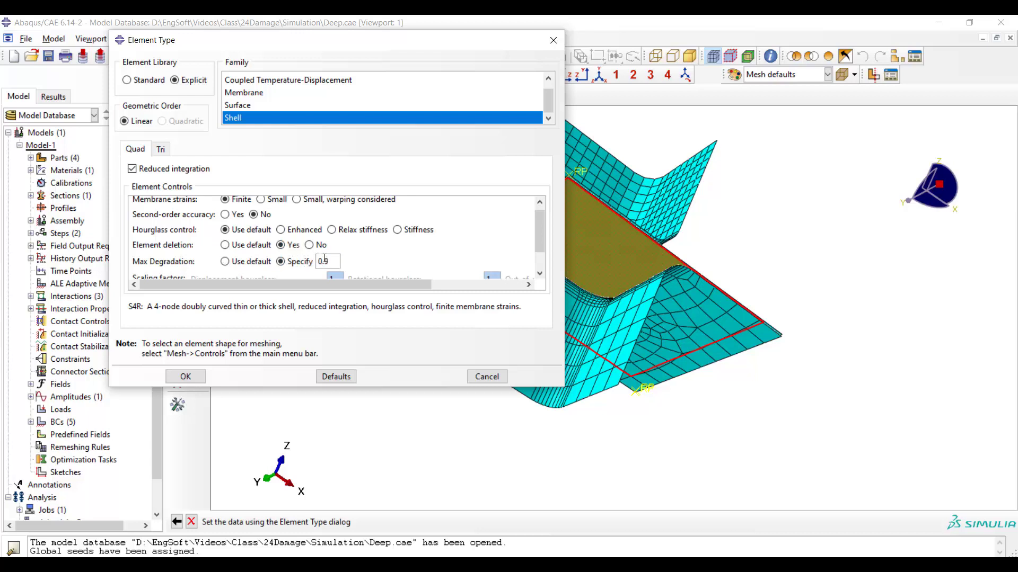
left_click(186, 377)
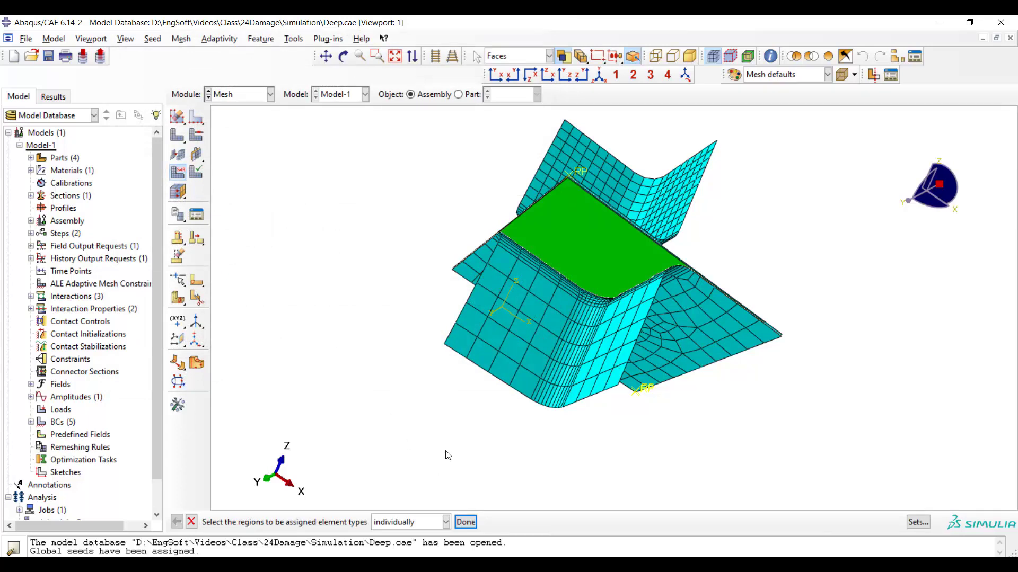
left_click(466, 522)
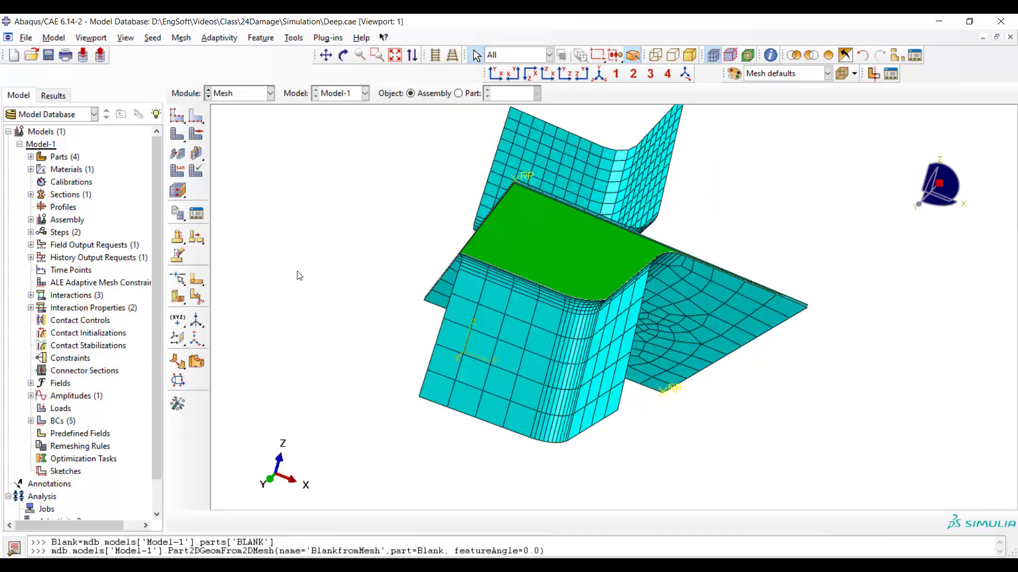
Seed the blank instance with an approximate global size of 0.002
left_click(177, 116)
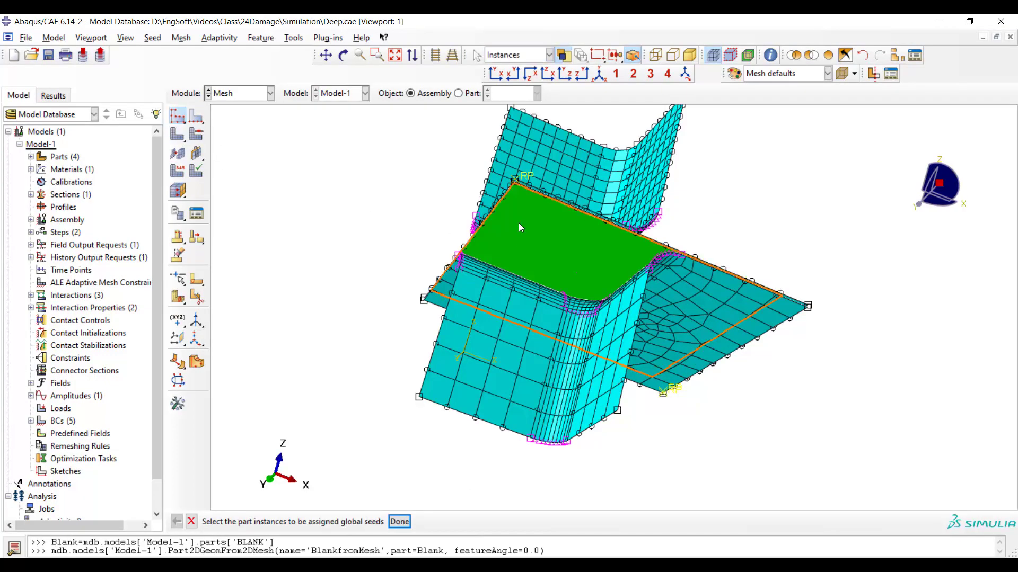
left_click(524, 223)
left_click(399, 522)
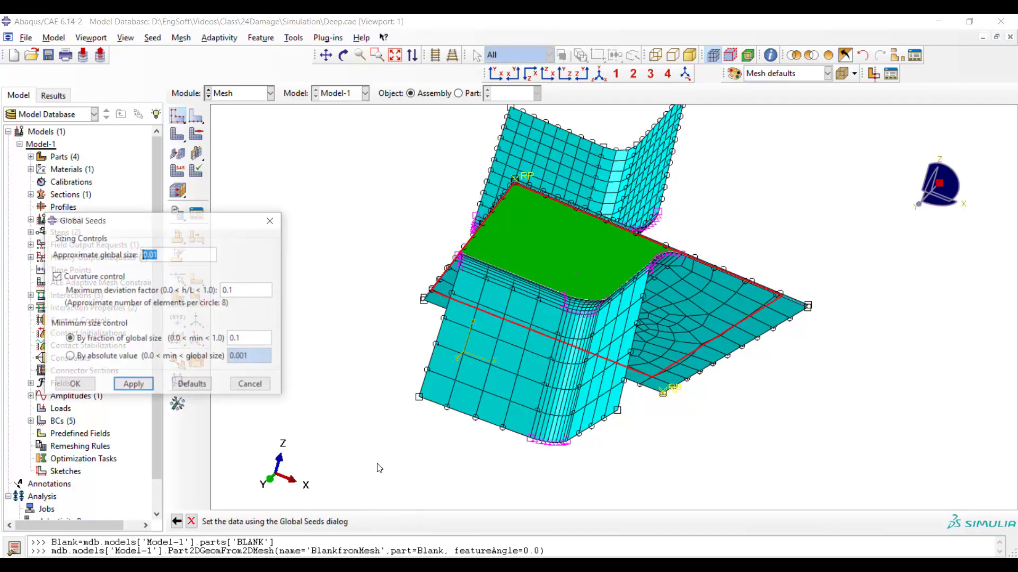
left_click(134, 385)
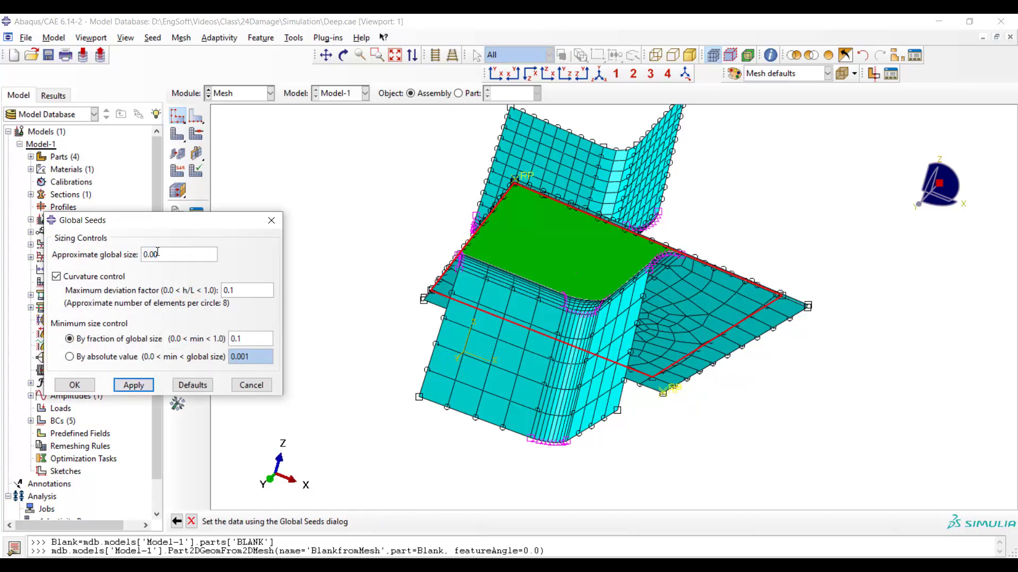
left_click(135, 385)
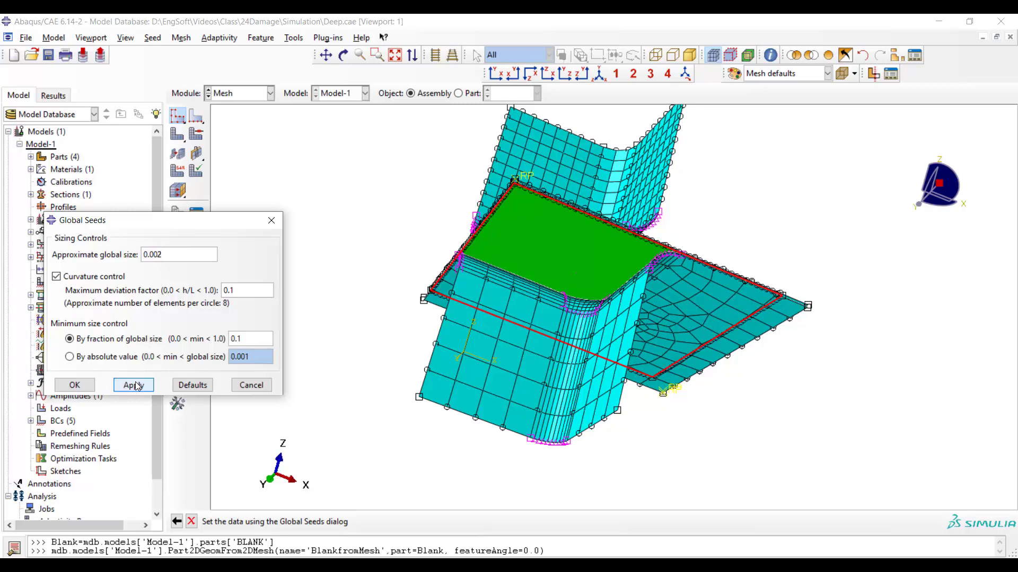
left_click(77, 386)
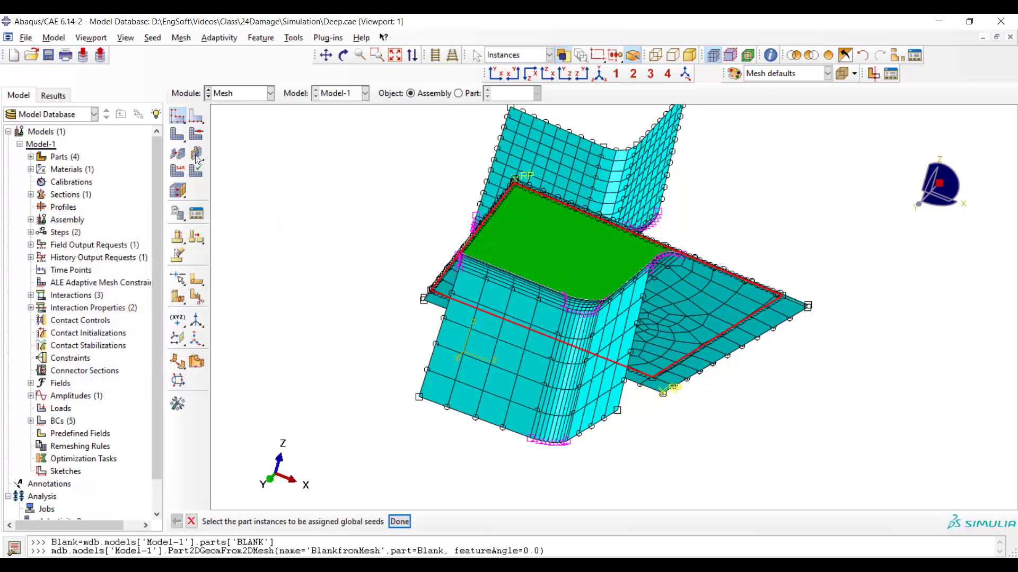
Mesh the blank part instance
left_click(180, 137)
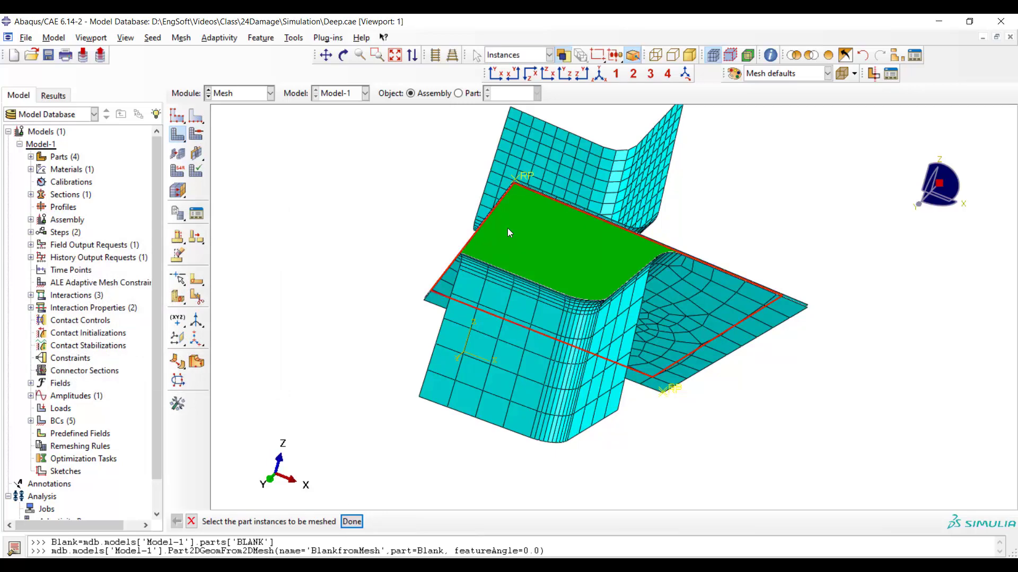
left_click(348, 521)
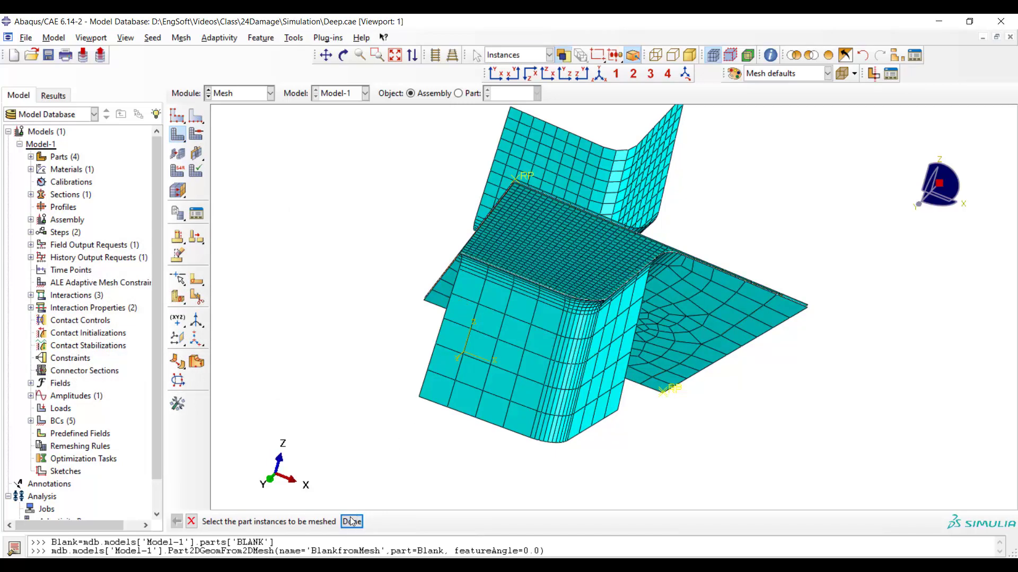
left_click(342, 55)
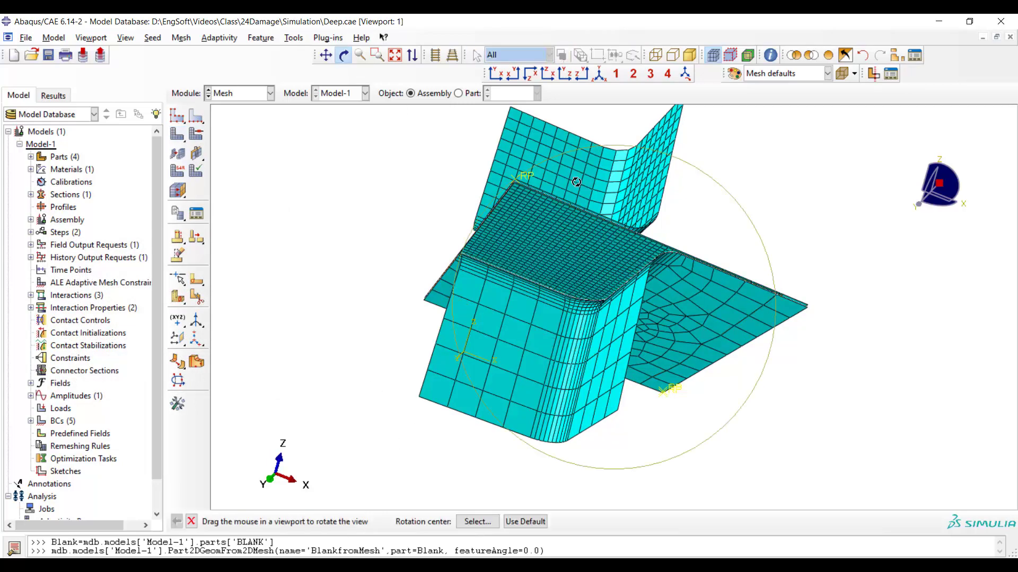
left_click_drag(574, 179, 662, 220)
Create a full-analysis job named DeepDraw for Model-1 and open the Job Manager
left_click(245, 94)
left_click(248, 208)
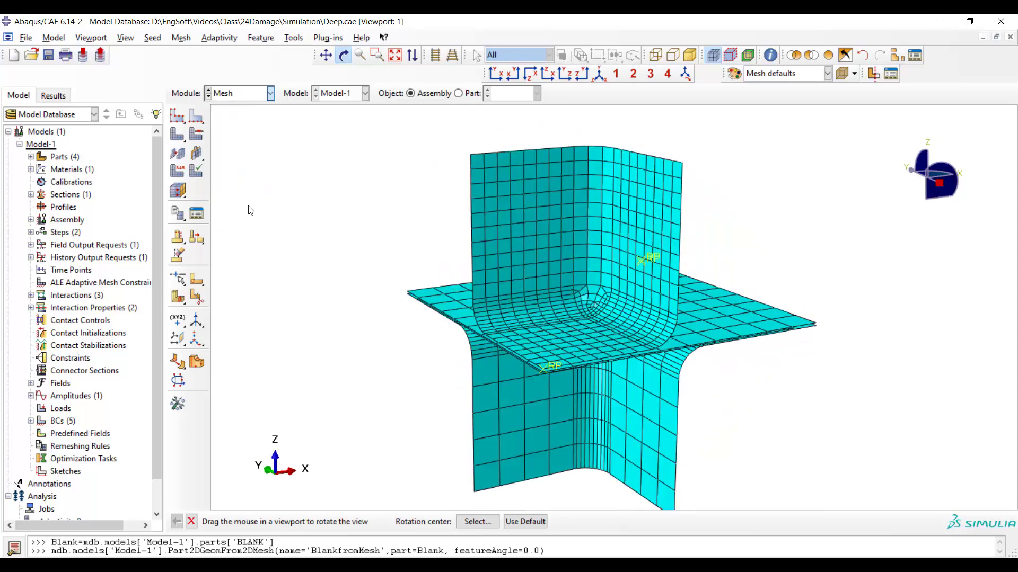
left_click(179, 116)
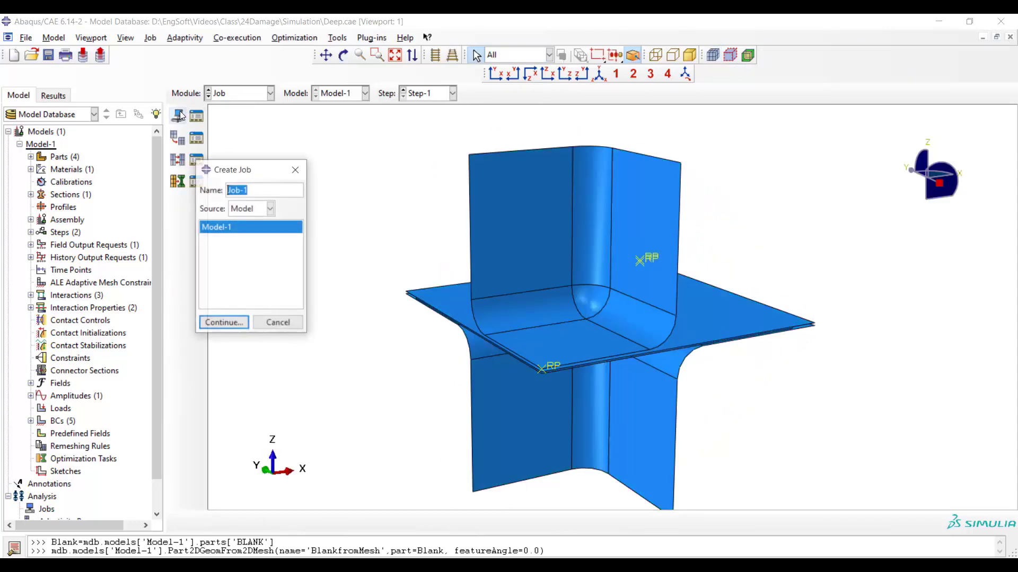
type("DeepDraw")
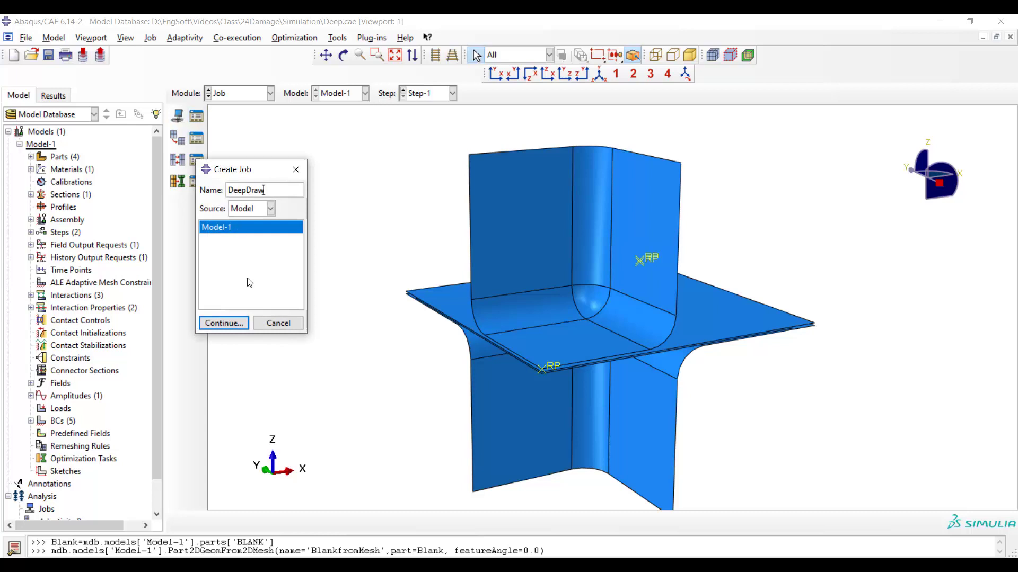
left_click(223, 323)
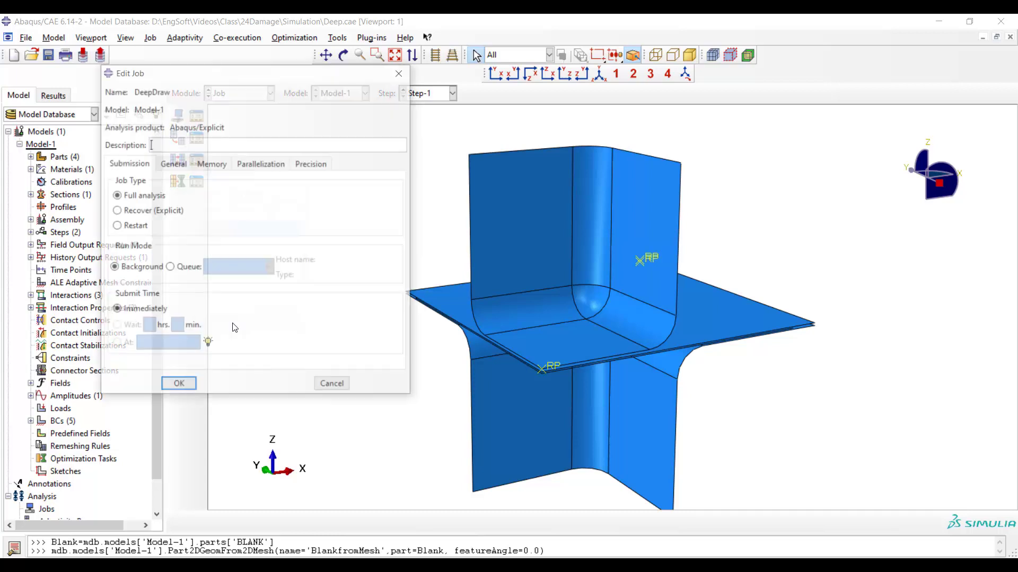
left_click(179, 386)
left_click(196, 116)
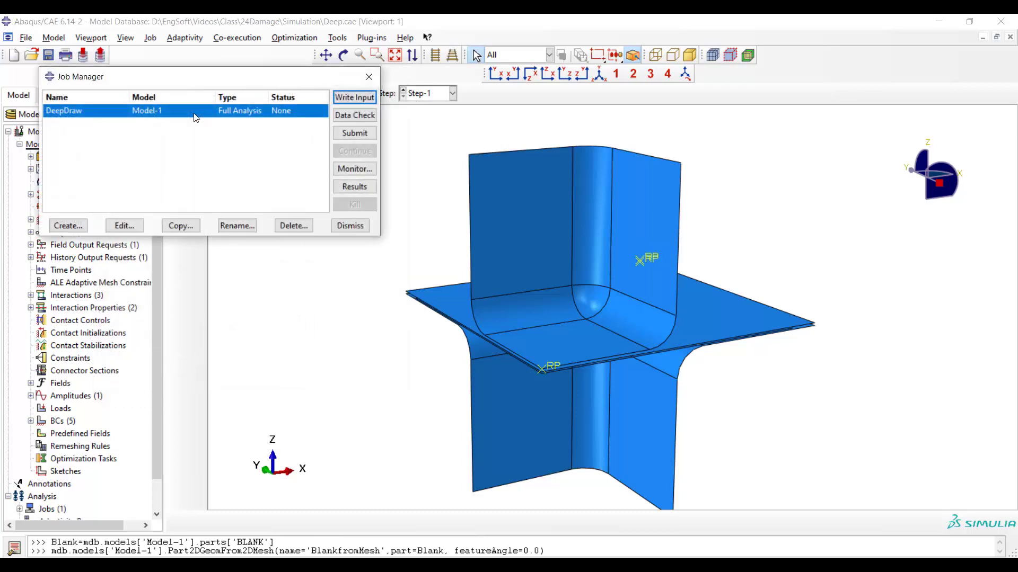
Submit the DeepDraw job and display its results as Mises stress contours on the deformed shape at the last frame
left_click(354, 133)
left_click(354, 187)
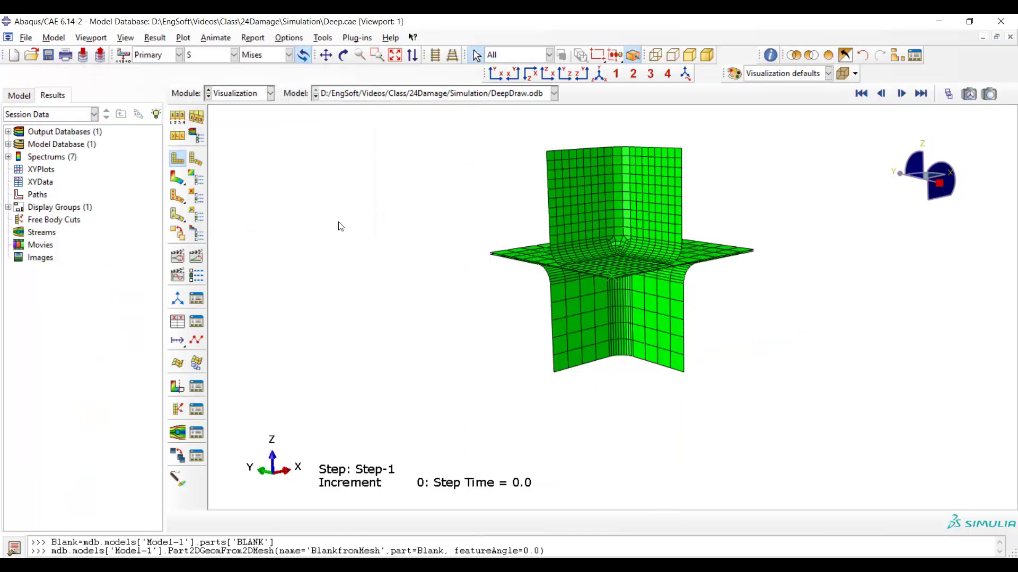
left_click(177, 178)
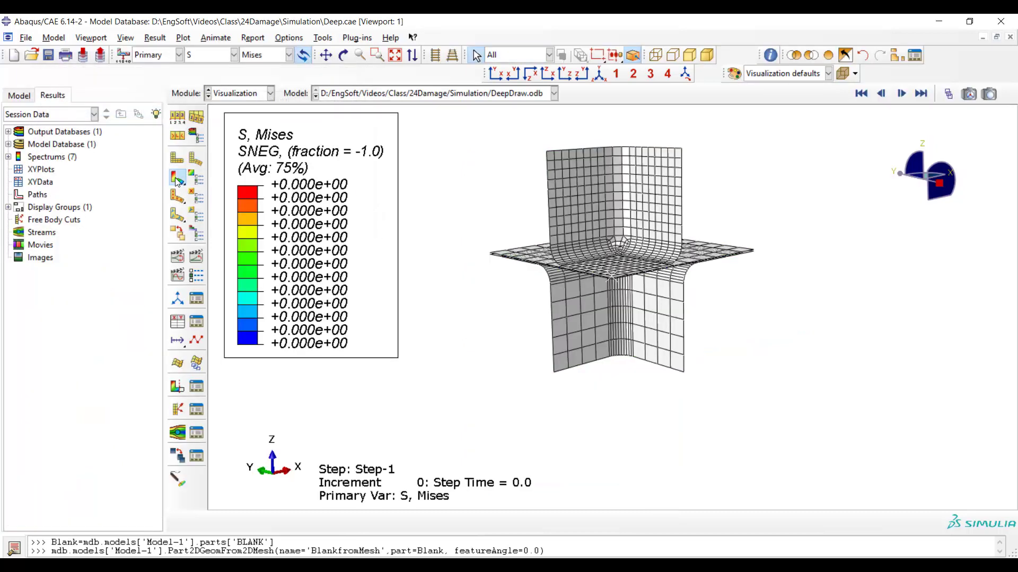
left_click(920, 93)
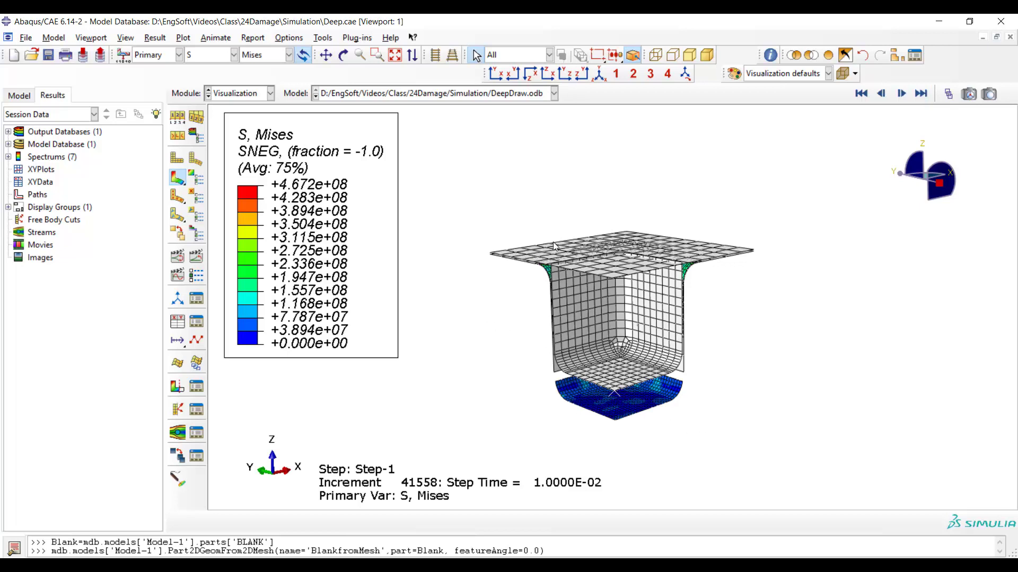
Restrict the displayed results to the SHEET-1 part instance by intersecting it with the viewport contents in a display group
left_click(902, 56)
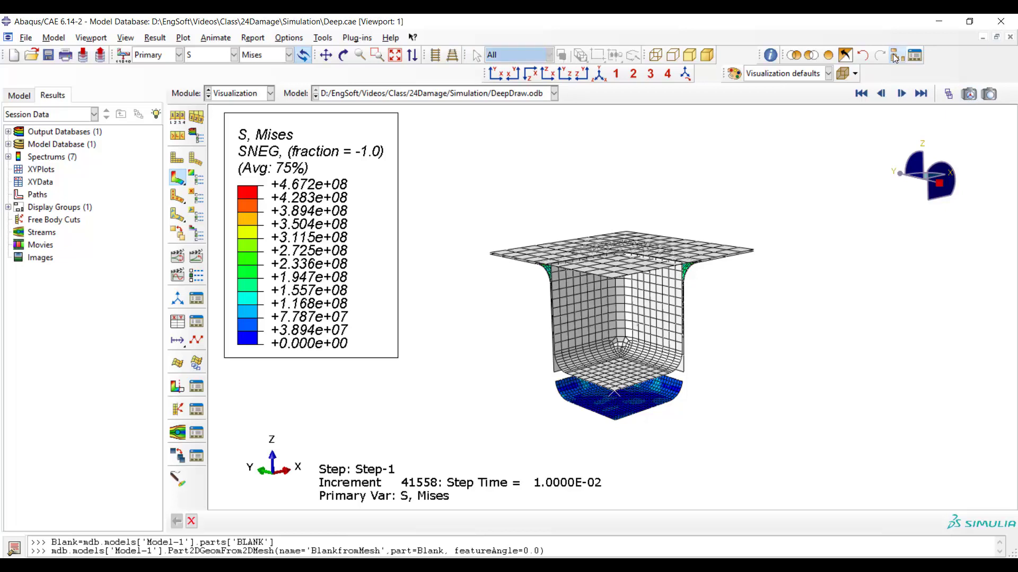
left_click(371, 153)
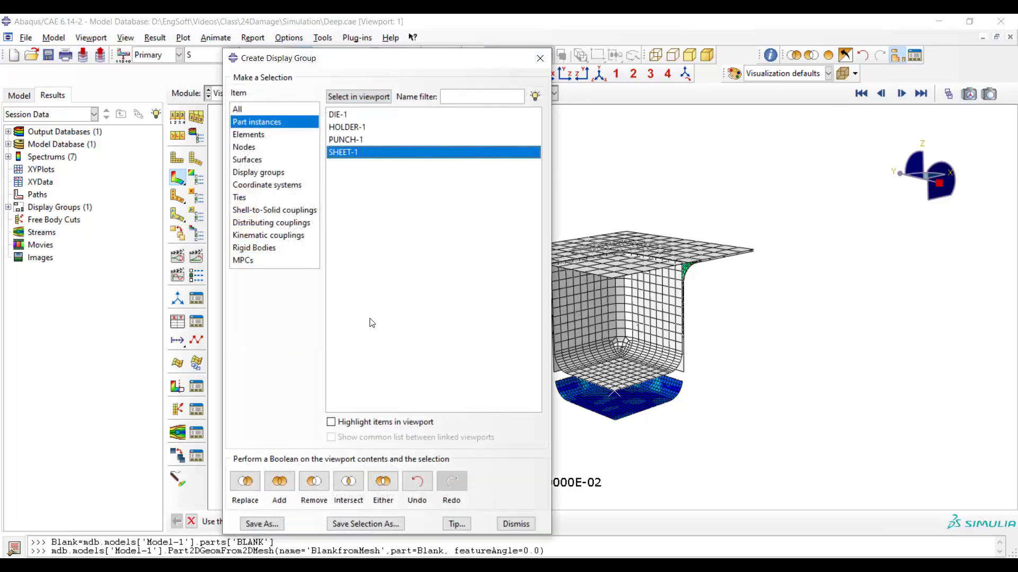
left_click(350, 491)
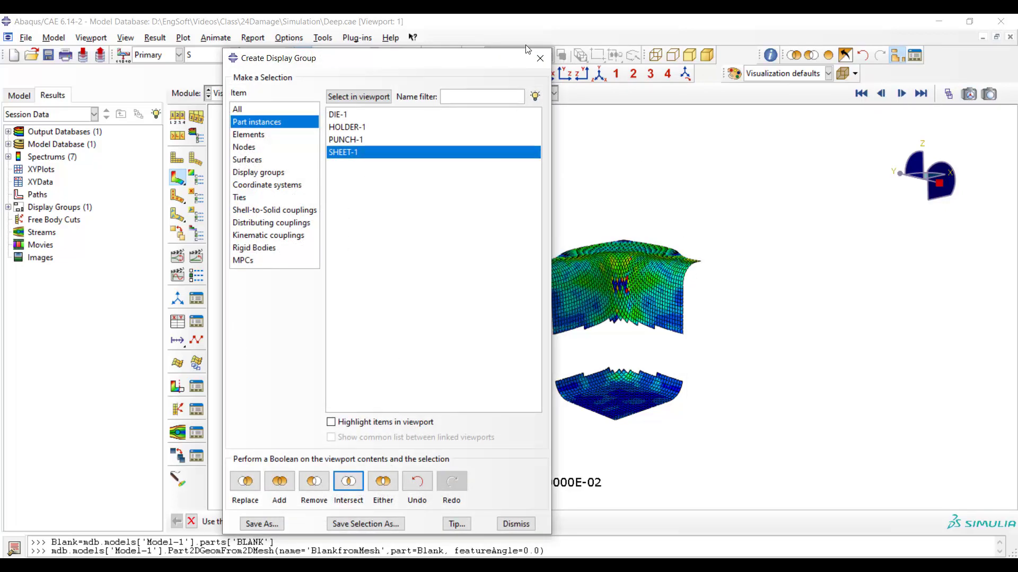
left_click(540, 58)
Examine the sheet's Mises stress and deformation frame by frame through Step-1, and play the time-history animation
left_click(343, 55)
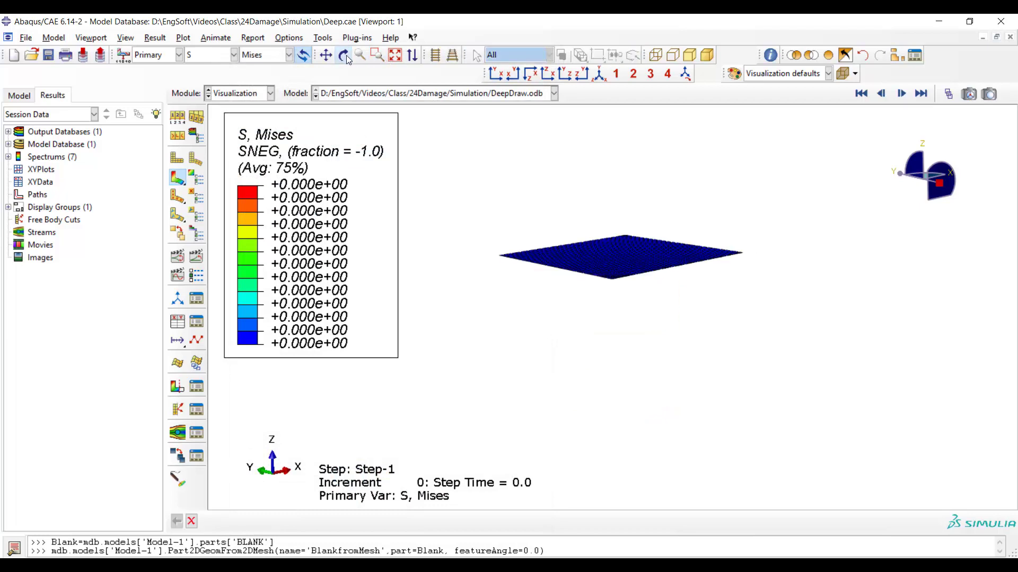
left_click_drag(614, 197, 624, 240)
scroll(677, 204, "up", 3)
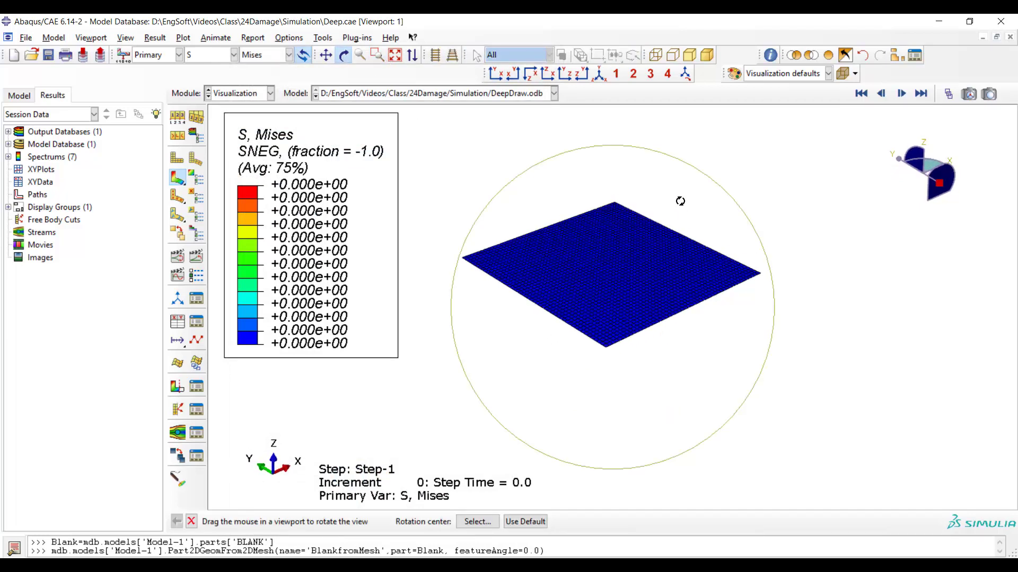
left_click(901, 94)
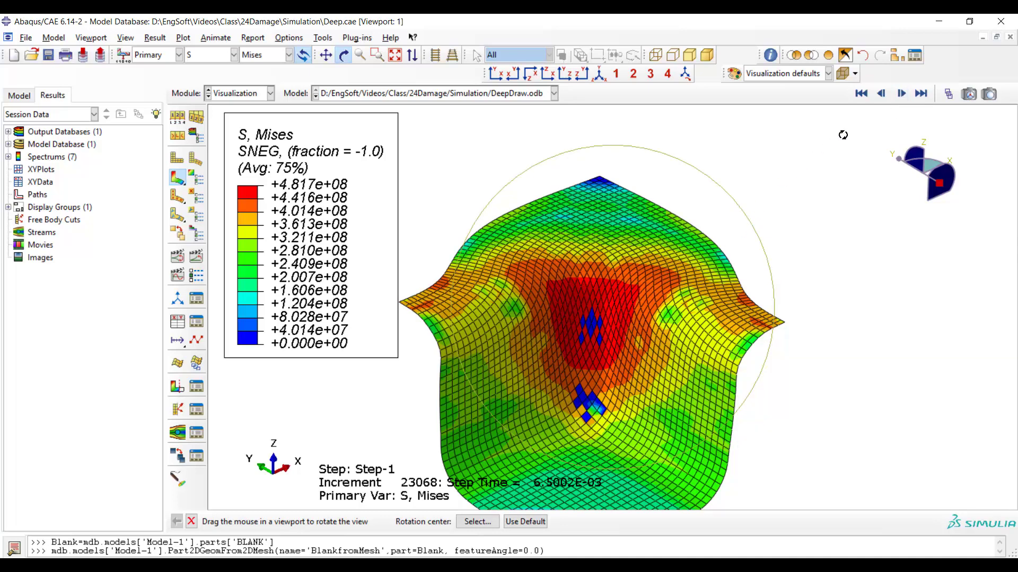
scroll(747, 215, "down", 5)
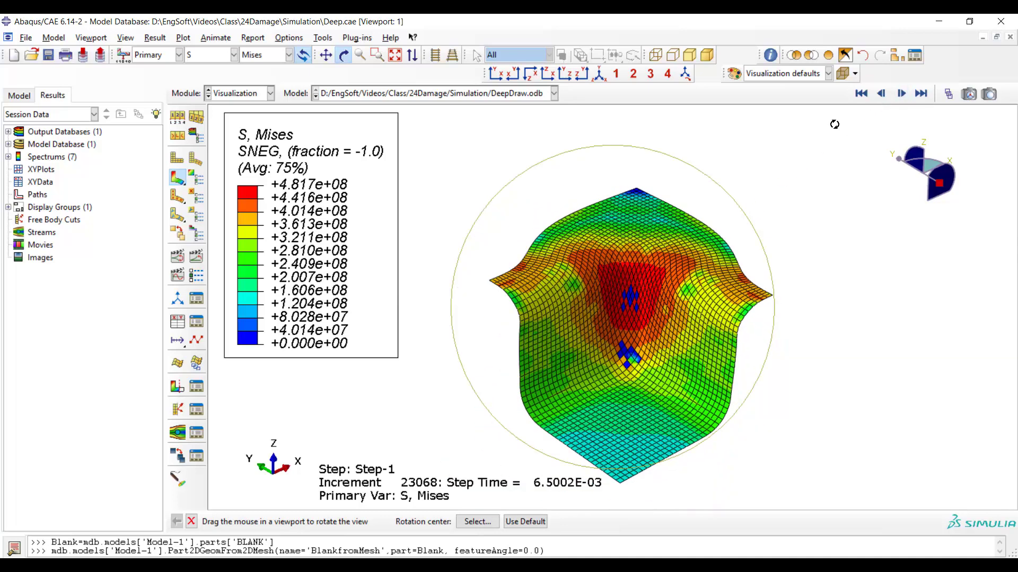
left_click_drag(755, 212, 659, 459)
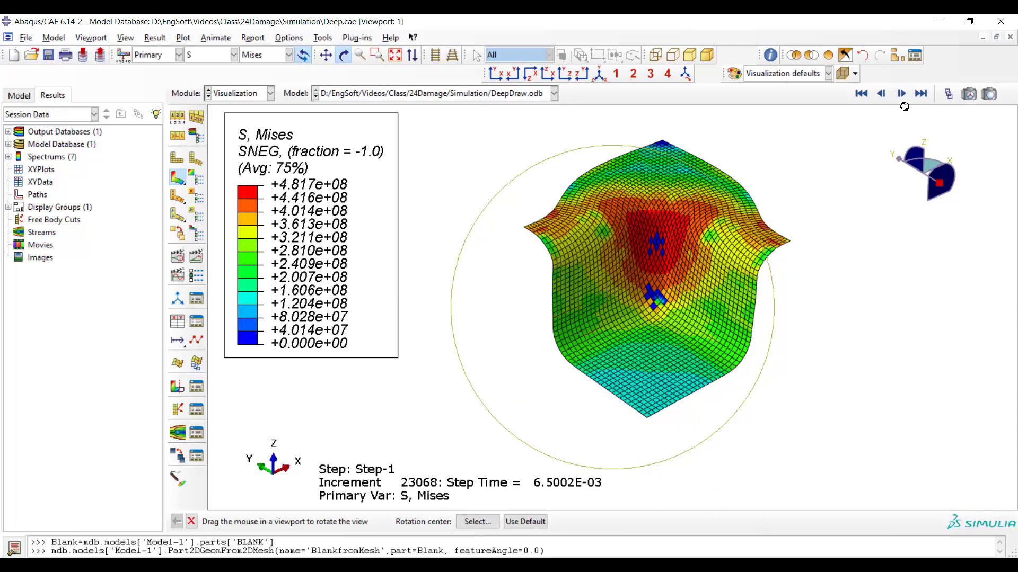
left_click(902, 94)
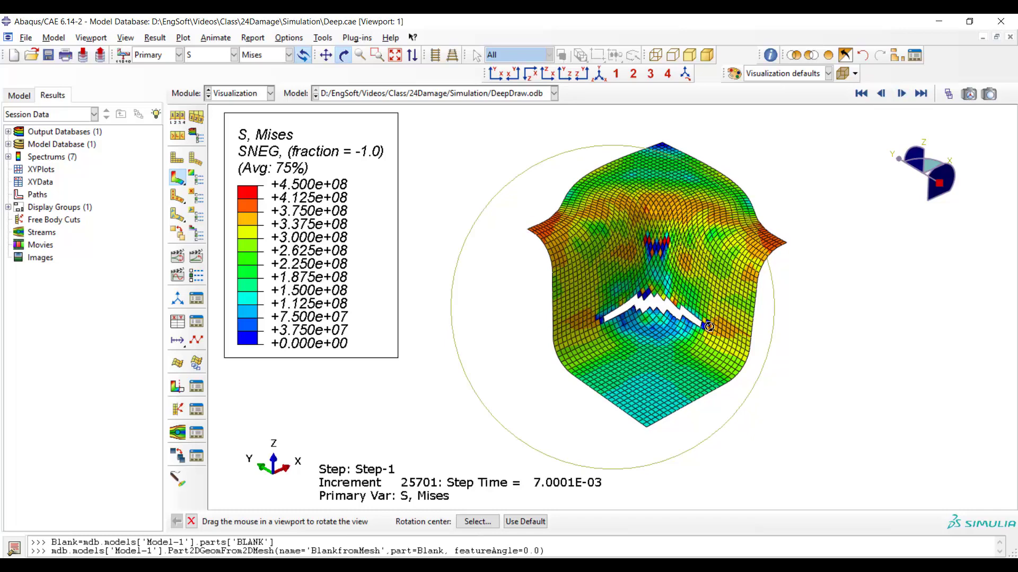
left_click(902, 94)
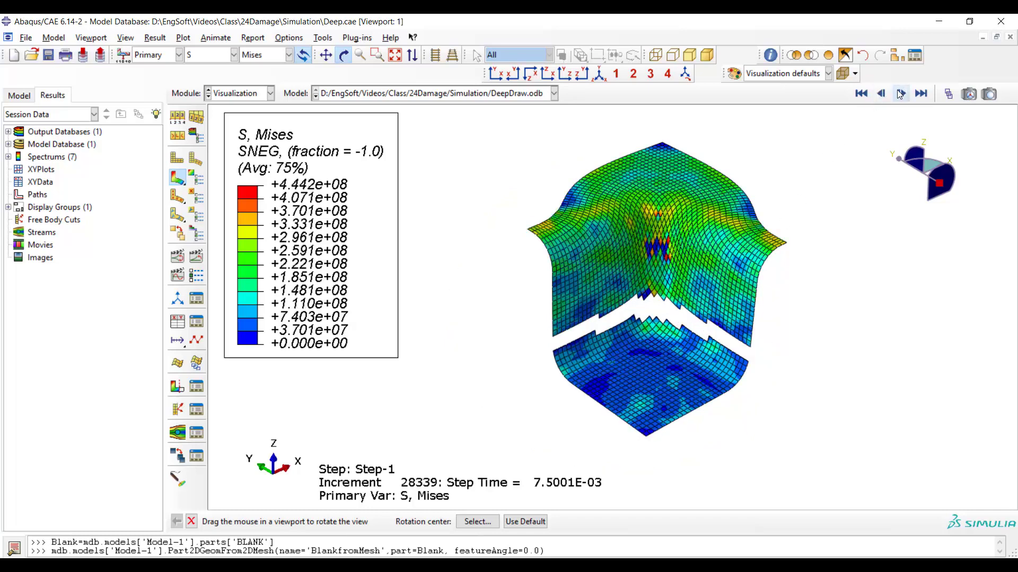
left_click(902, 94)
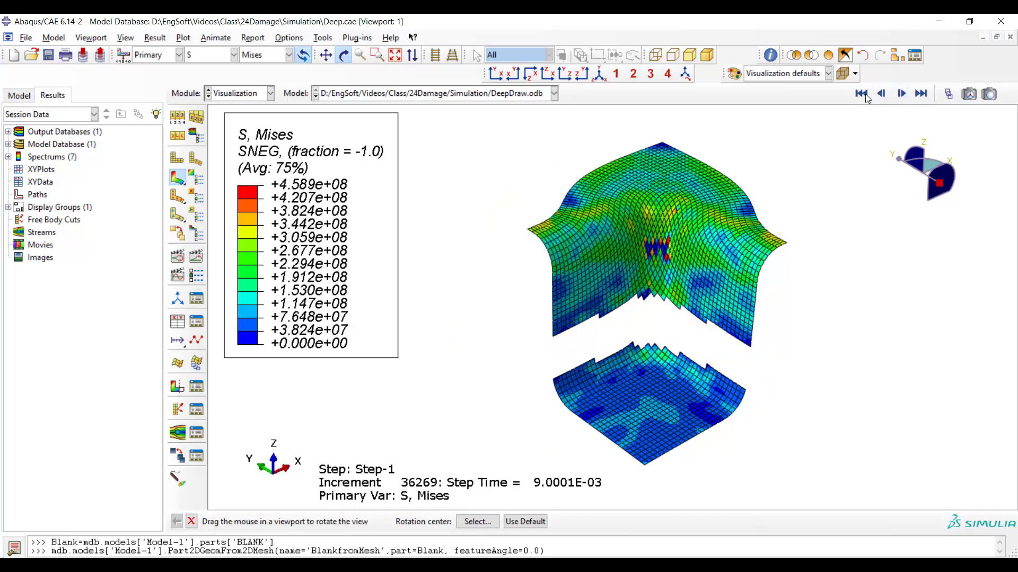
left_click(195, 257)
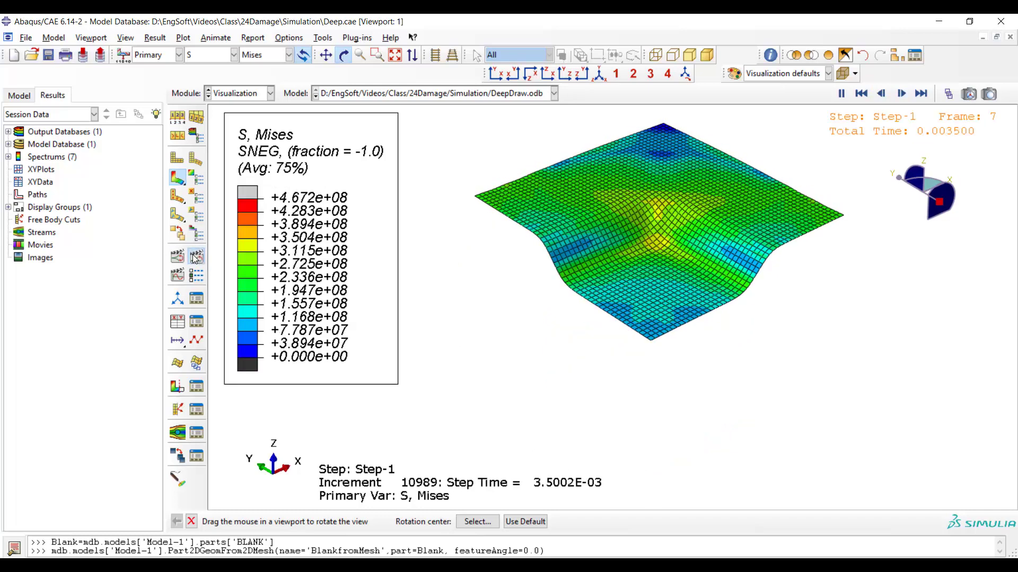